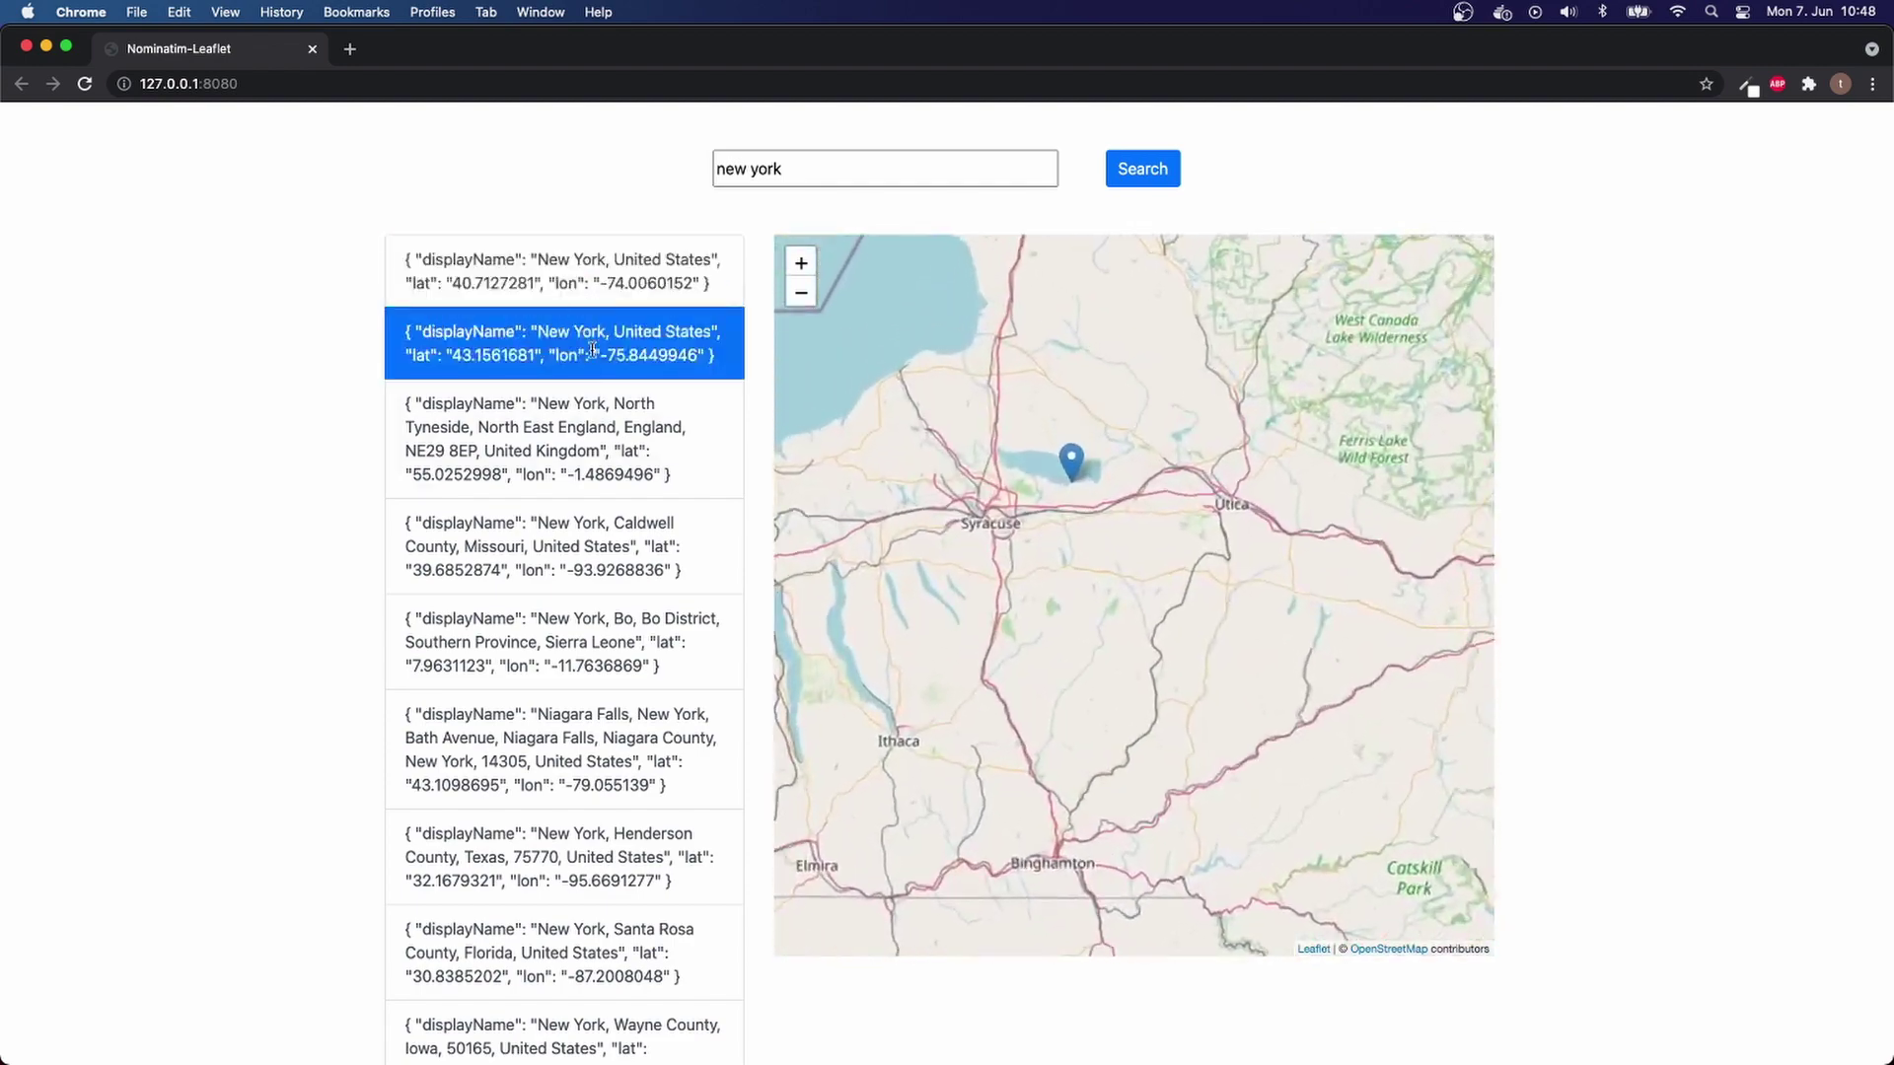
{"action": "scroll", "coordinate": [556, 495], "scroll_direction": "down", "scroll_amount": 3}
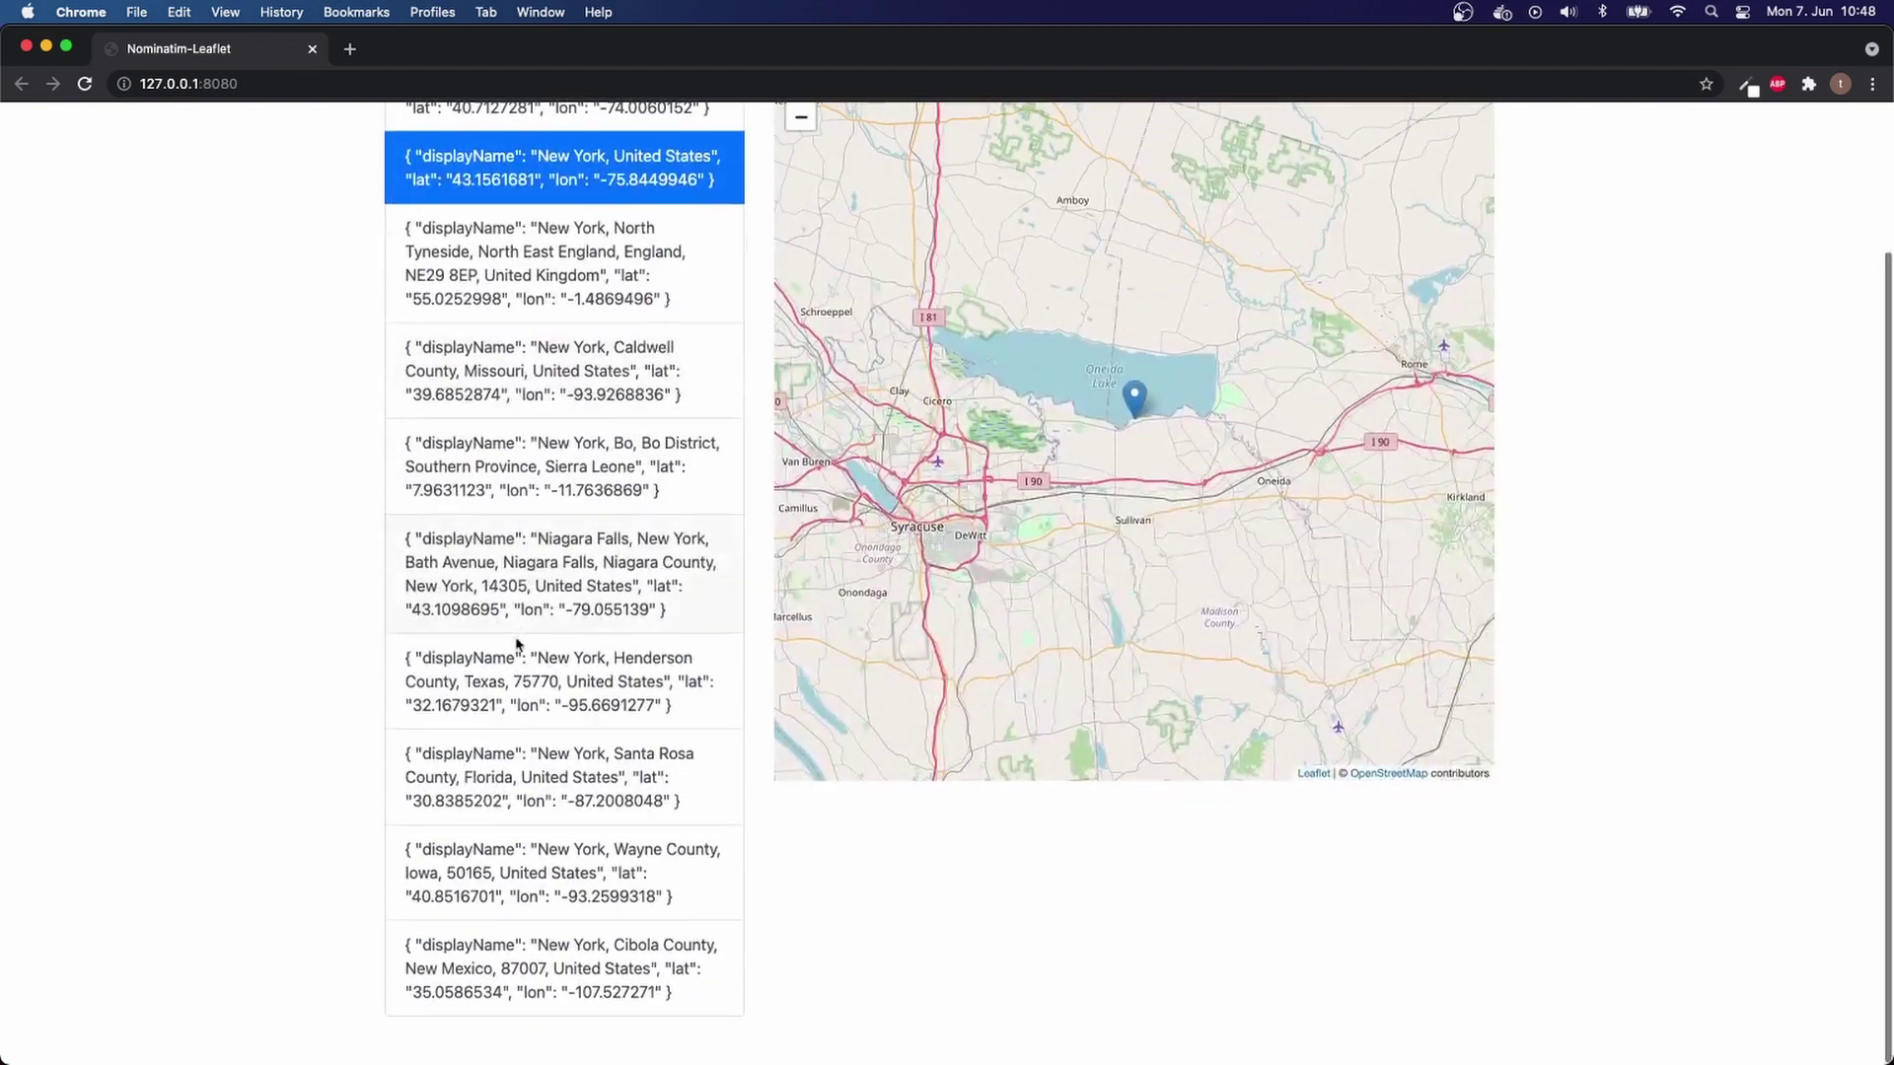
Show the Wayne County, Niagara Falls and Santa Rosa County results on the map
{"action": "left_click", "coordinate": [499, 846]}
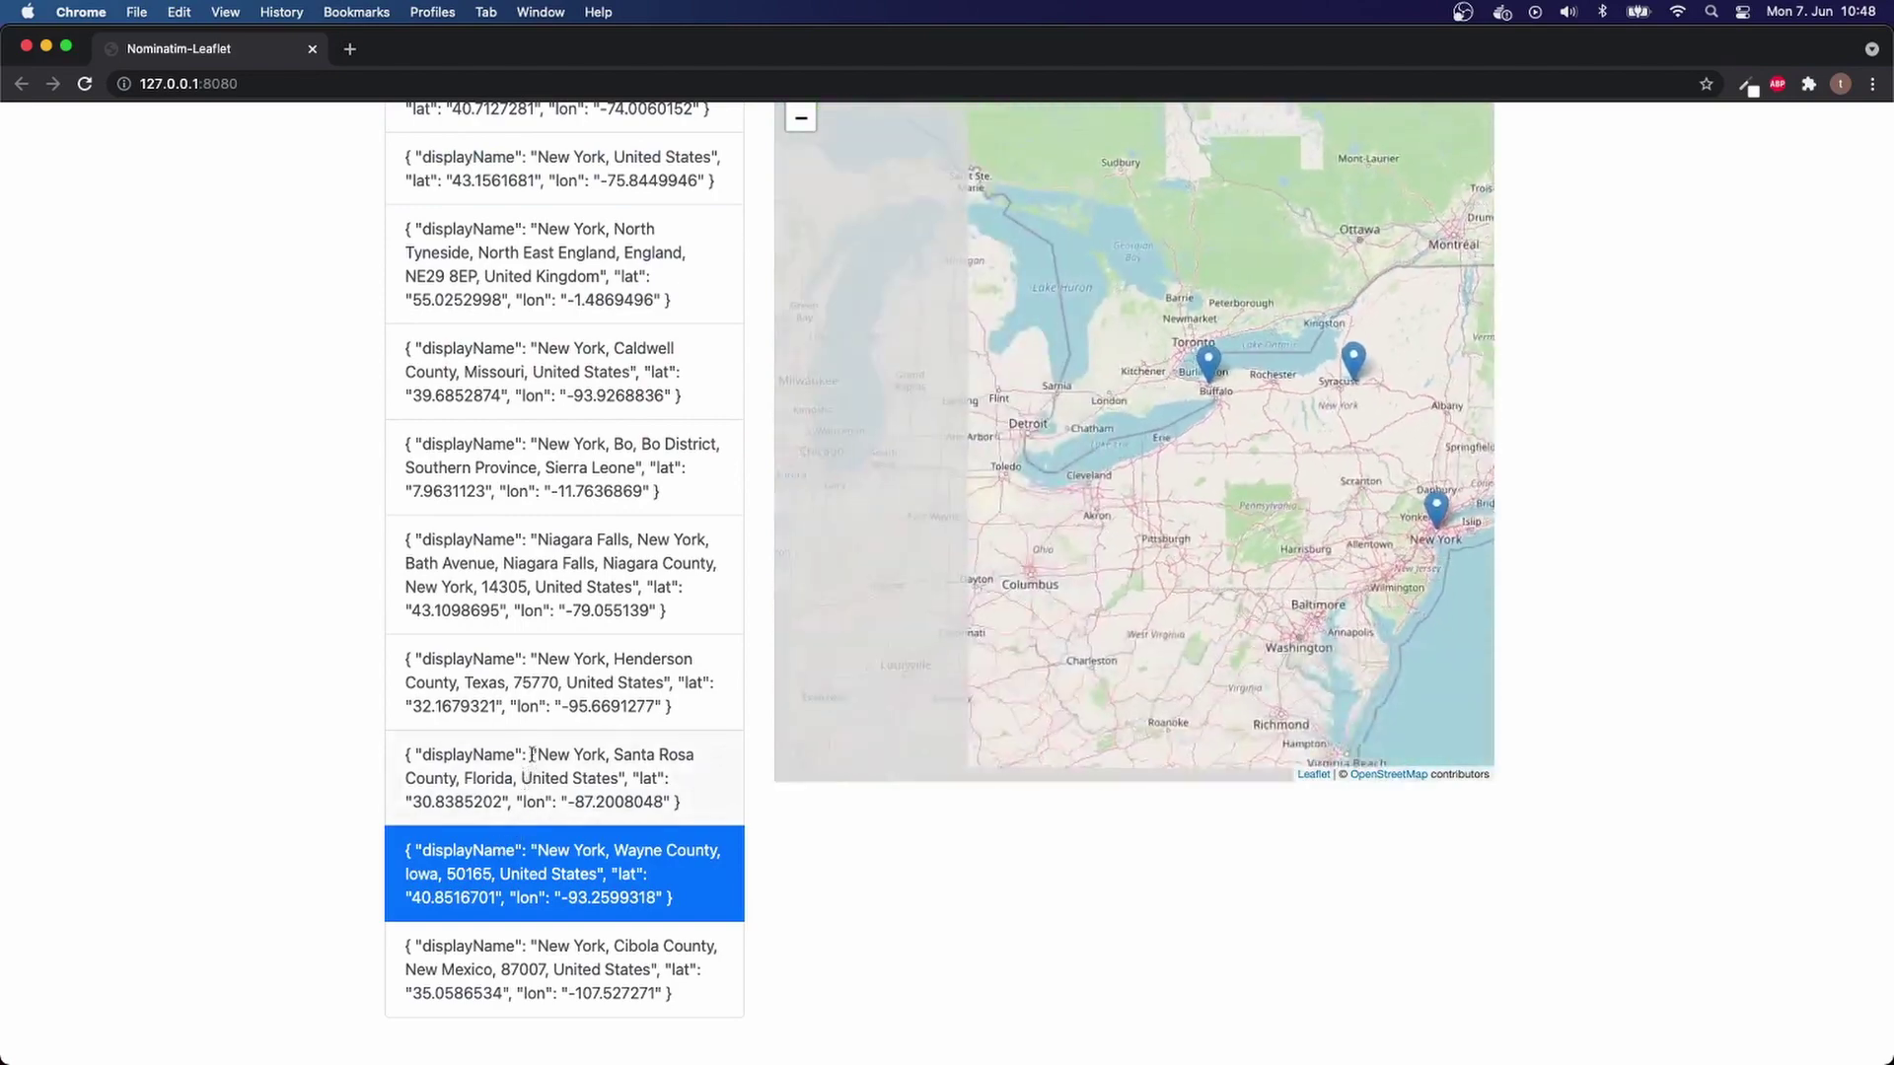
{"action": "left_click", "coordinate": [547, 600]}
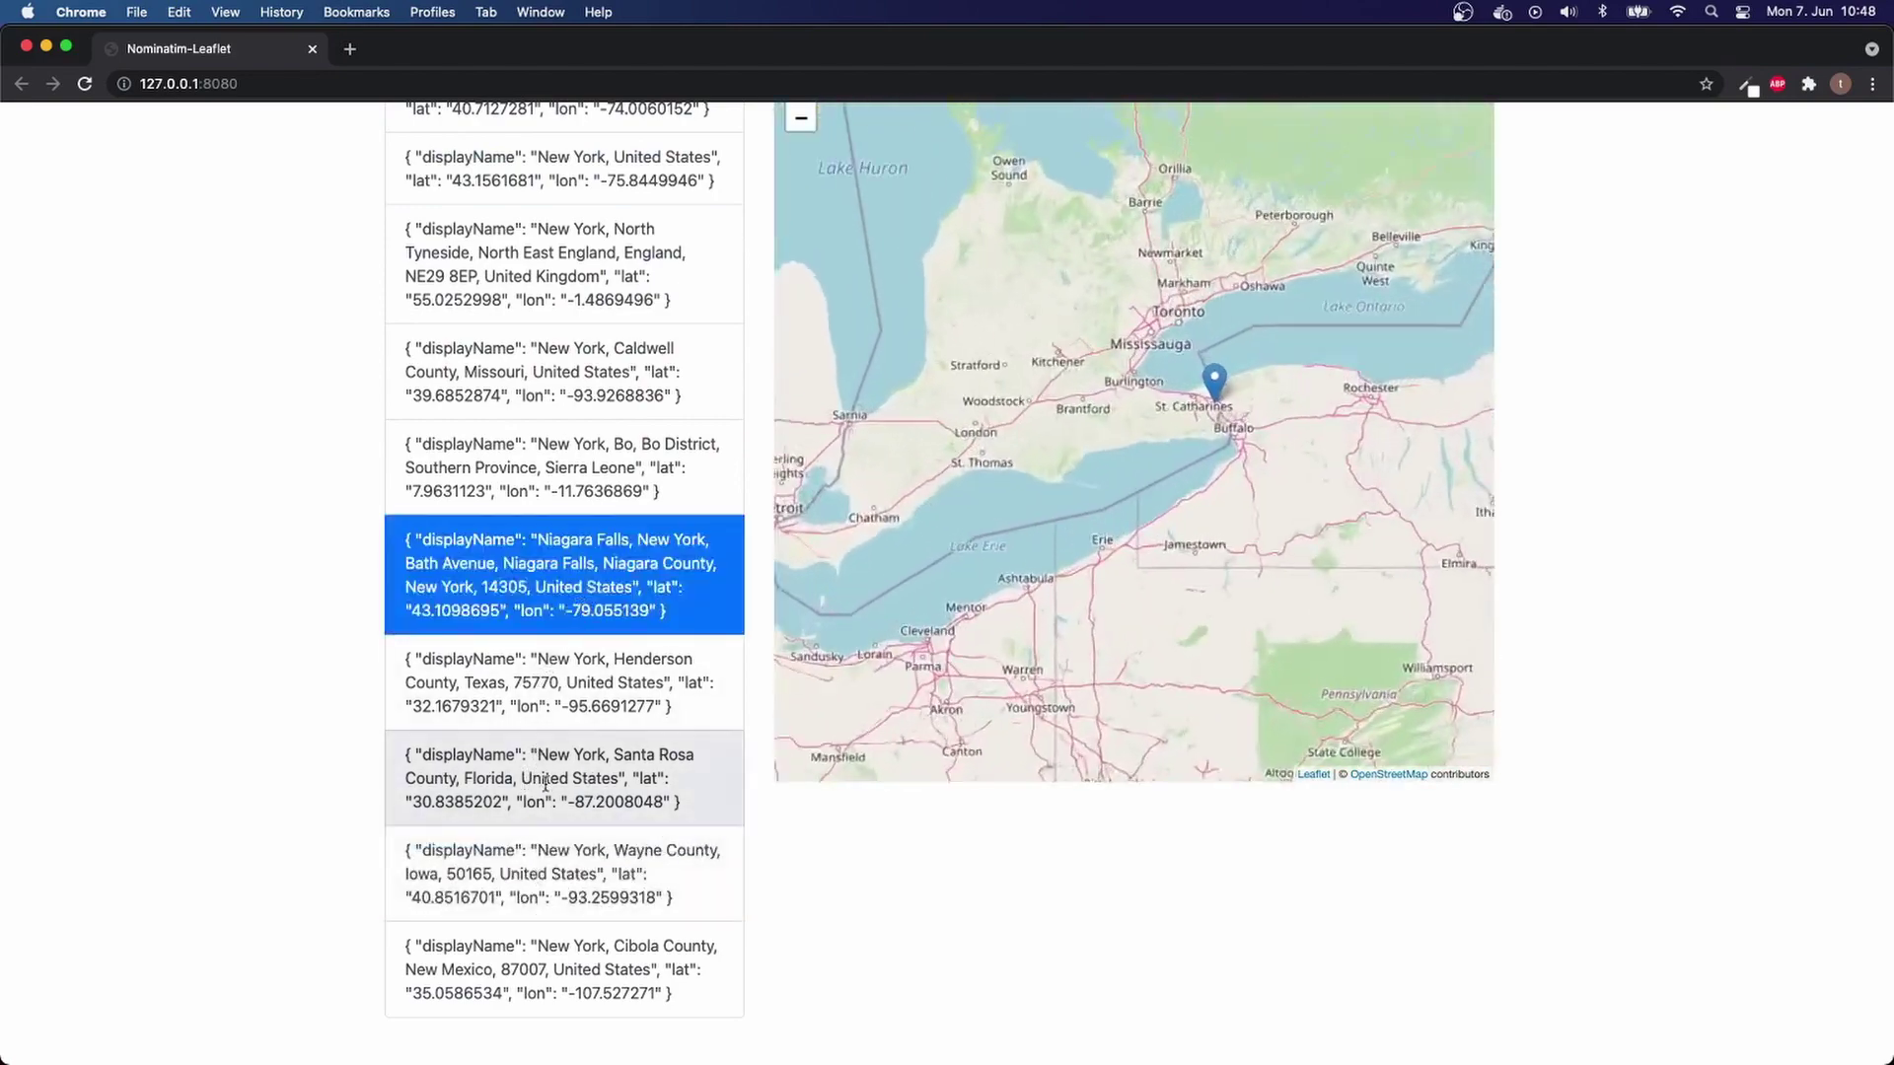
{"action": "left_click", "coordinate": [546, 784]}
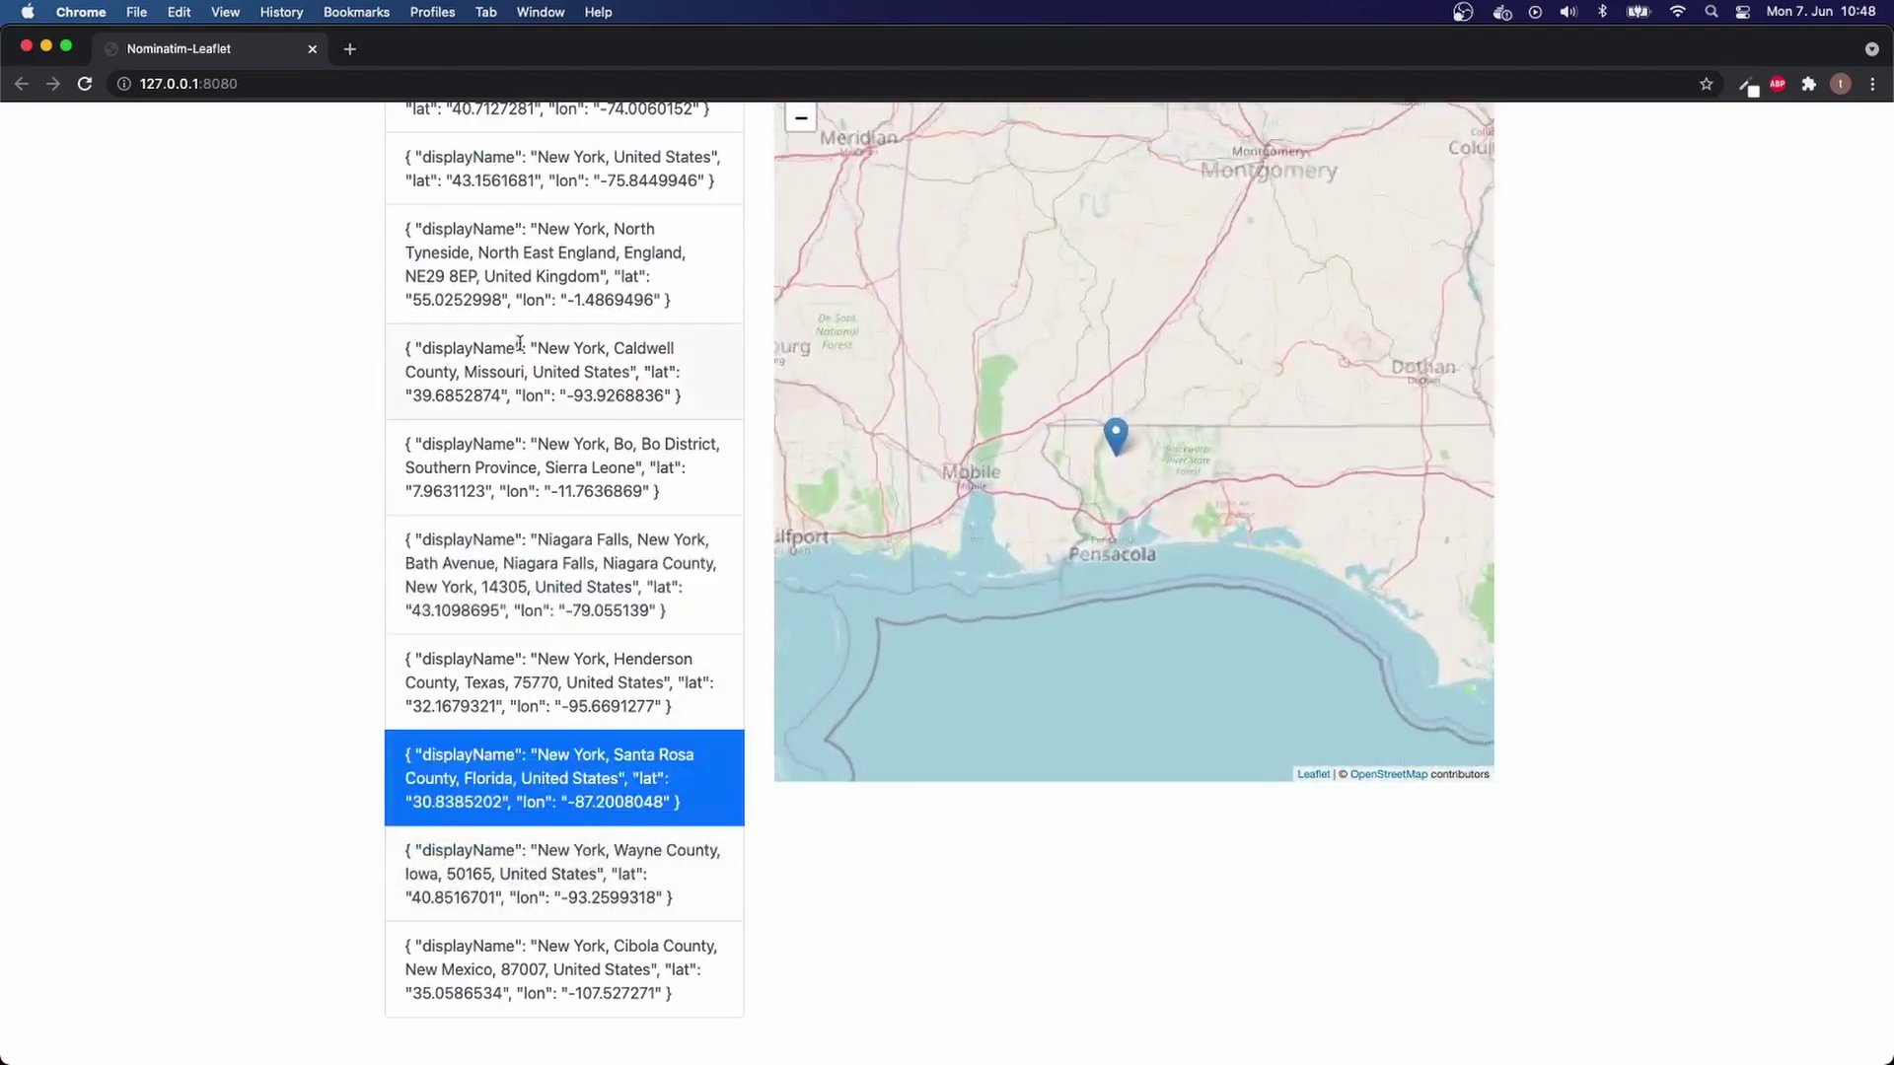
{"action": "scroll", "coordinate": [520, 343], "scroll_direction": "up", "scroll_amount": 3}
Replace the search text with london and run the search
{"action": "triple_click", "coordinate": [794, 169]}
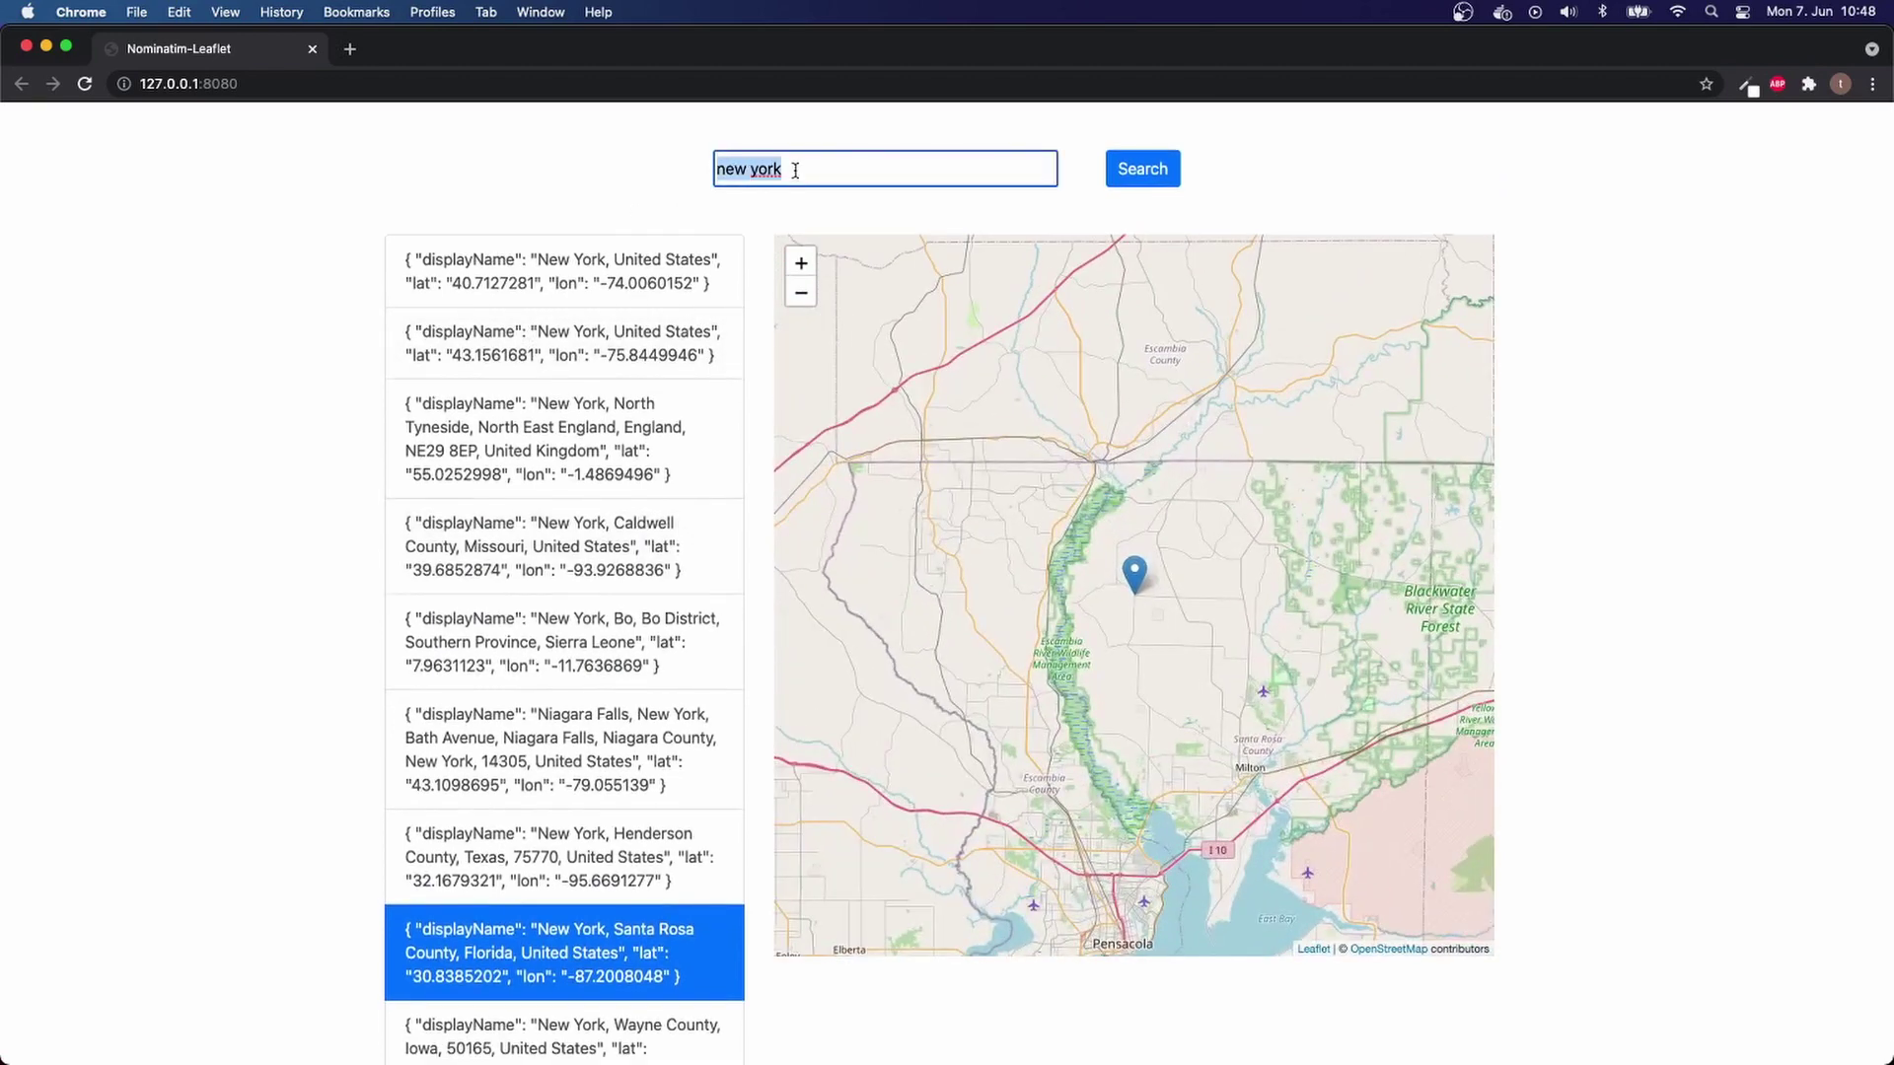
{"action": "type", "text": "london"}
{"action": "key", "text": "Tab"}
{"action": "key", "text": "Return"}
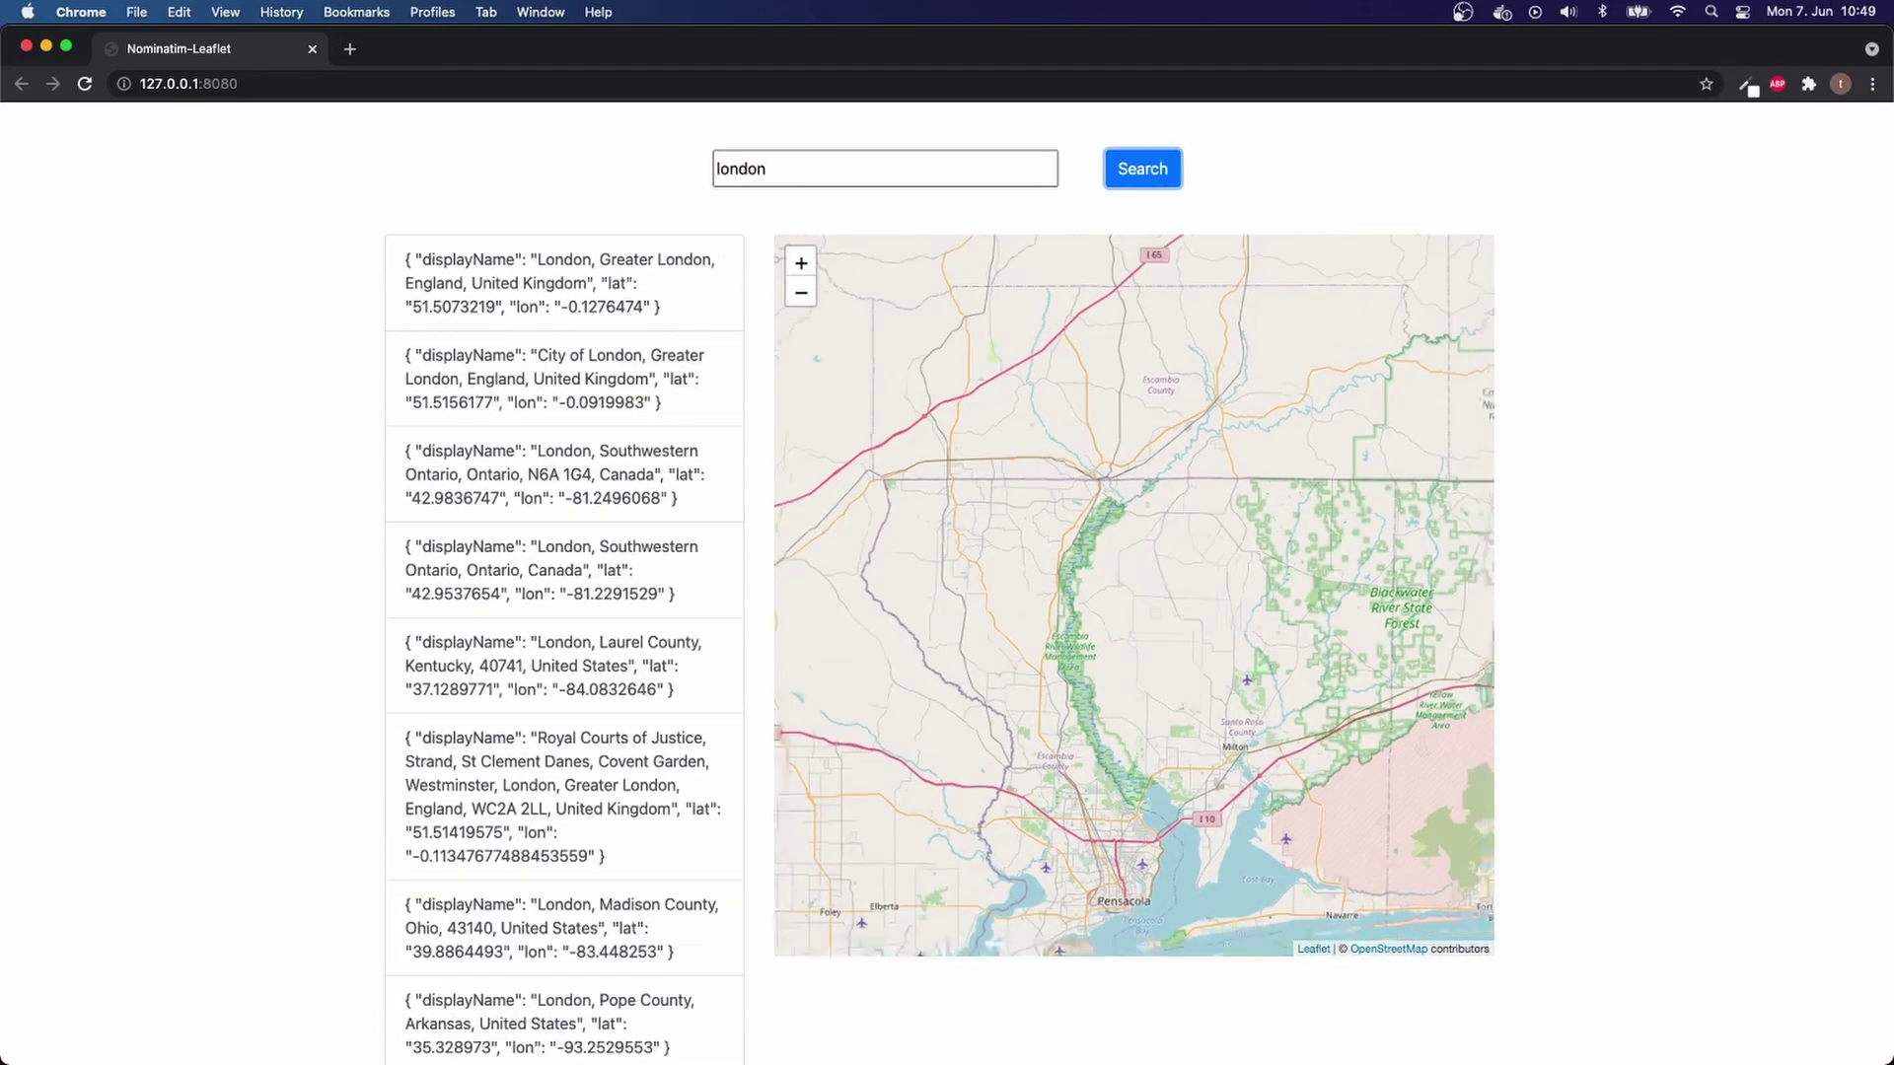
Show the Greater London, City of London and London, Ontario results on the map
{"action": "left_click", "coordinate": [696, 312]}
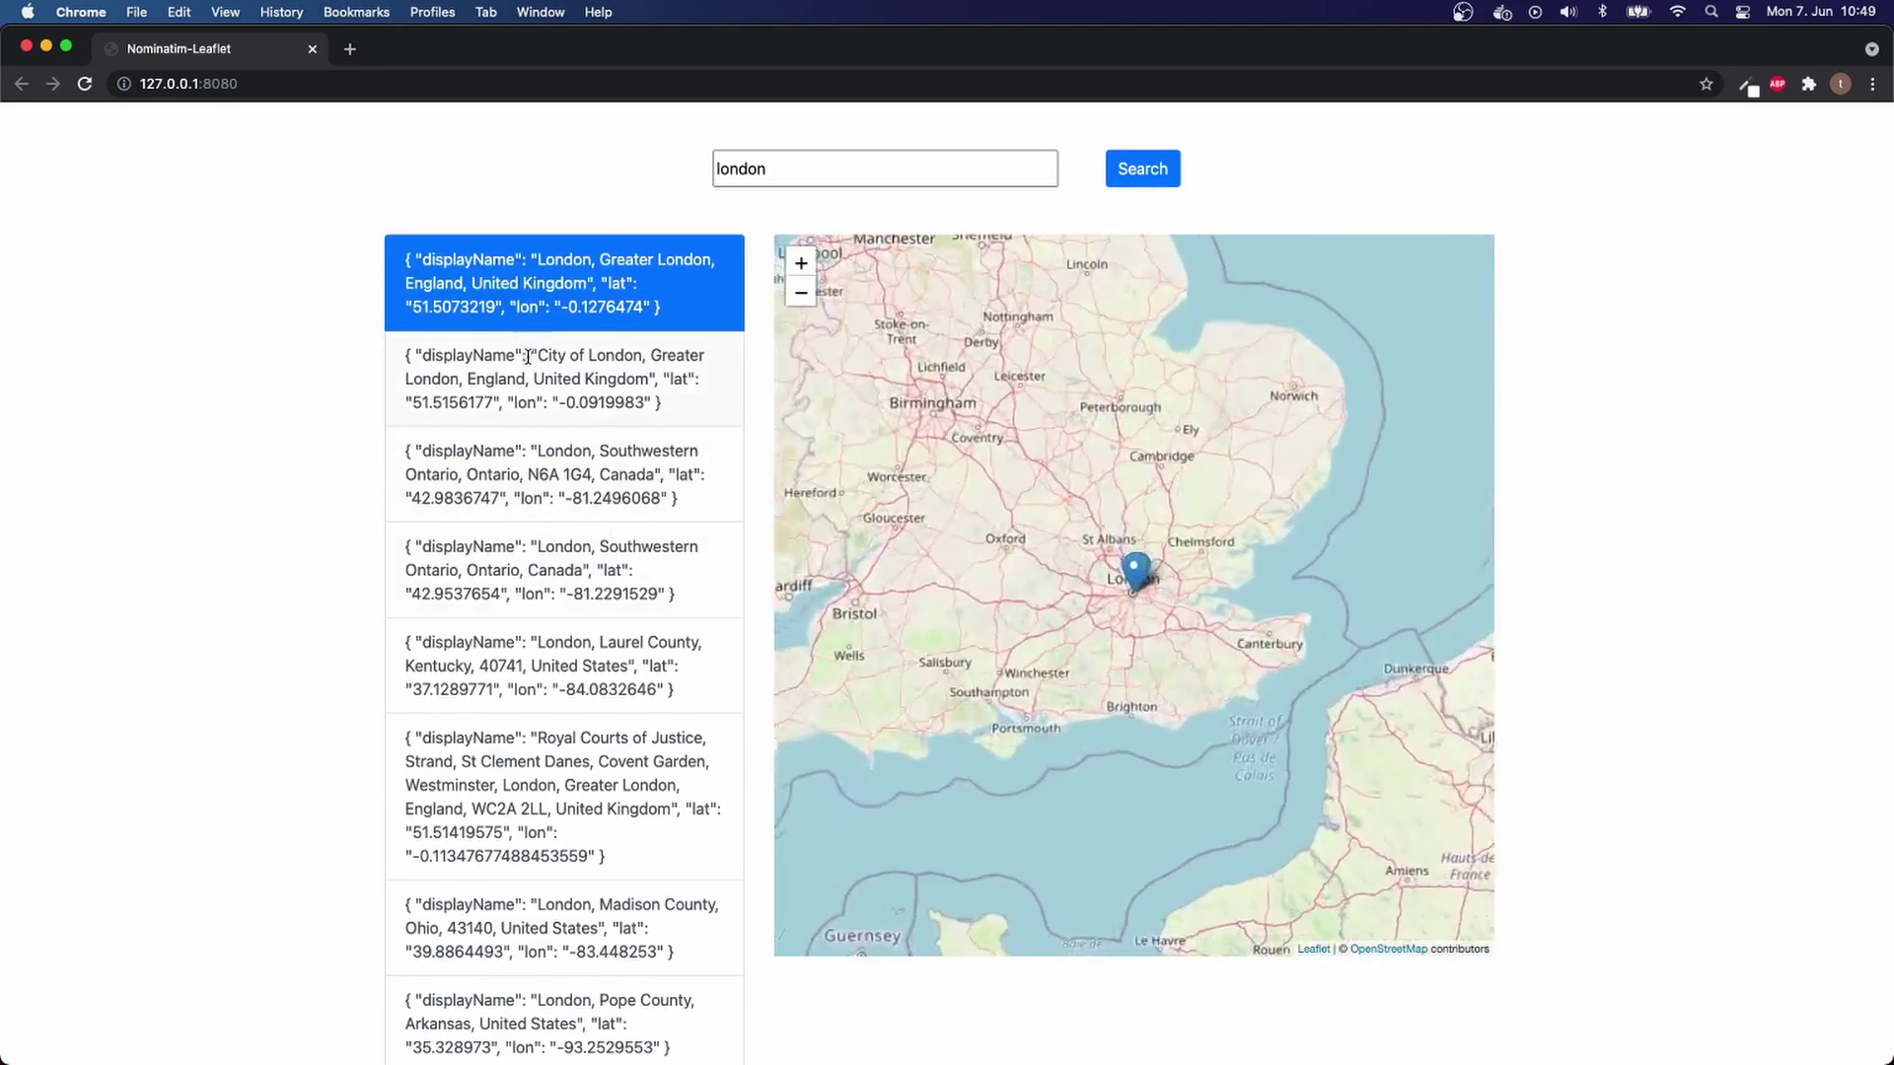
{"action": "left_click", "coordinate": [527, 356]}
{"action": "left_click", "coordinate": [511, 464]}
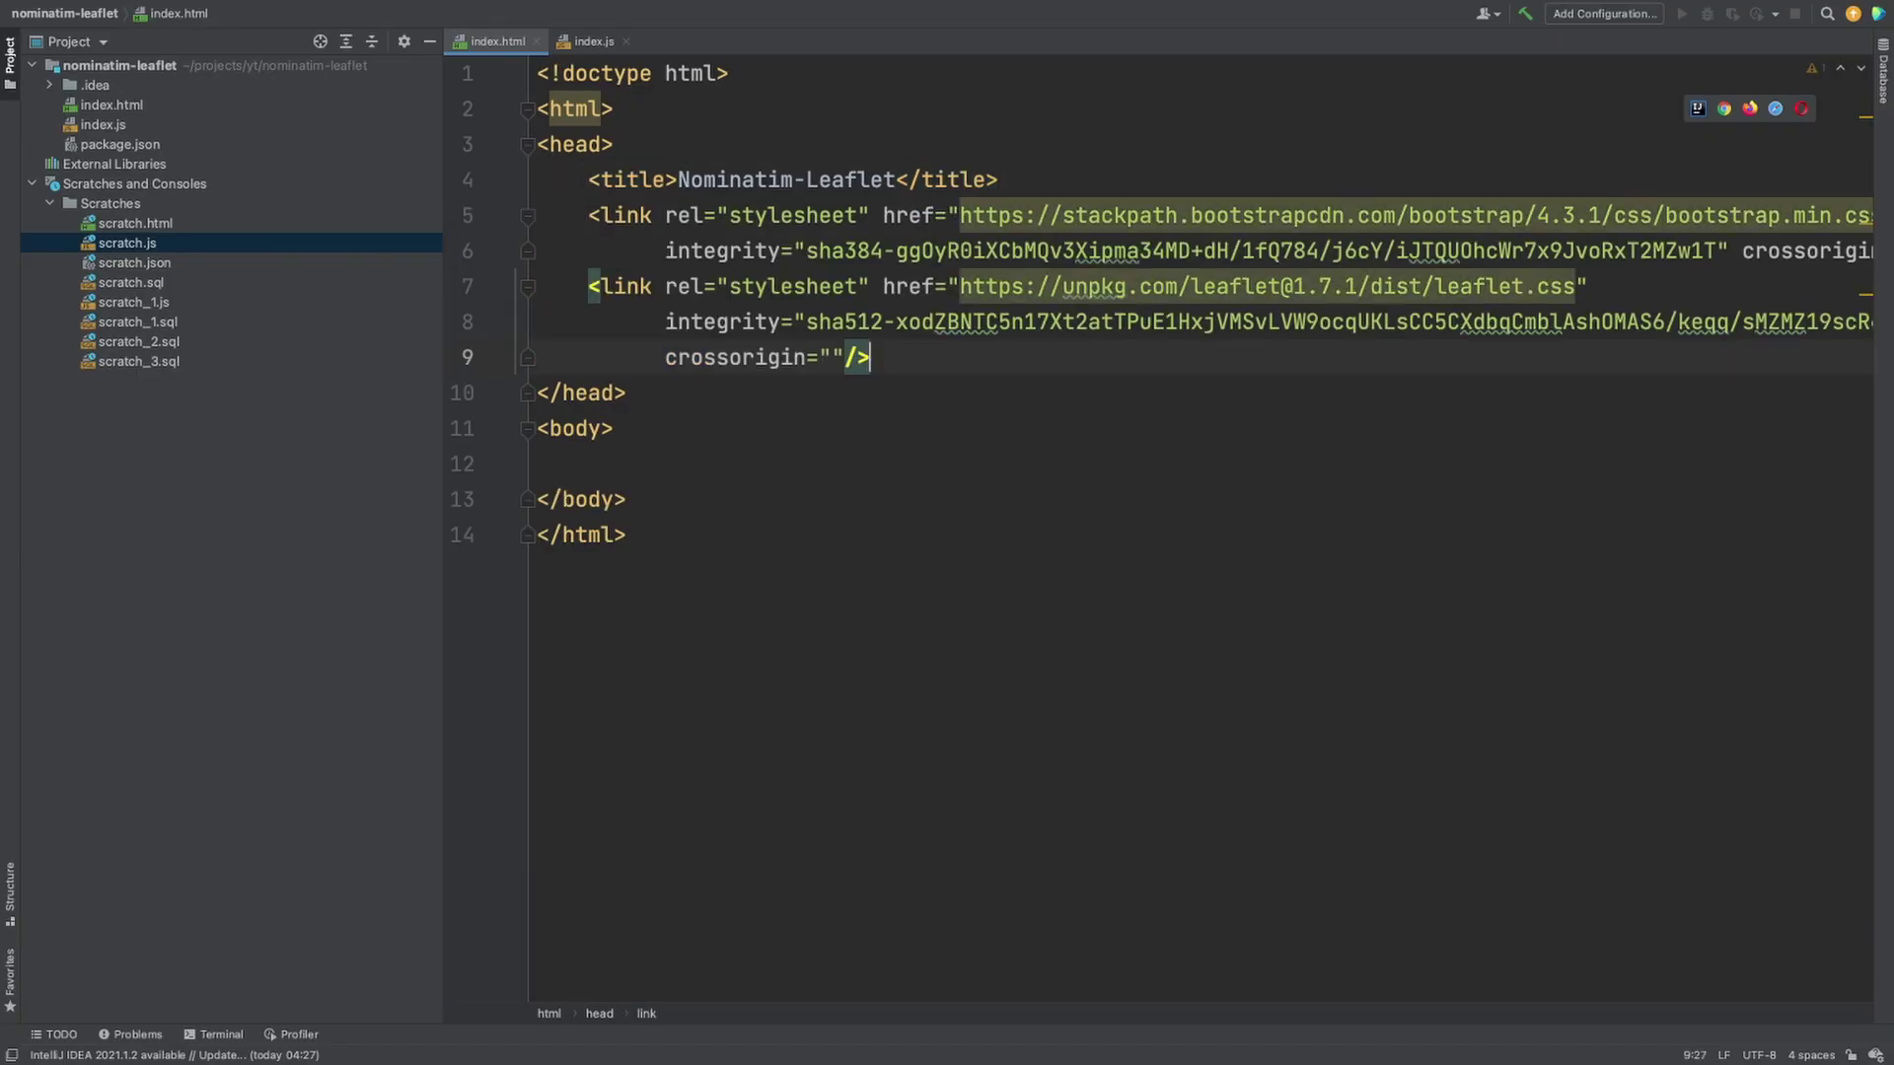
Paste the library script tags and add a container div with a row justify-content-md-center inside
{"action": "key", "text": "ctrl+v"}
{"action": "type", "text": "<d"}
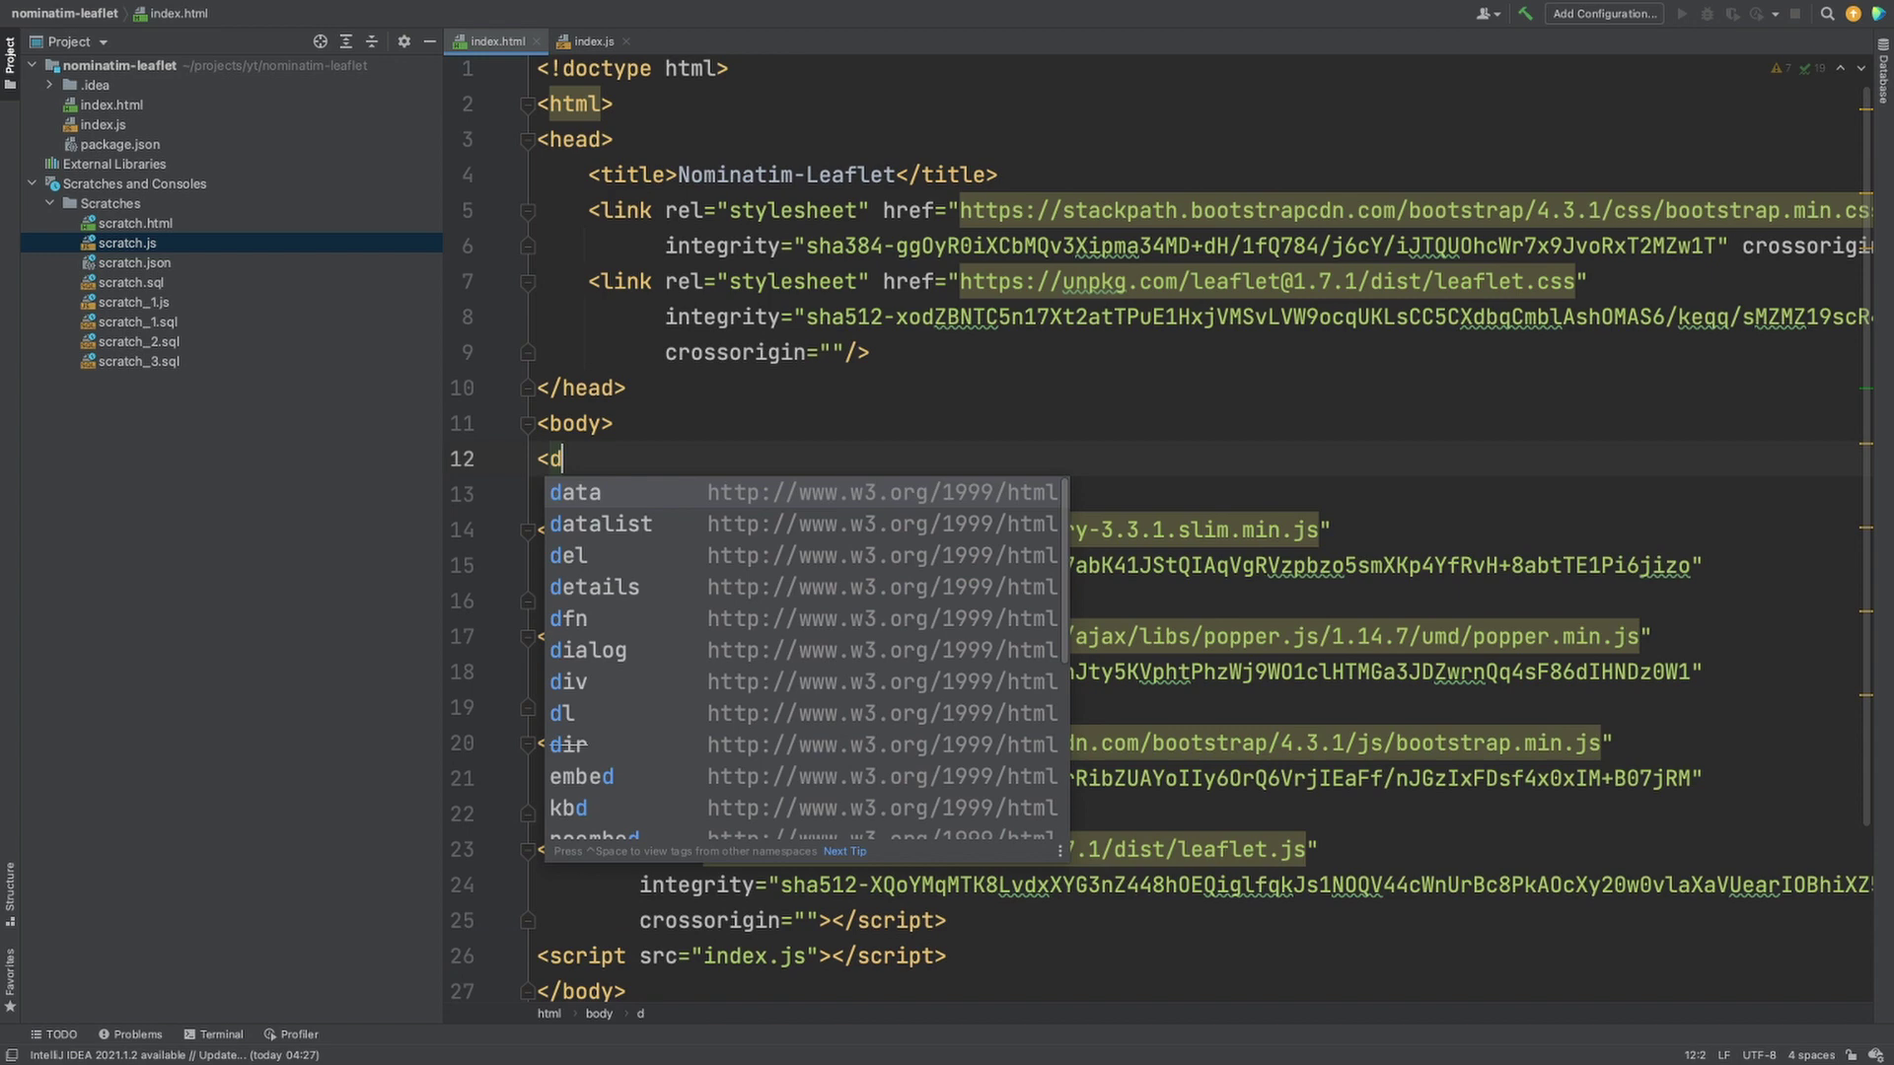
{"action": "key", "text": "Return"}
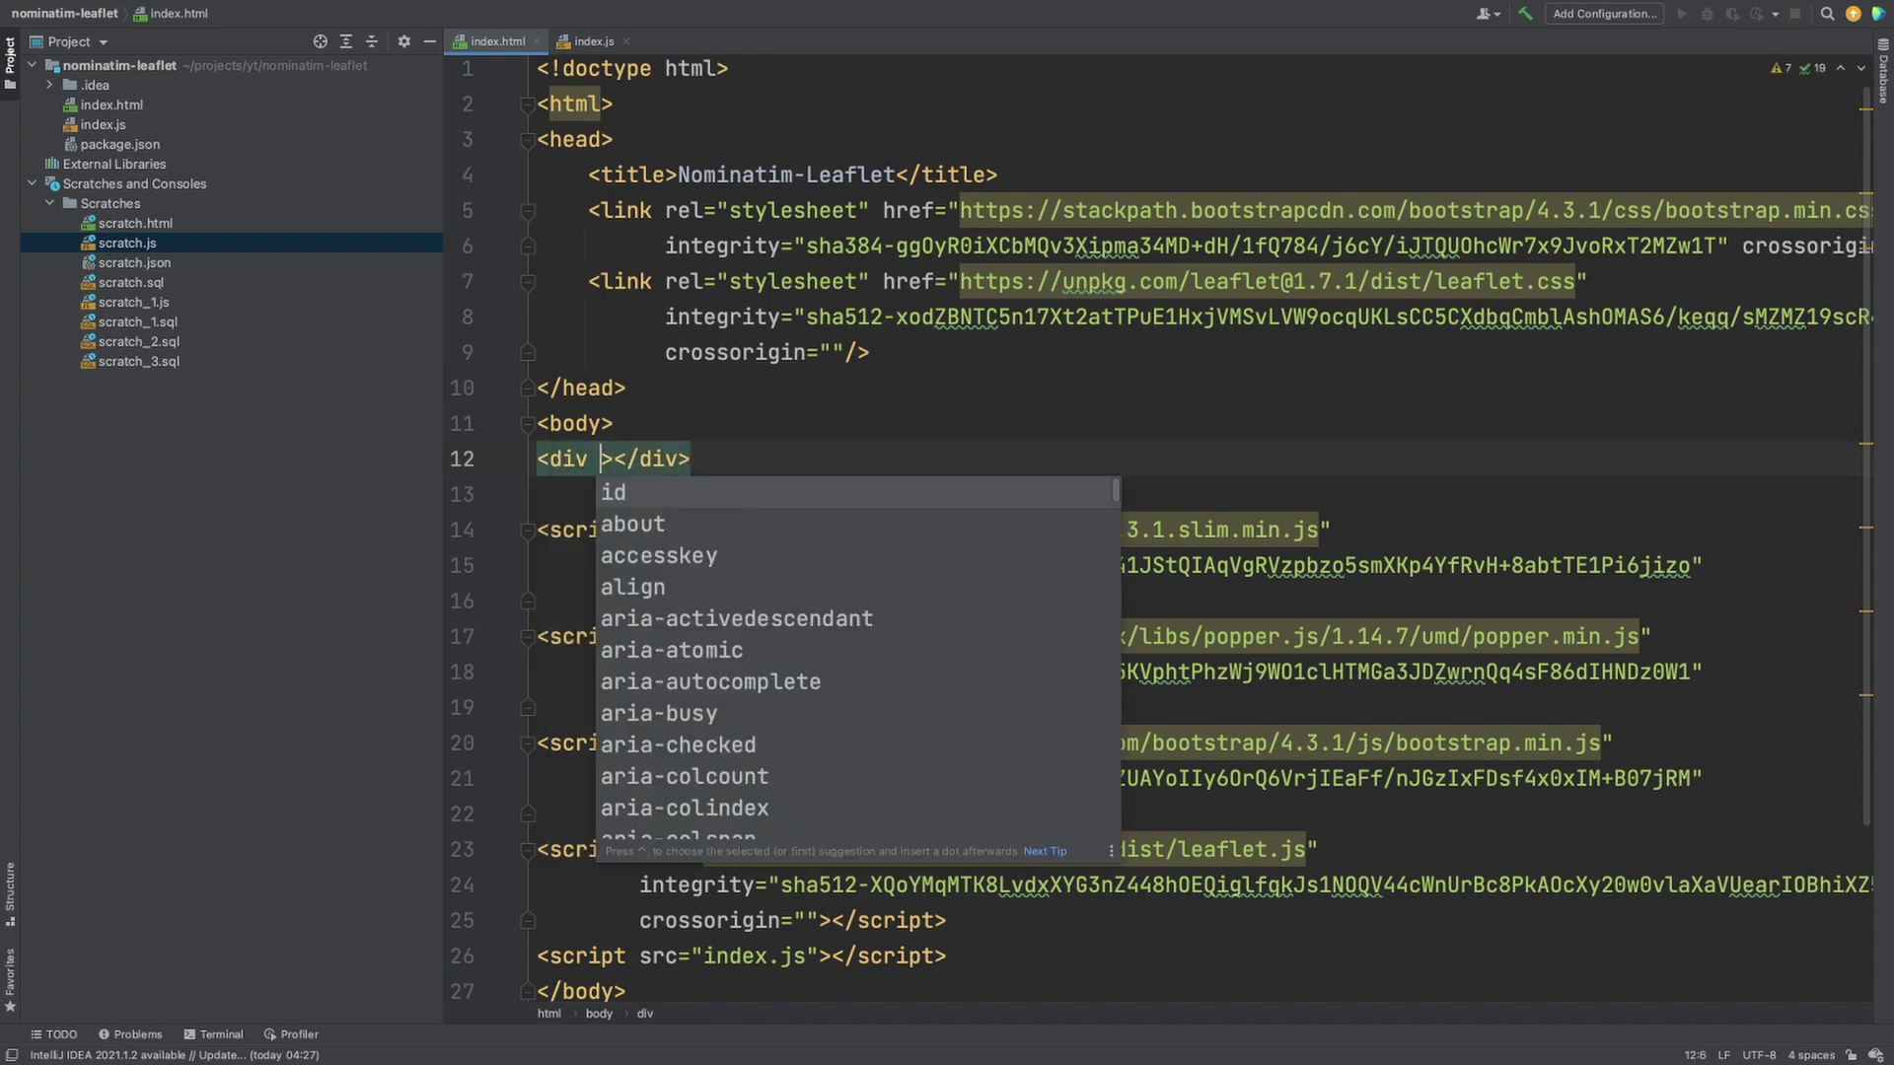
{"action": "type", "text": "class"}
{"action": "key", "text": "Return"}
{"action": "type", "text": "container pt-5 pb-5"}
{"action": "key", "text": "Return"}
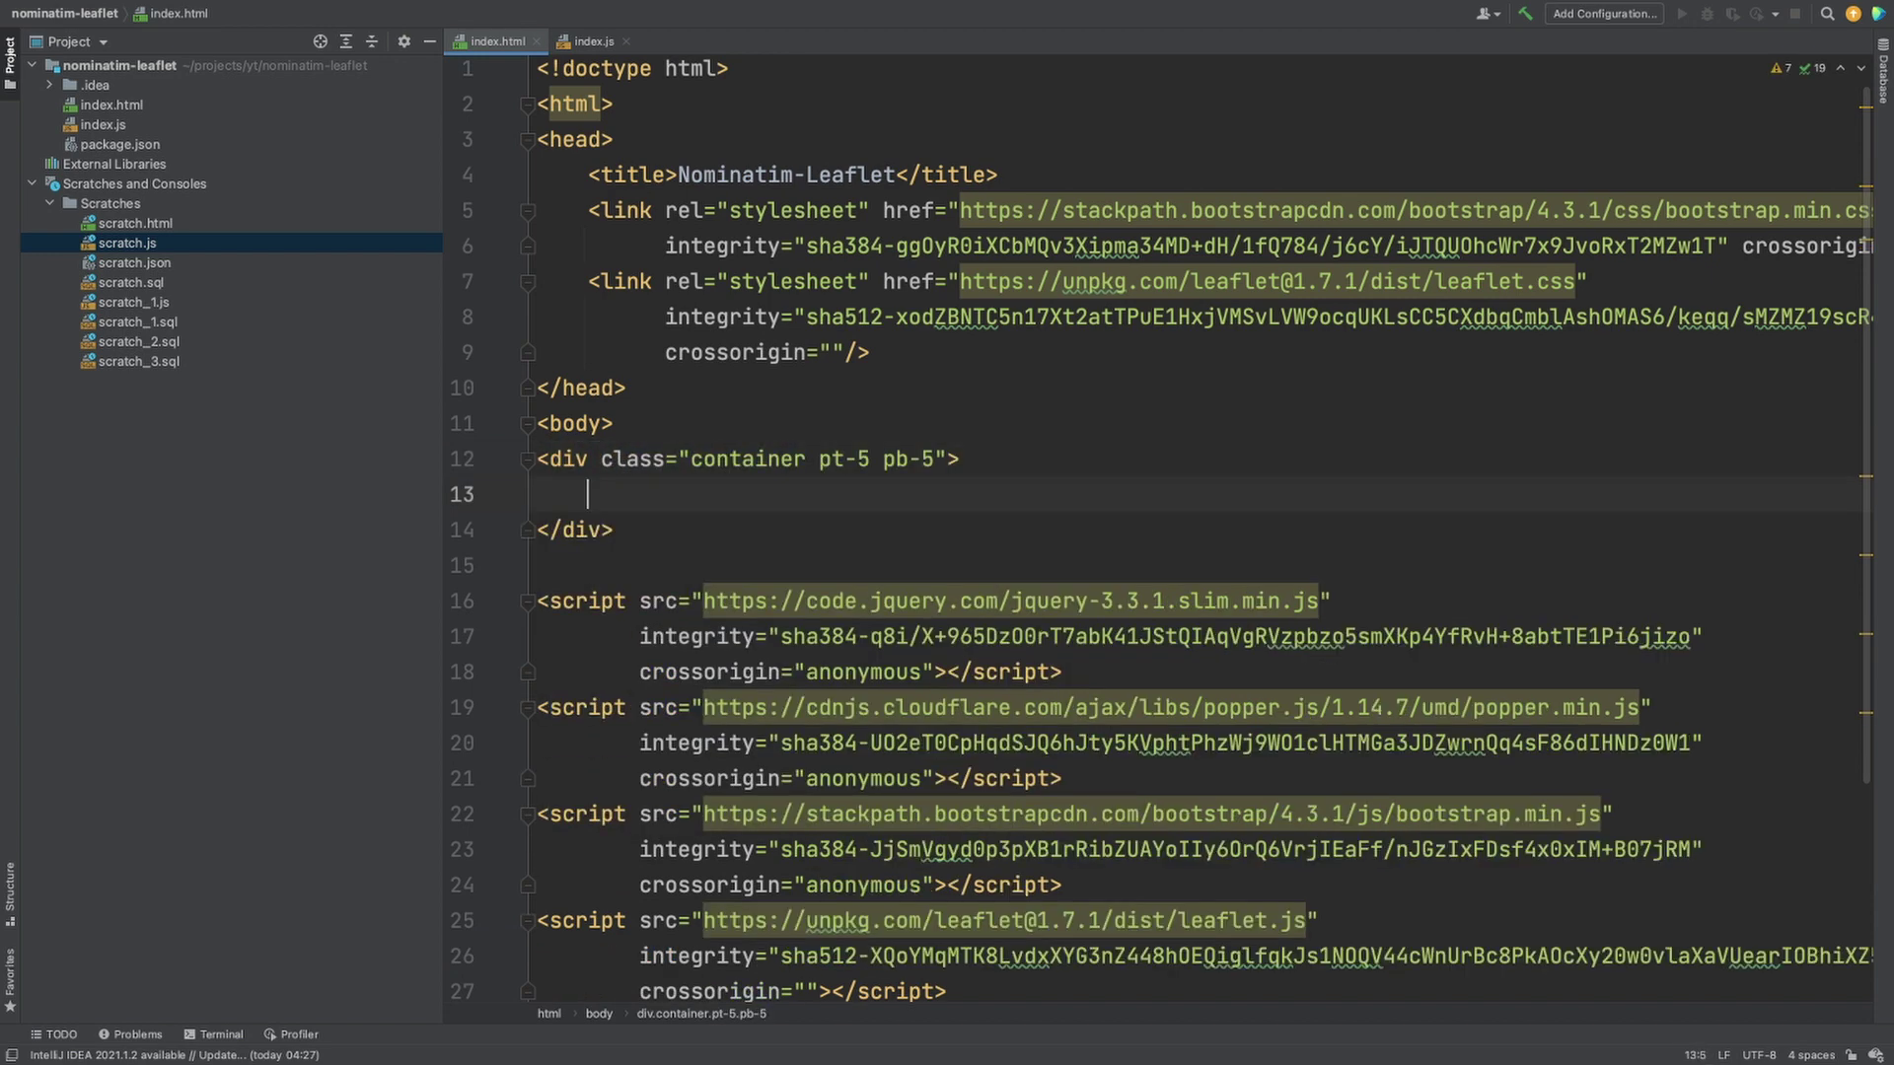
{"action": "type", "text": "<div"}
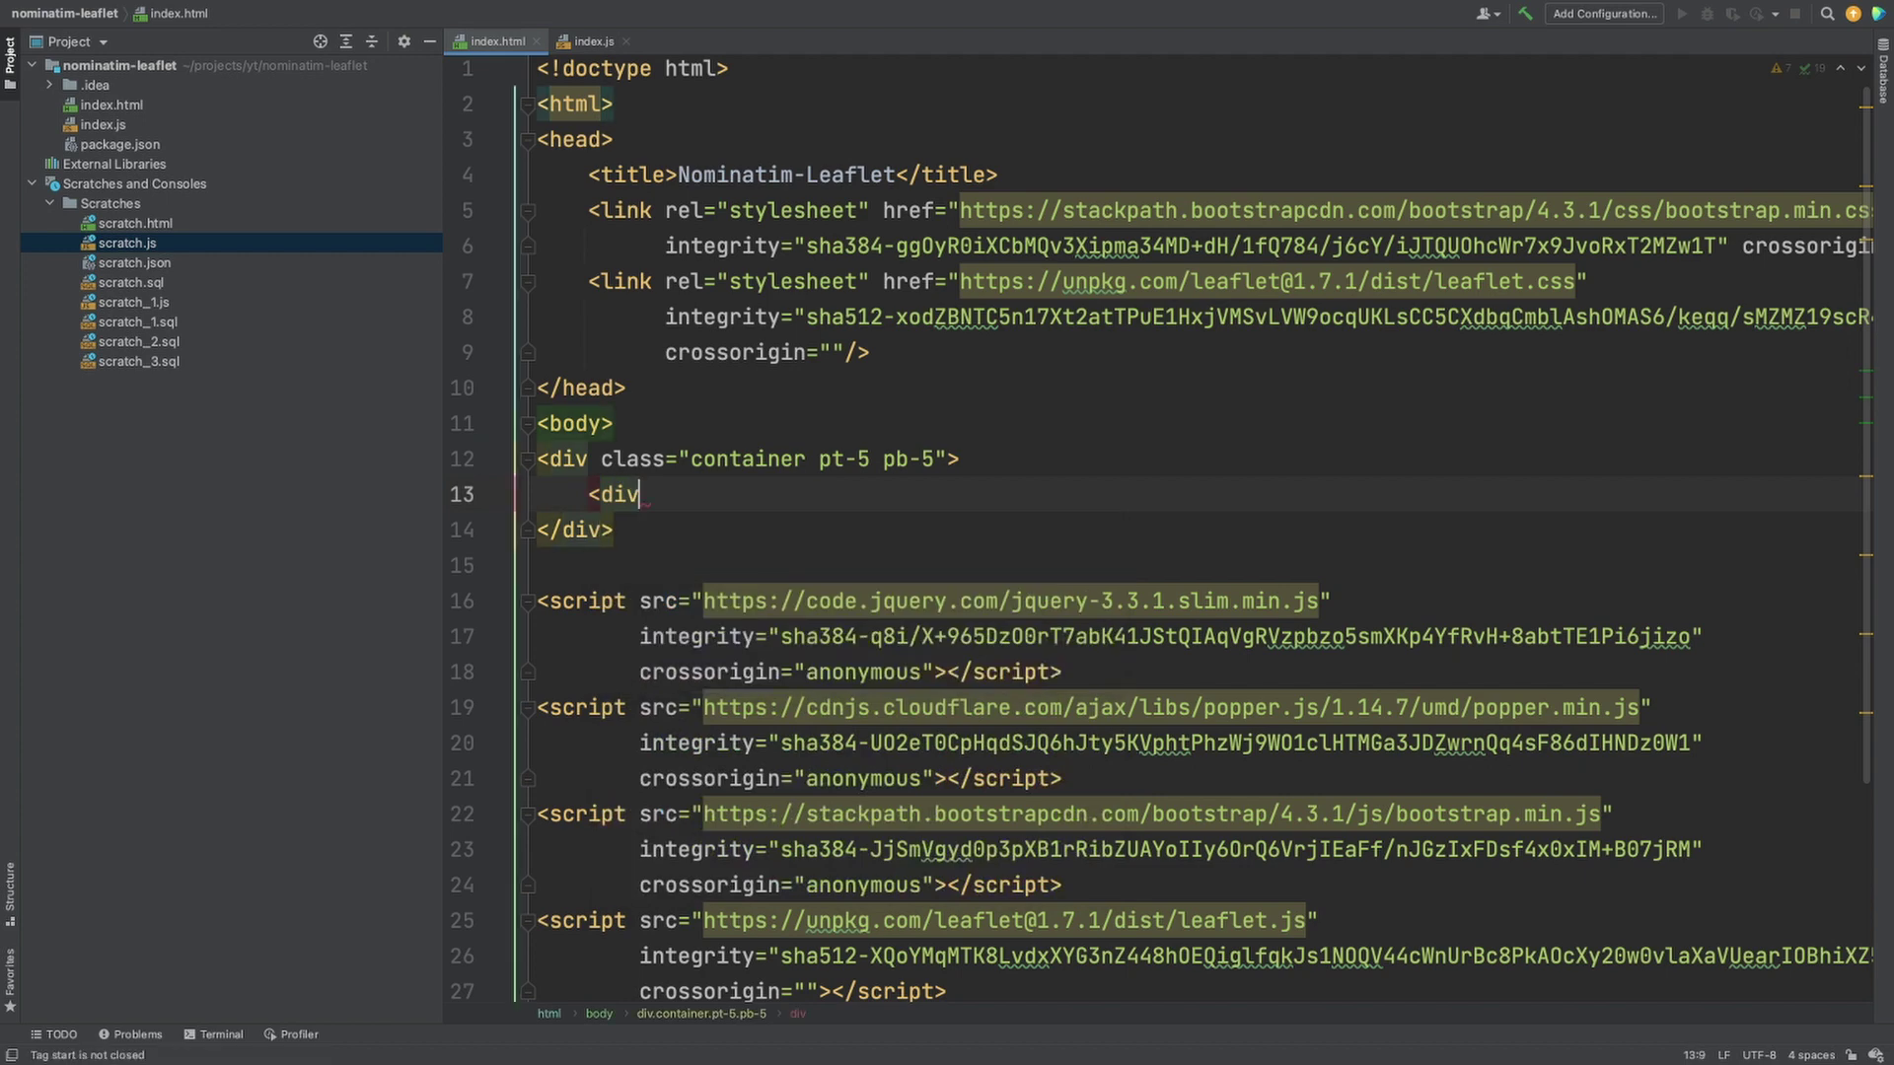
{"action": "type", "text": " class"}
{"action": "key", "text": "Return"}
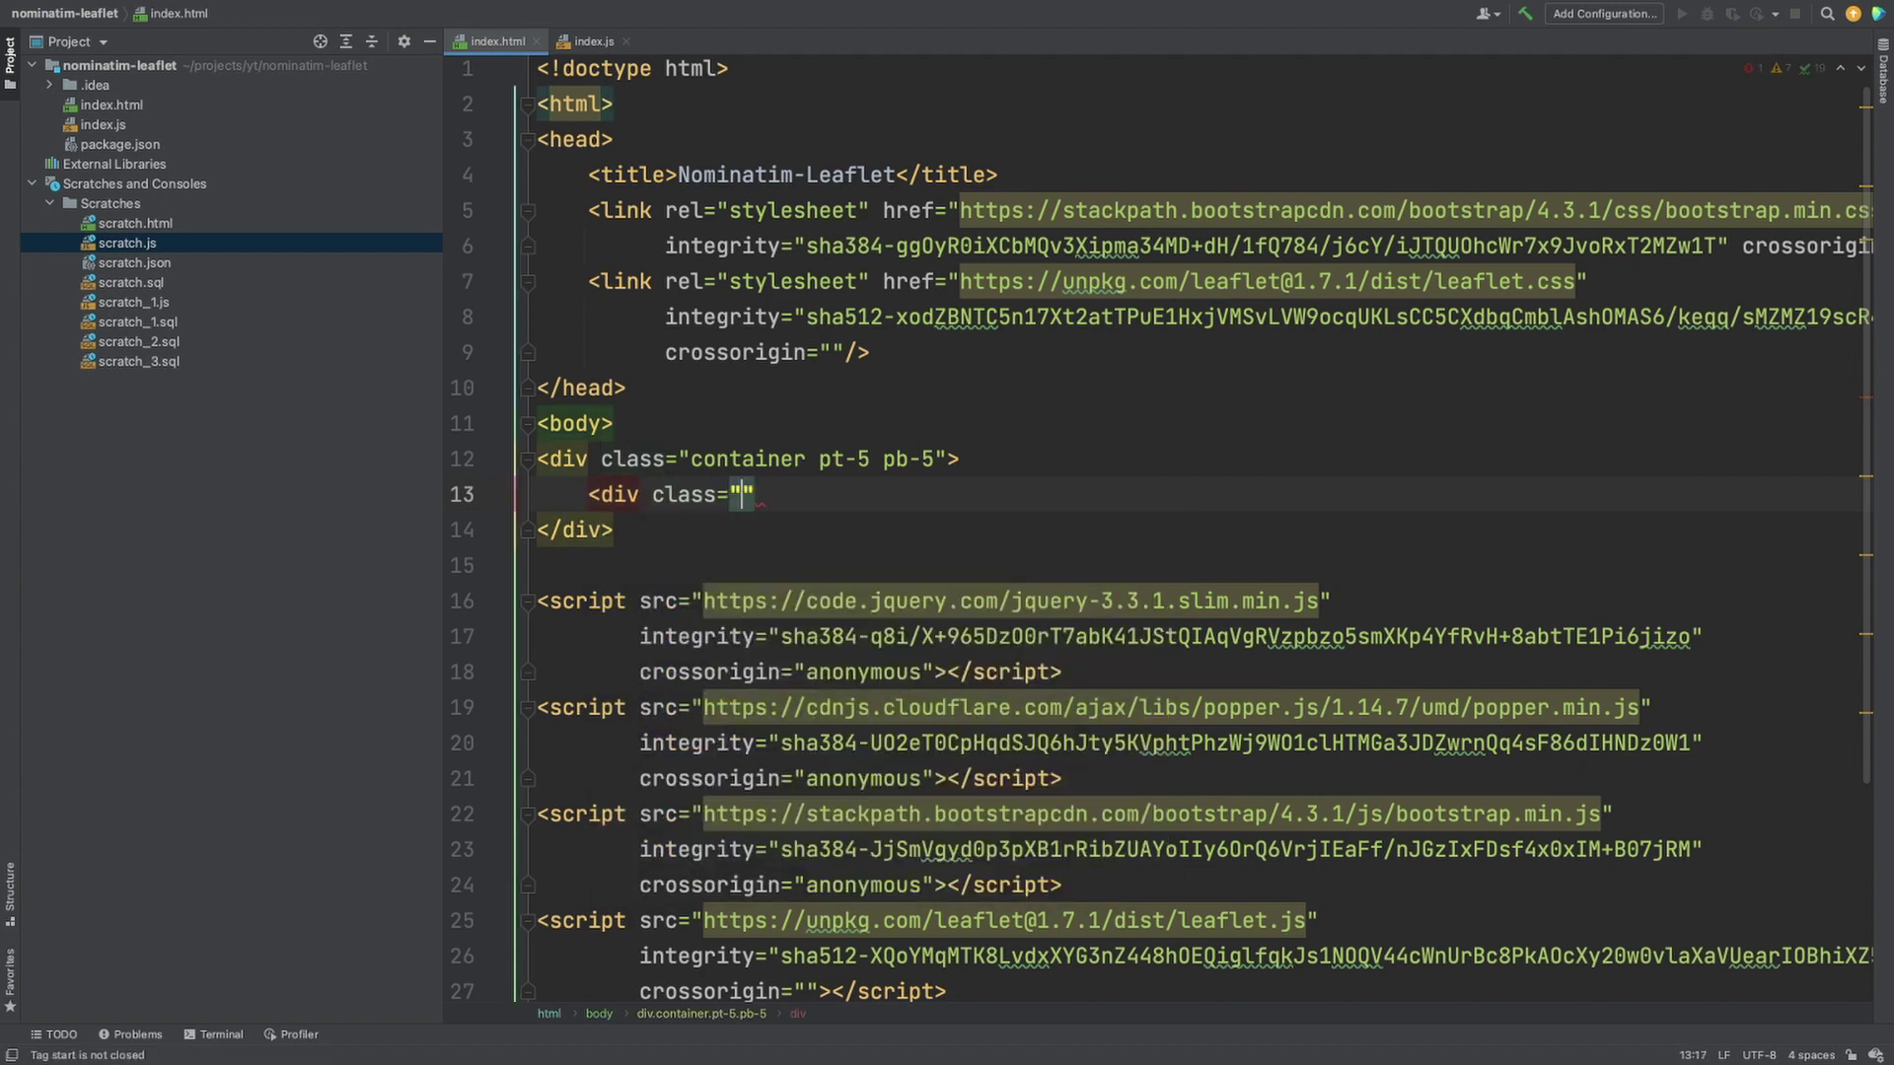
{"action": "type", "text": "row justify-content-md-center\">"}
{"action": "key", "text": "Return"}
{"action": "type", "text": "<input"}
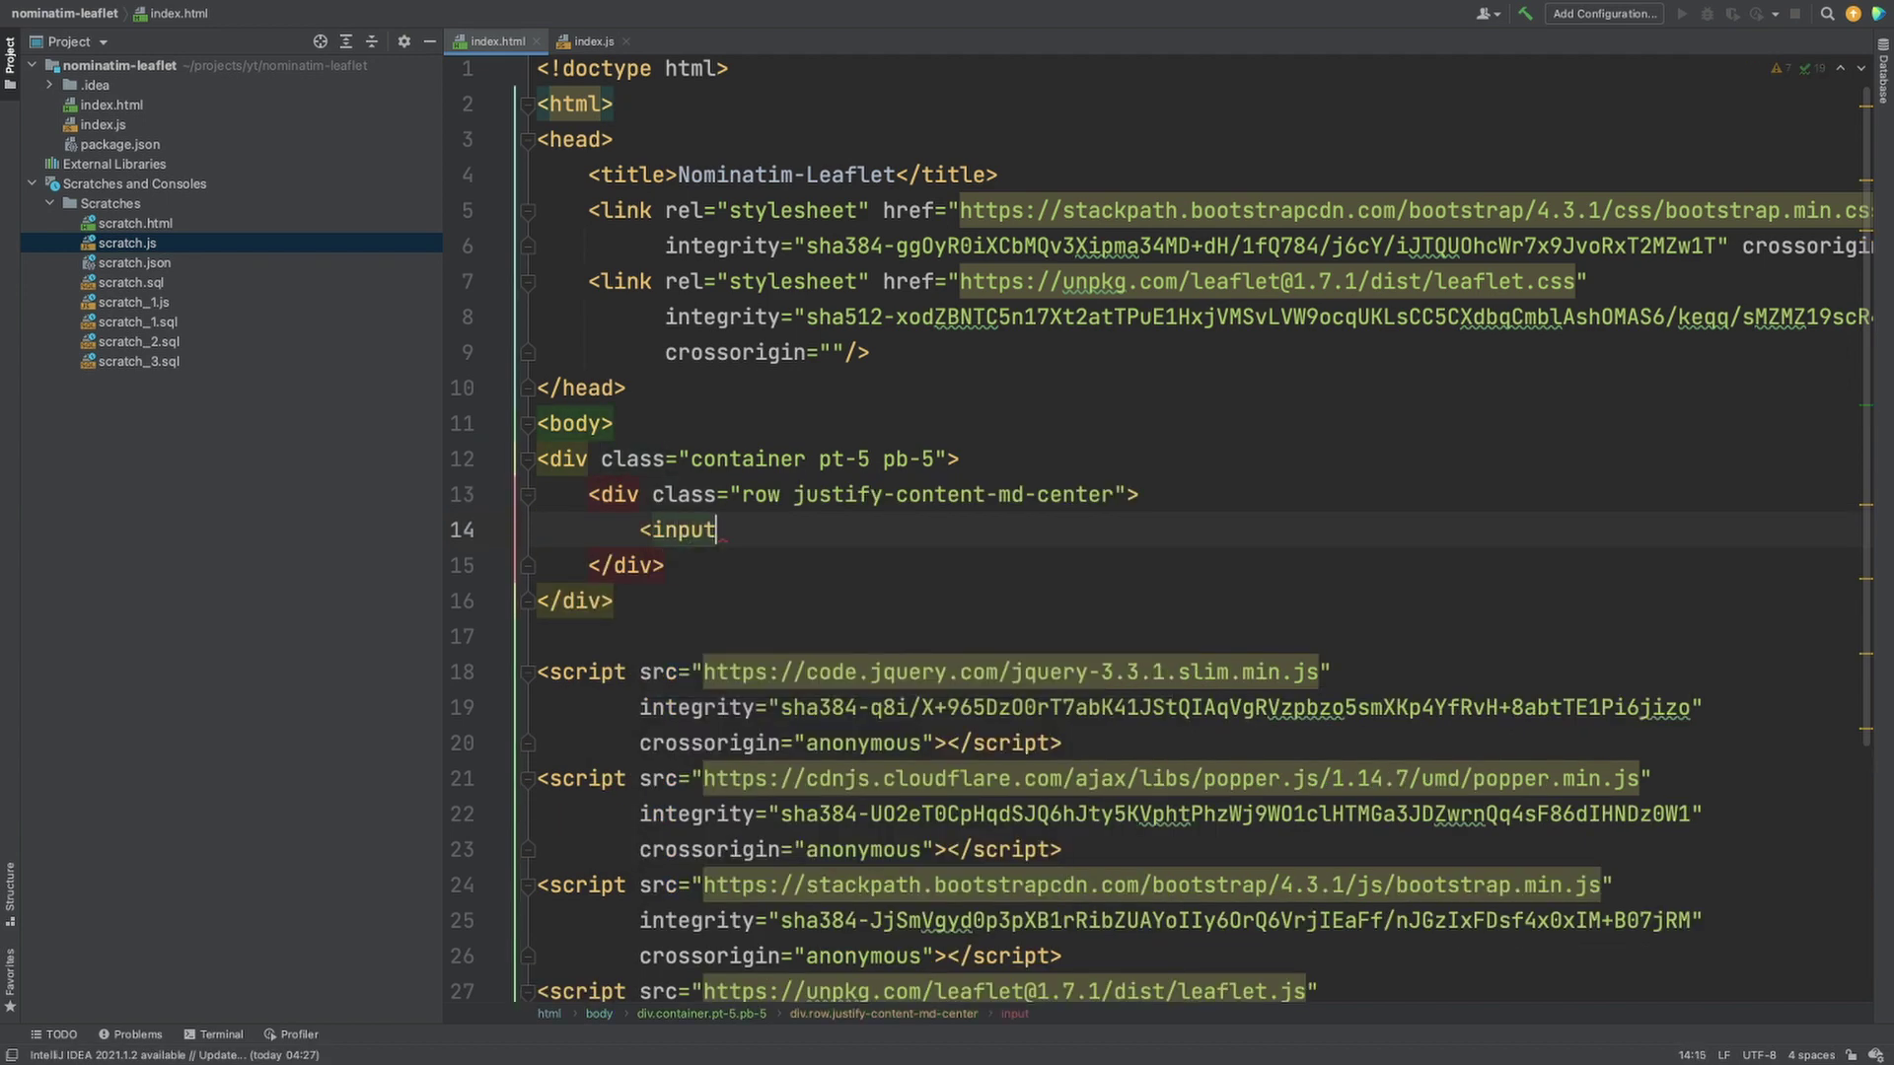
{"action": "type", "text": " id"}
Add an input id=search and a btn-primary button id=search-button labelled Search
{"action": "key", "text": "Return"}
{"action": "type", "text": "search"}
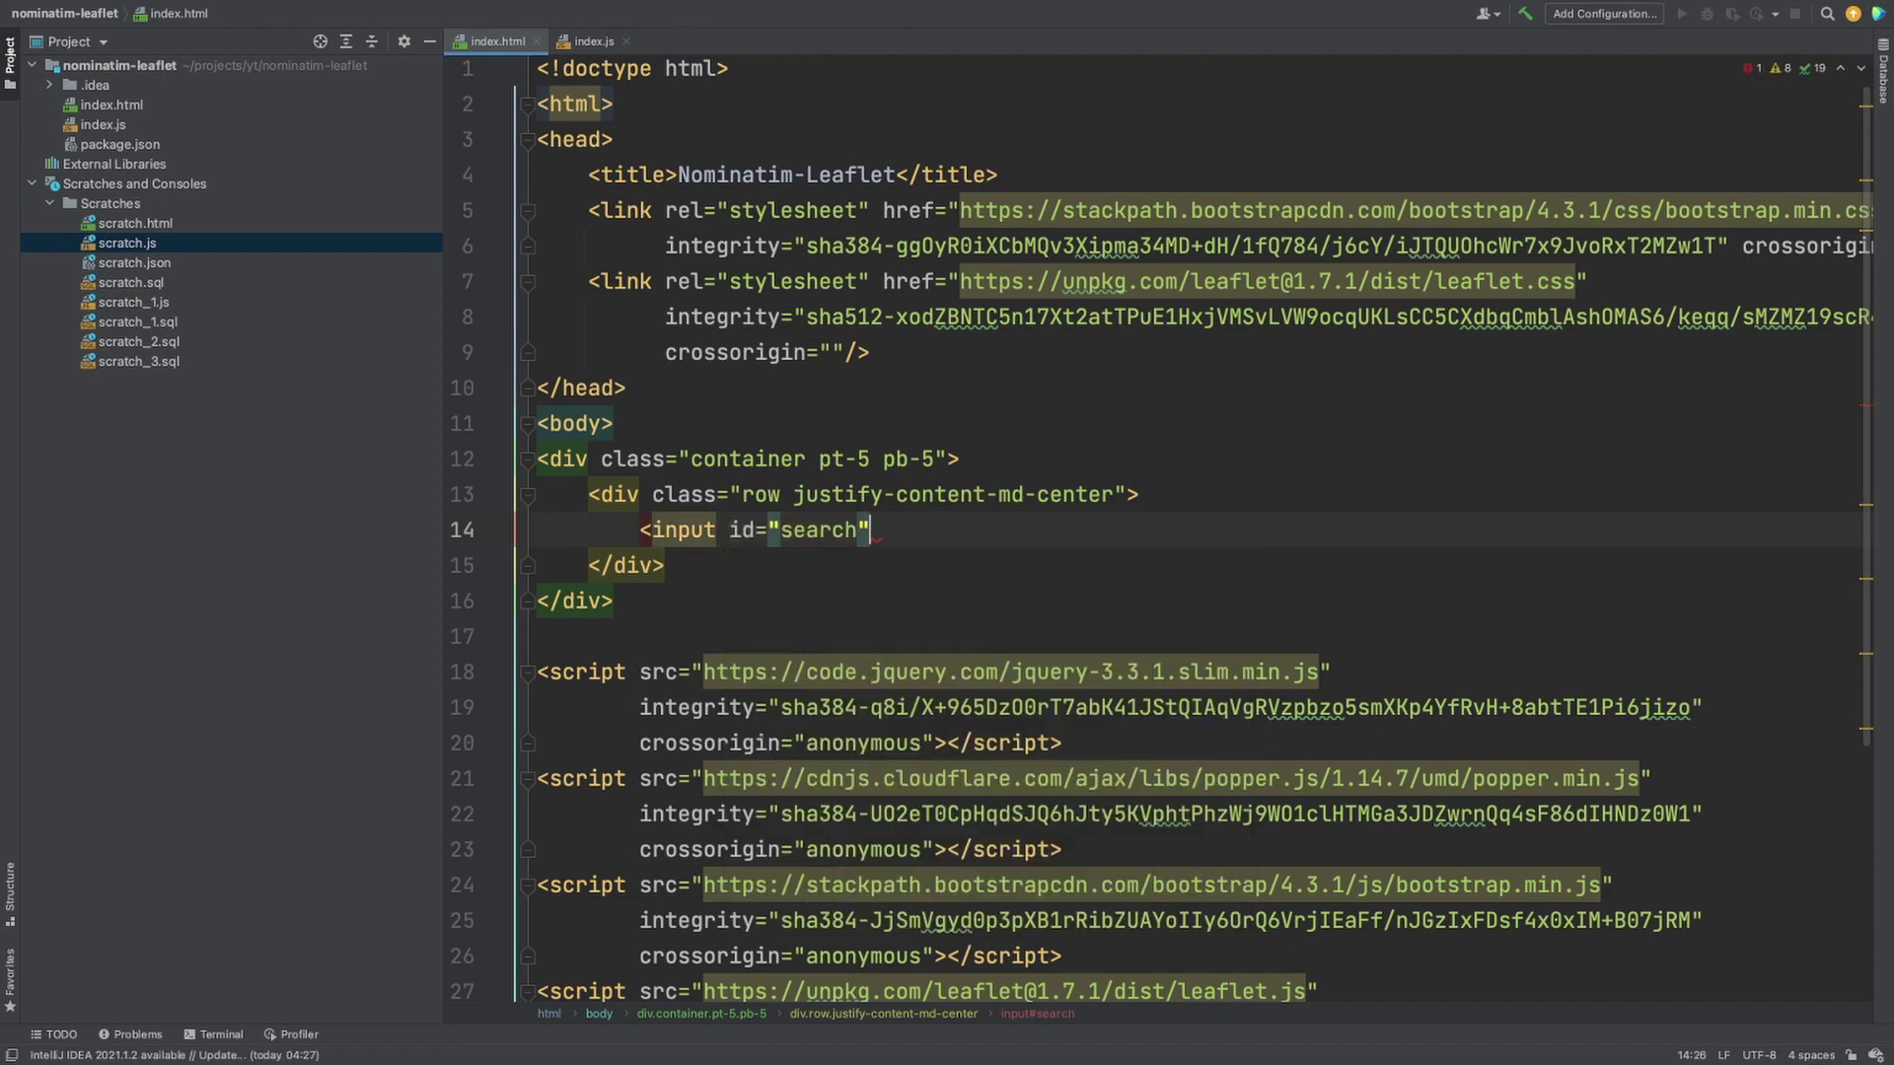
{"action": "type", "text": "\" style=\"width: 350px;\" type=\"text\">"}
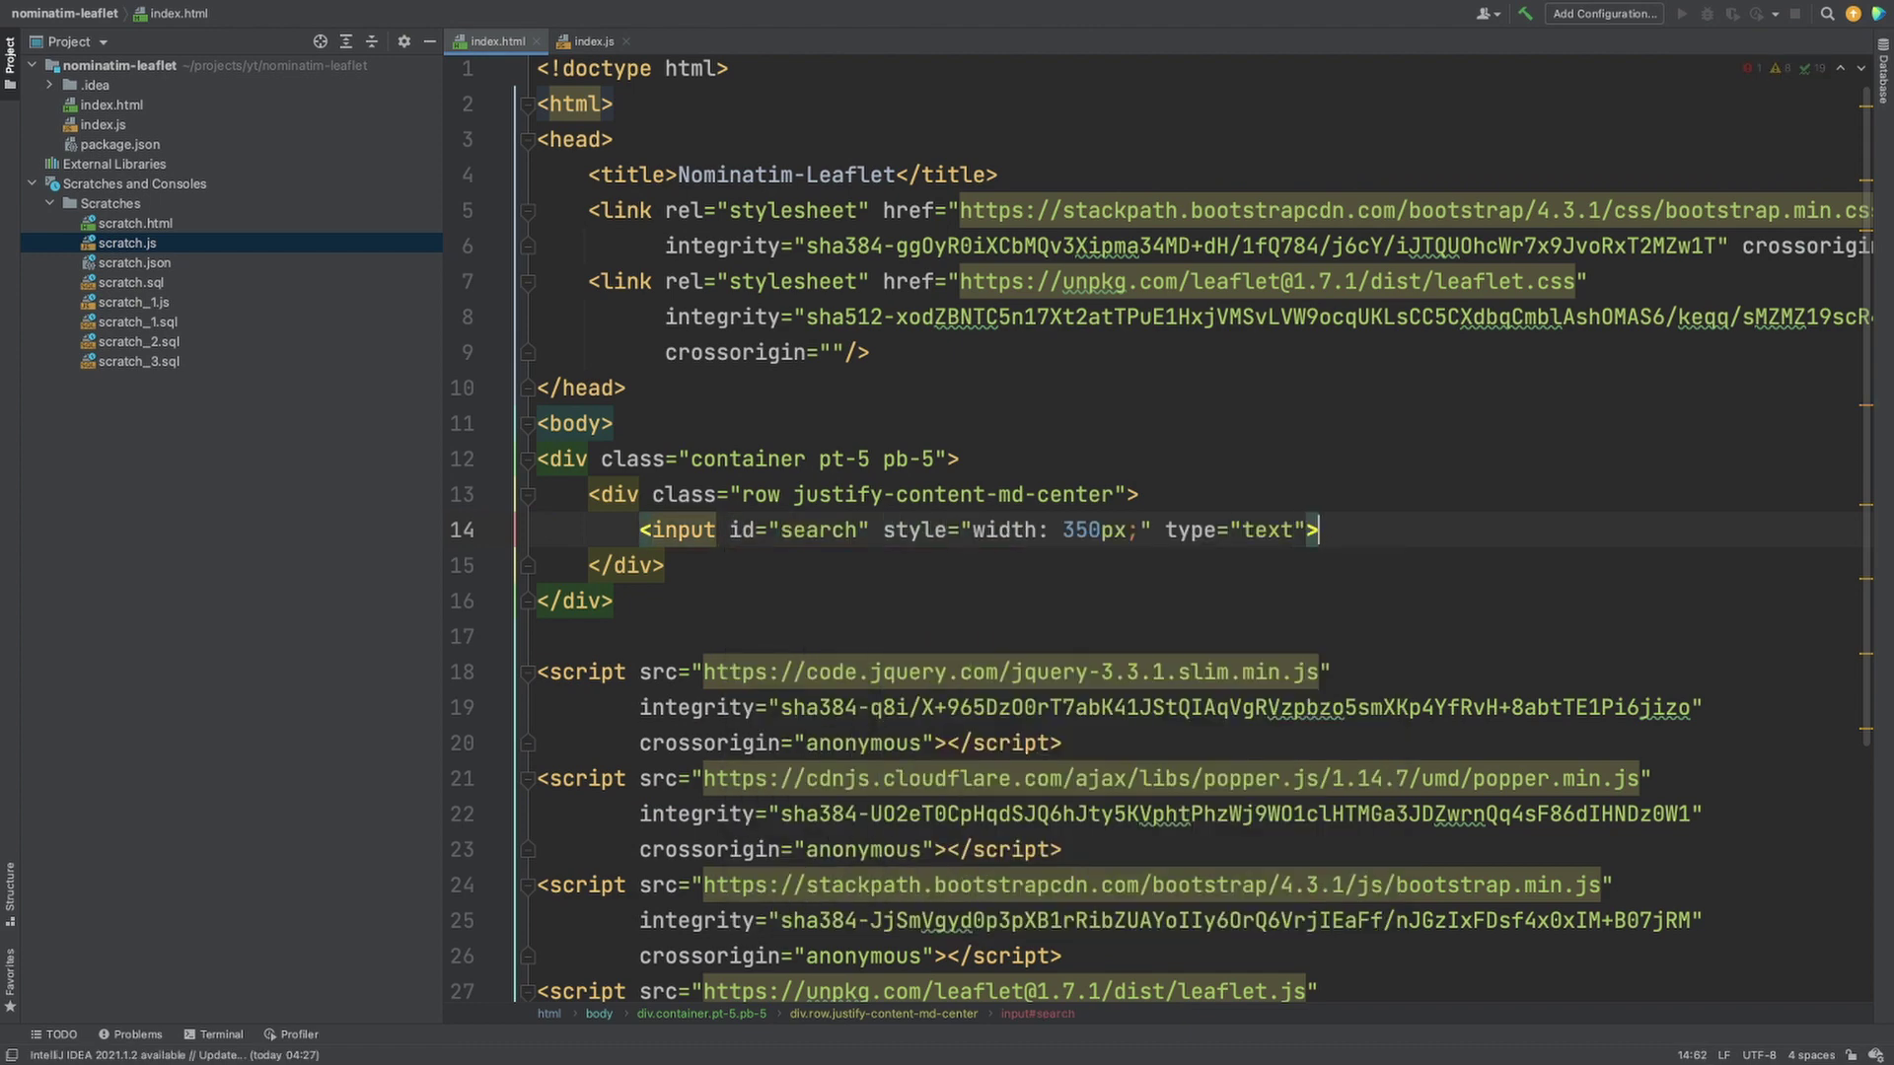
{"action": "key", "text": "Return"}
{"action": "type", "text": "<butt"}
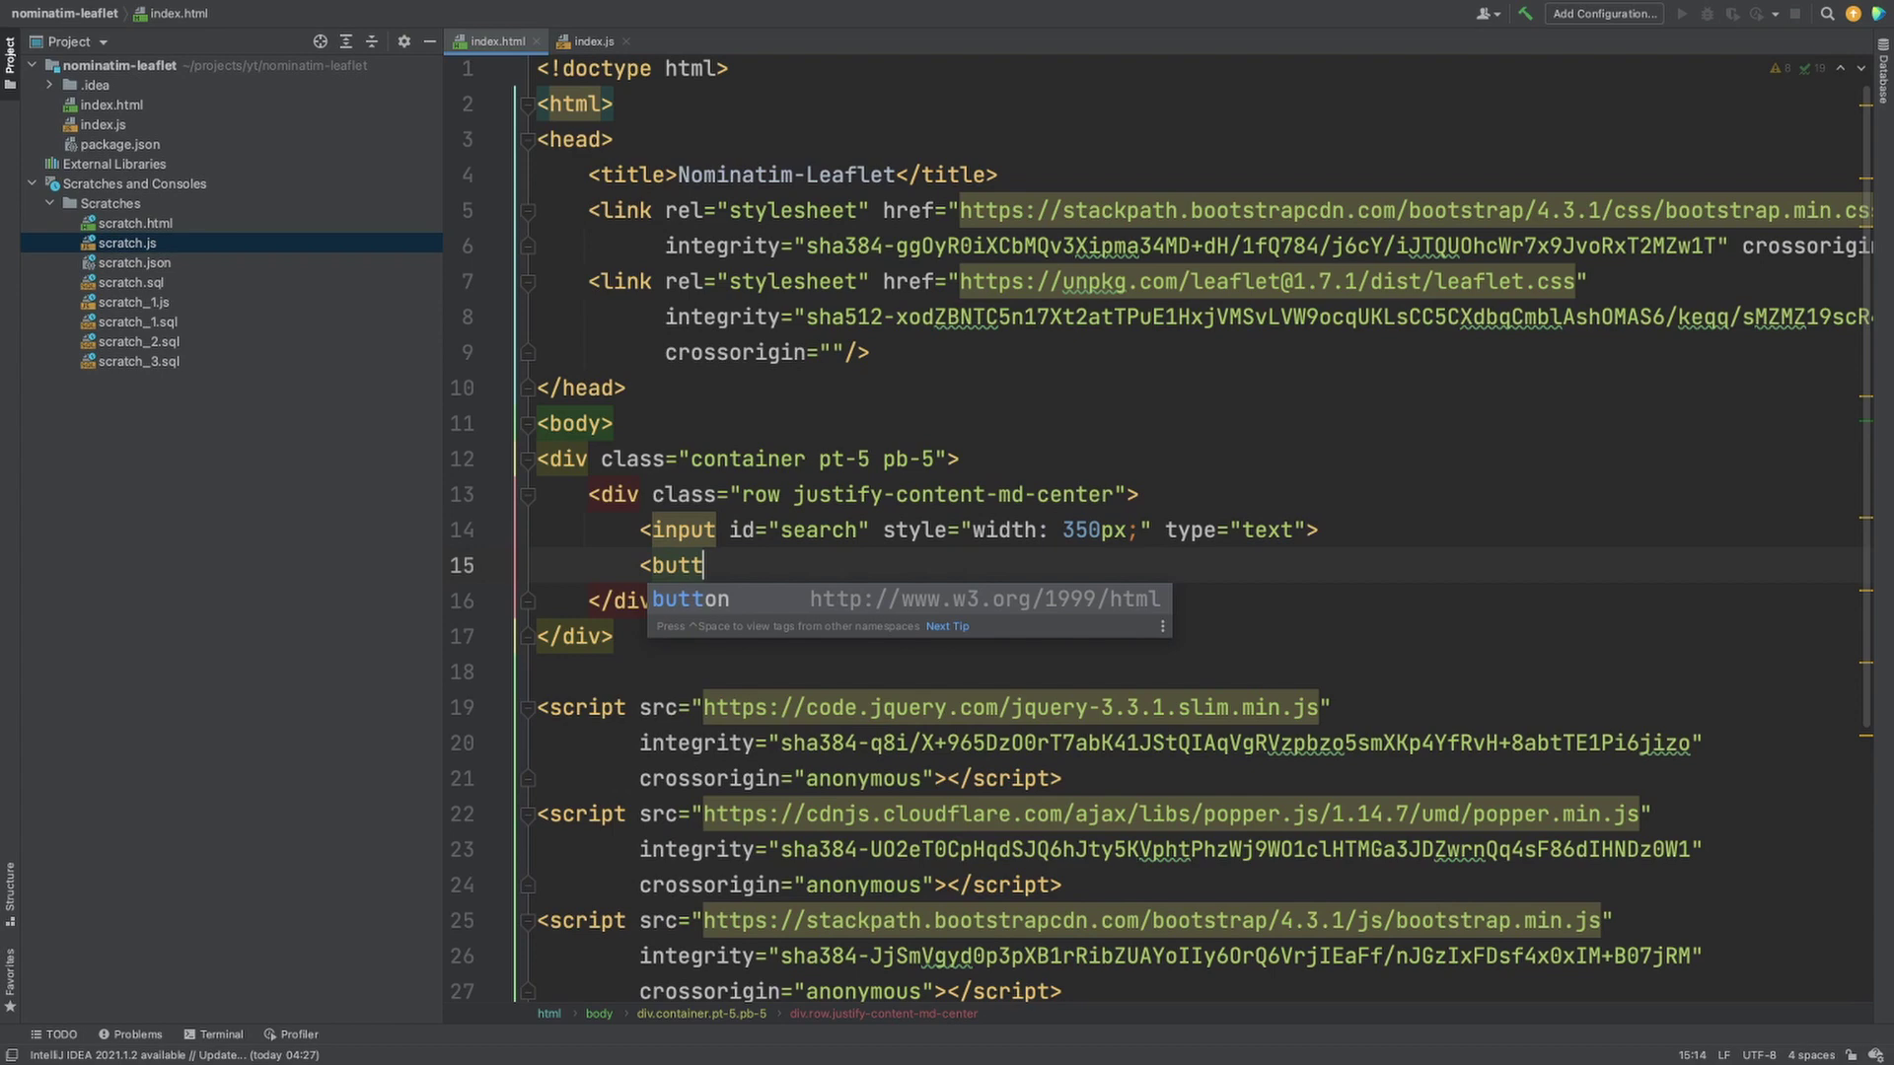
{"action": "key", "text": "Return"}
{"action": "type", "text": "type=\"button\" class=\"ml-5 btn btn-primary\" "}
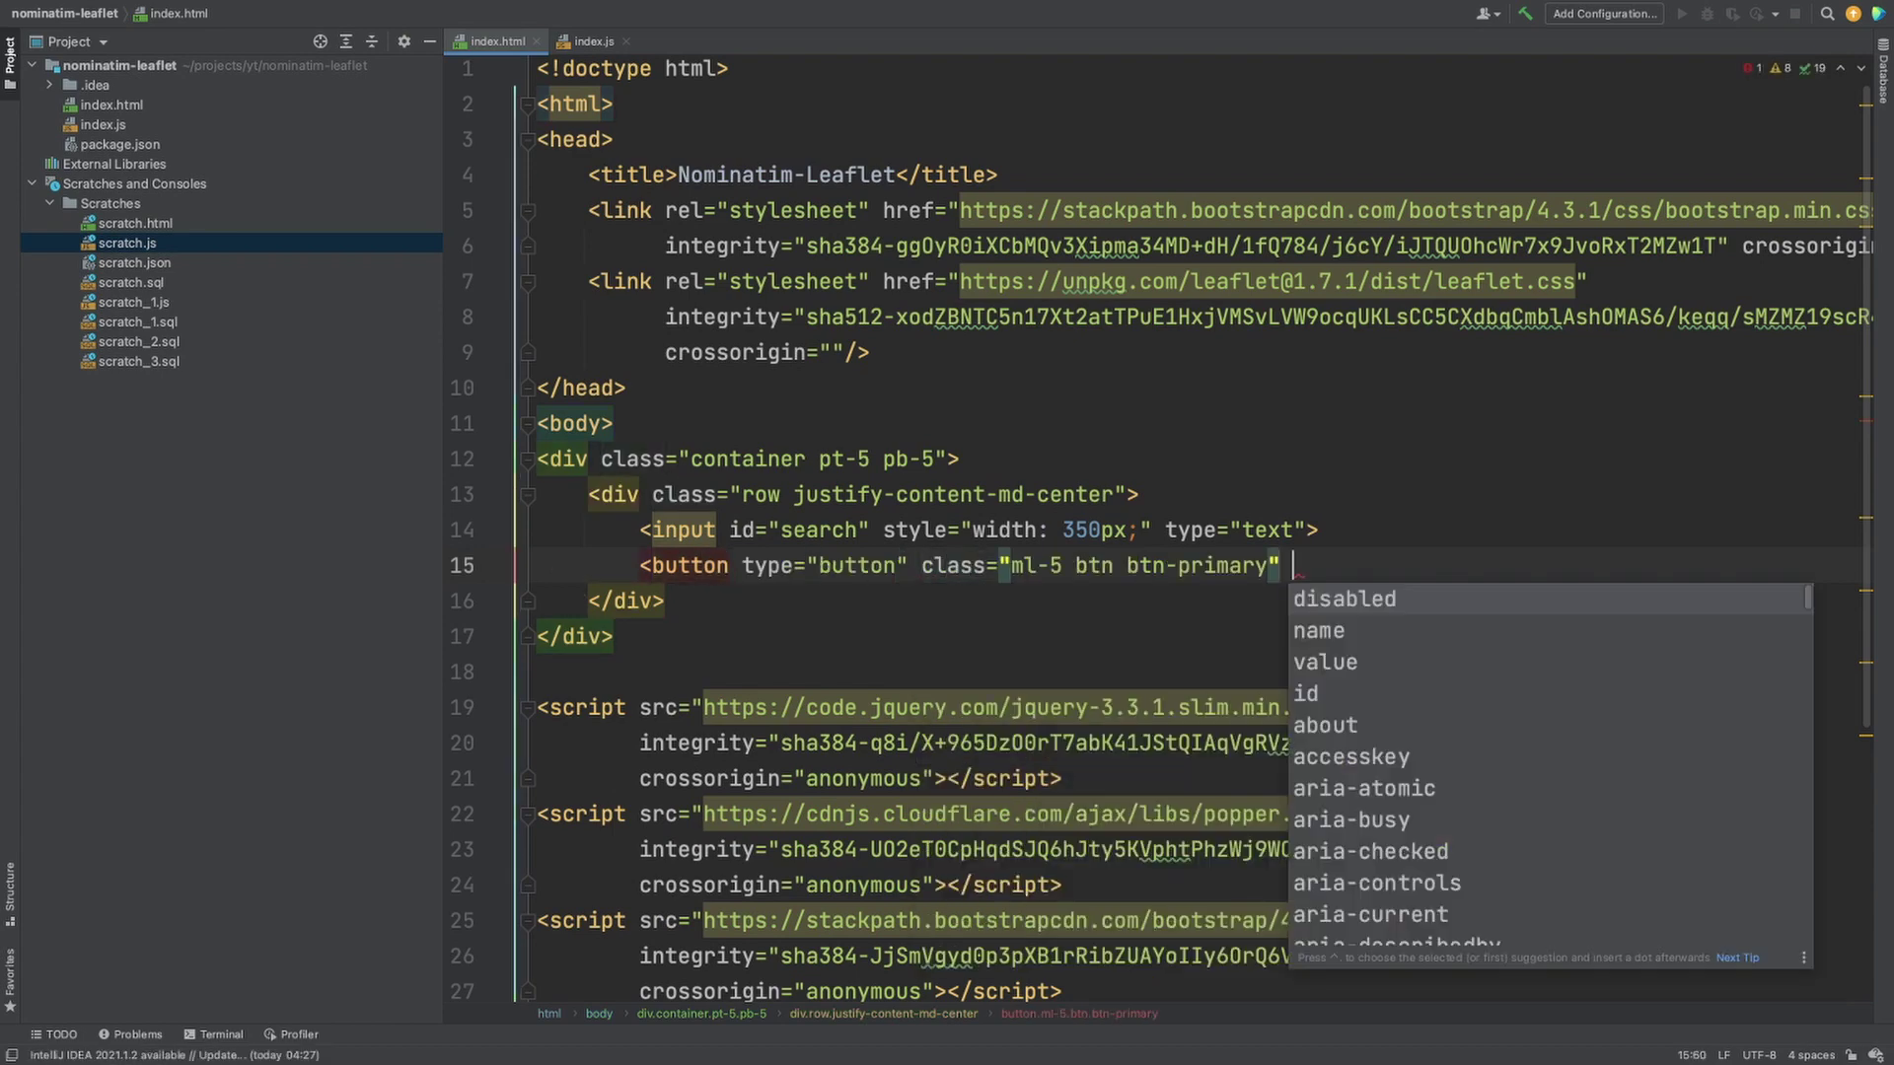
{"action": "type", "text": "id=\"search-button\">S"}
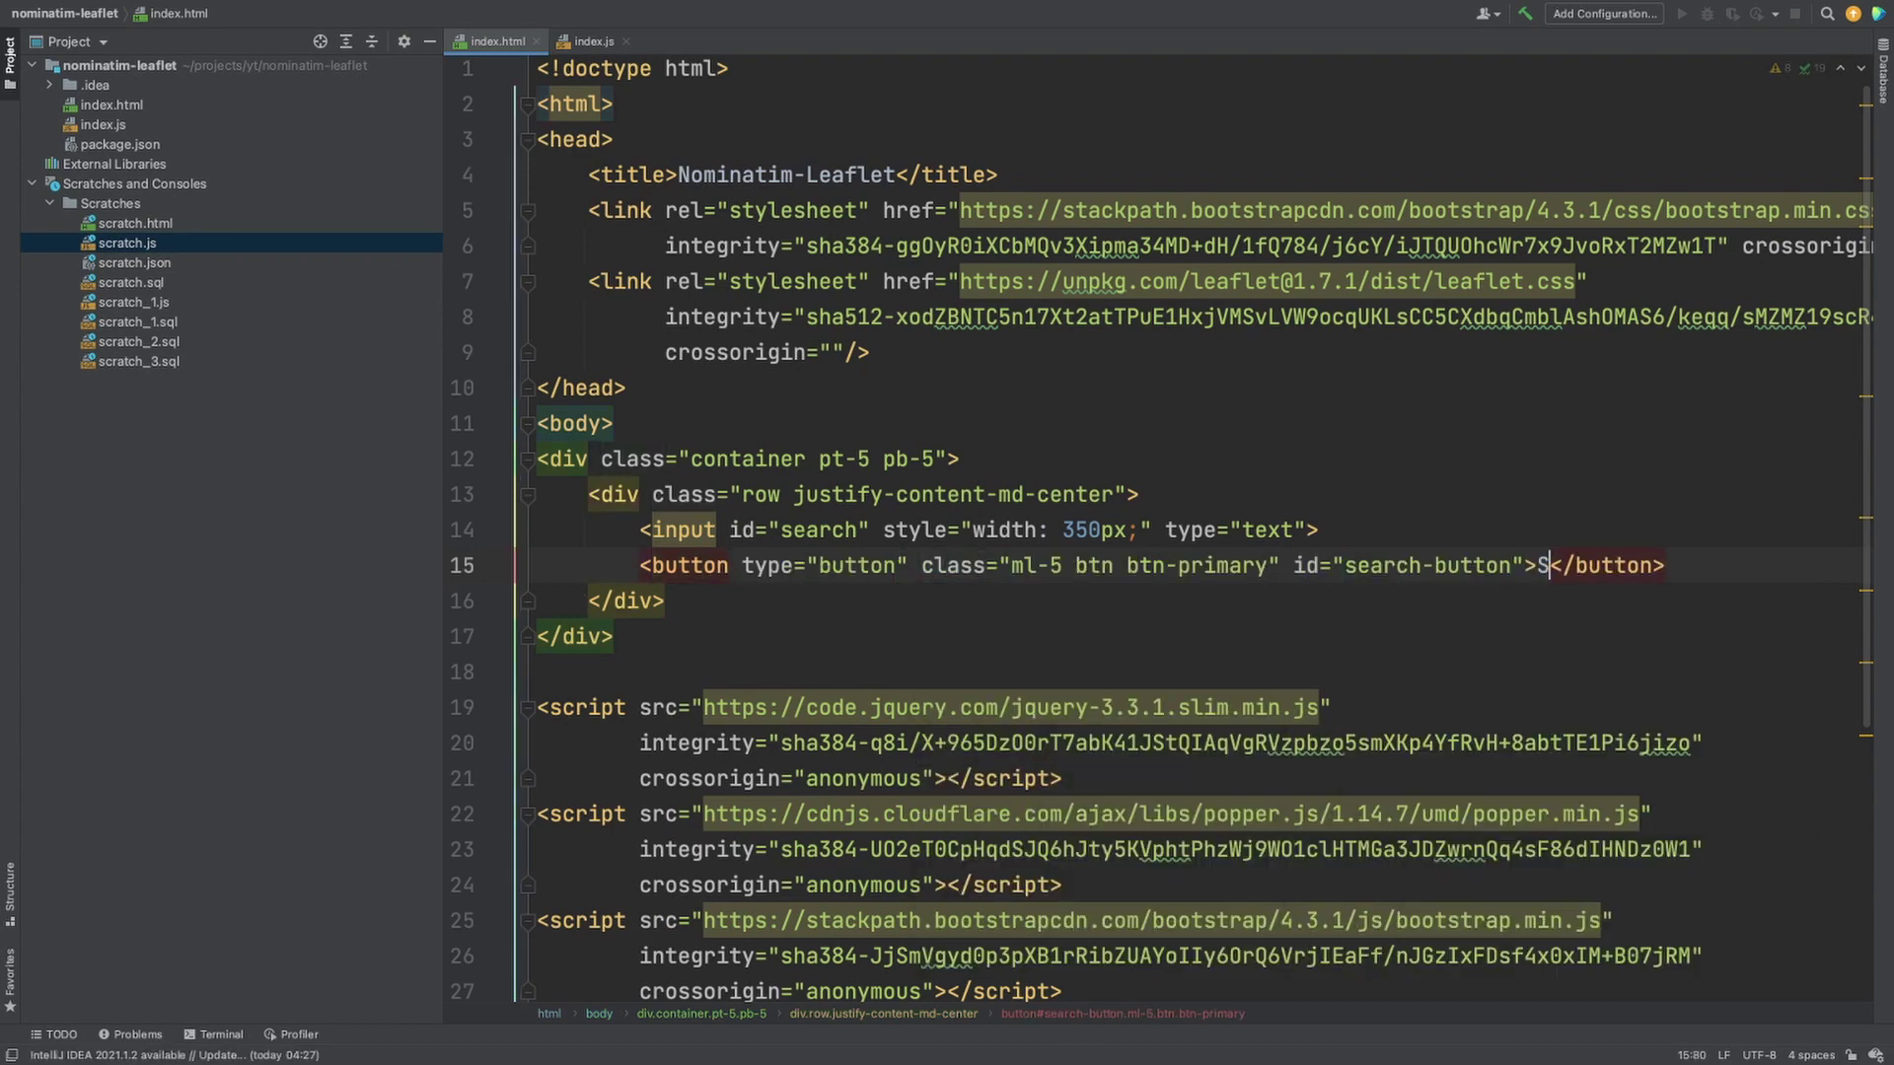
{"action": "type", "text": "earch"}
{"action": "key", "text": "Down"}
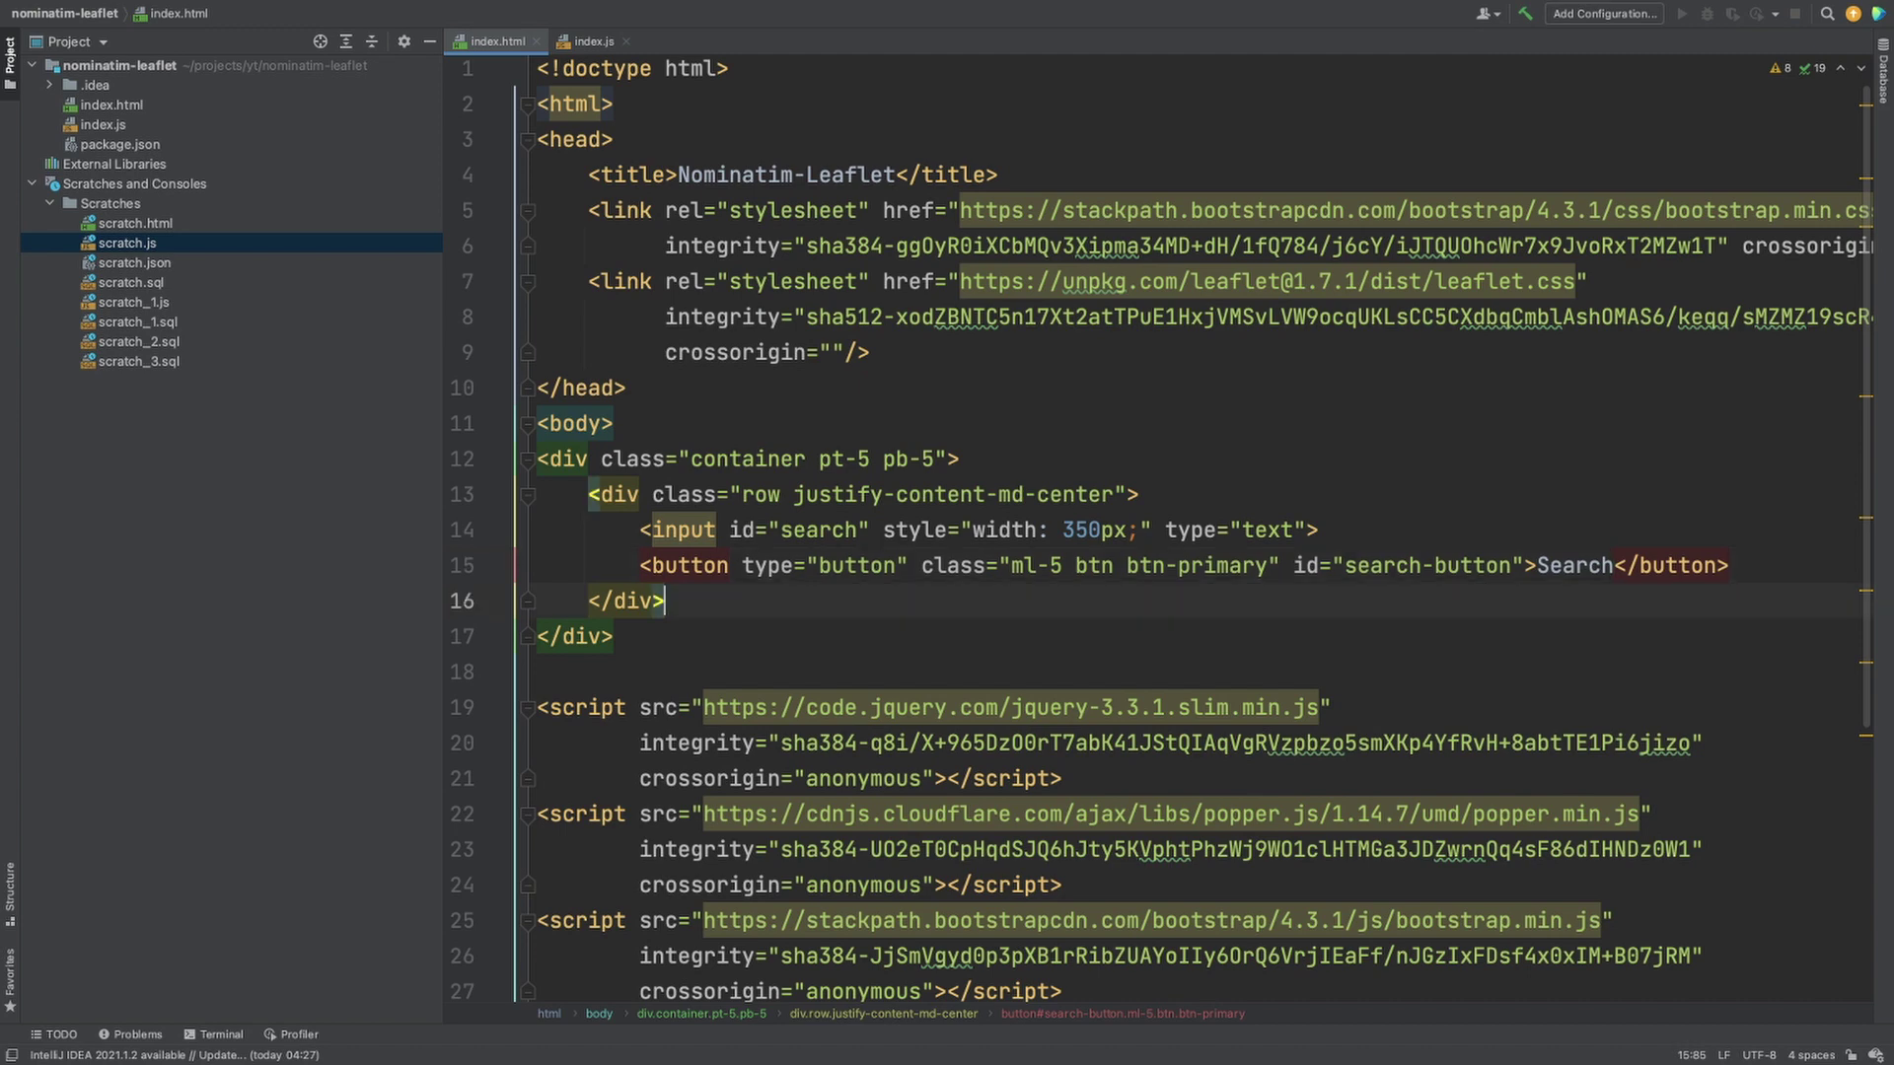
Add an mt-5 row holding <ul id="result-list" class="col-4 list-group">
{"action": "key", "text": "Return"}
{"action": "type", "text": "<div></div>"}
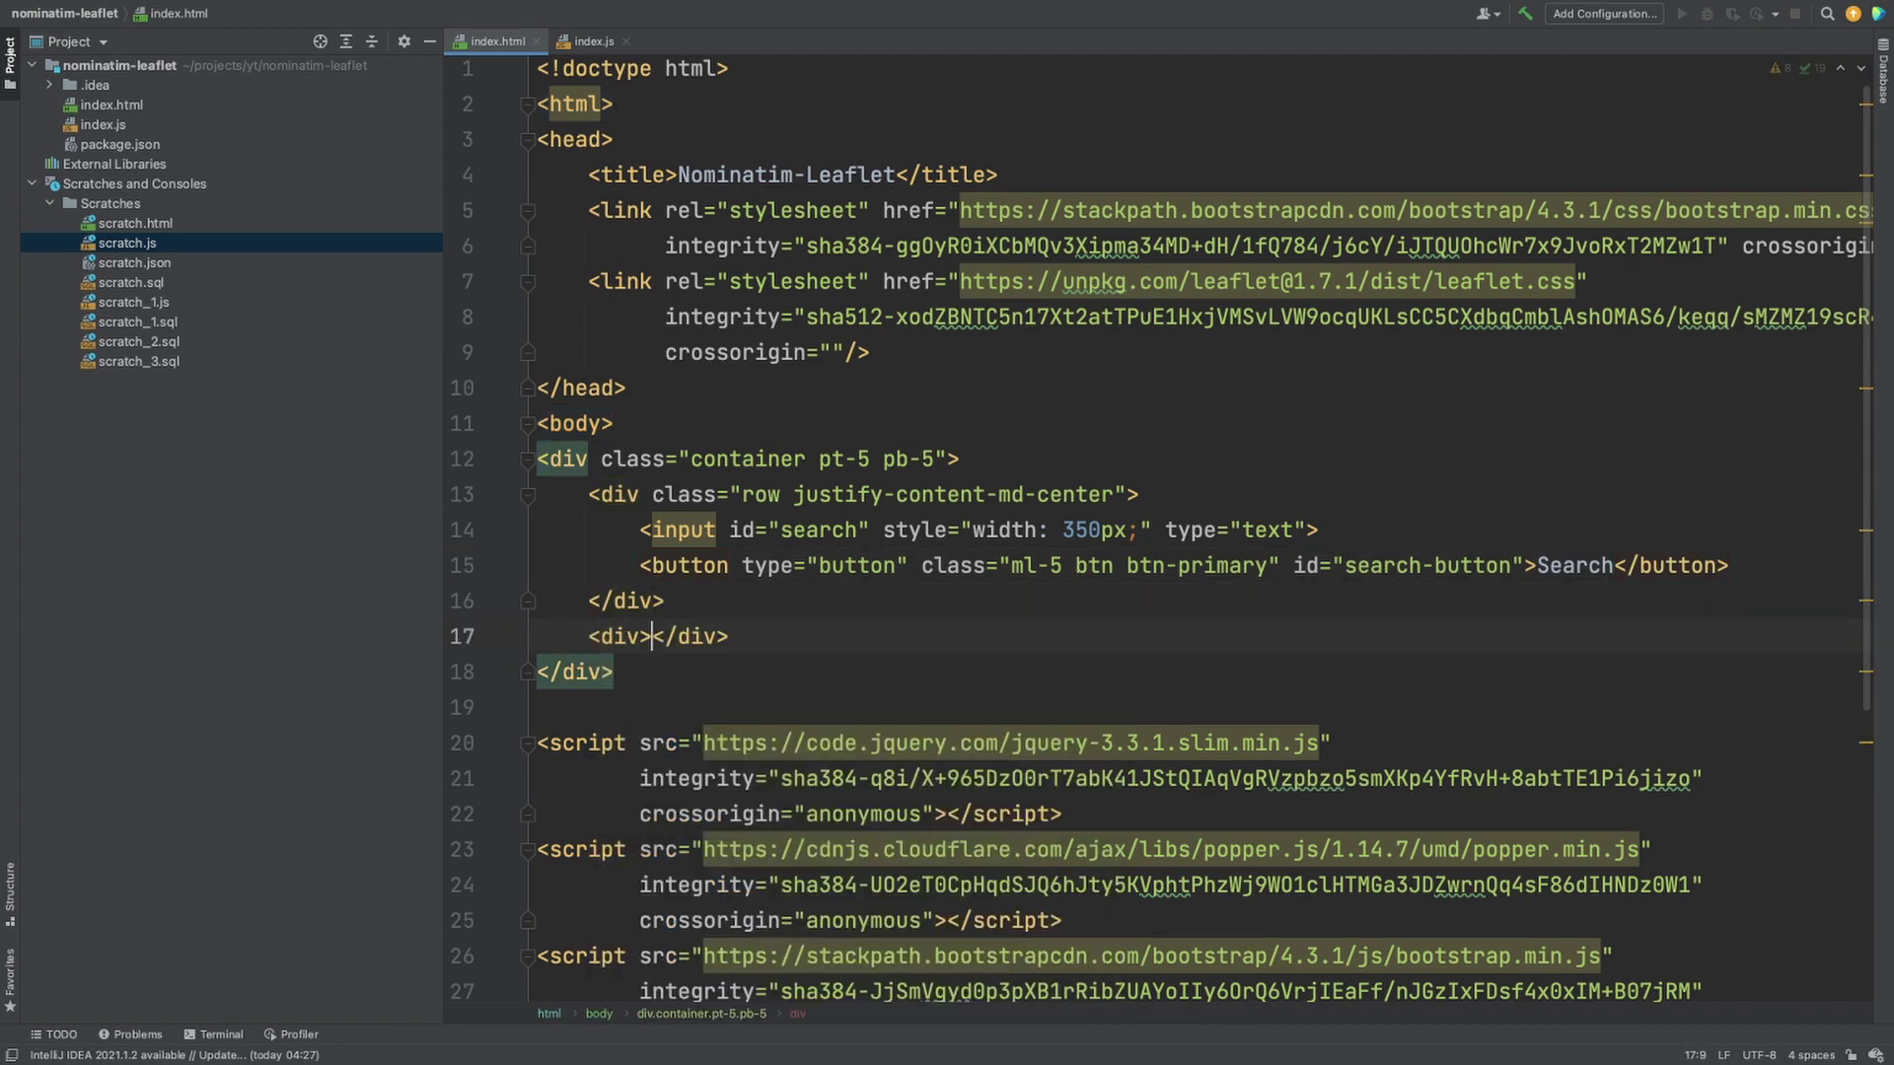
{"action": "key", "text": "Return"}
{"action": "key", "text": "Up"}
{"action": "key", "text": "Left"}
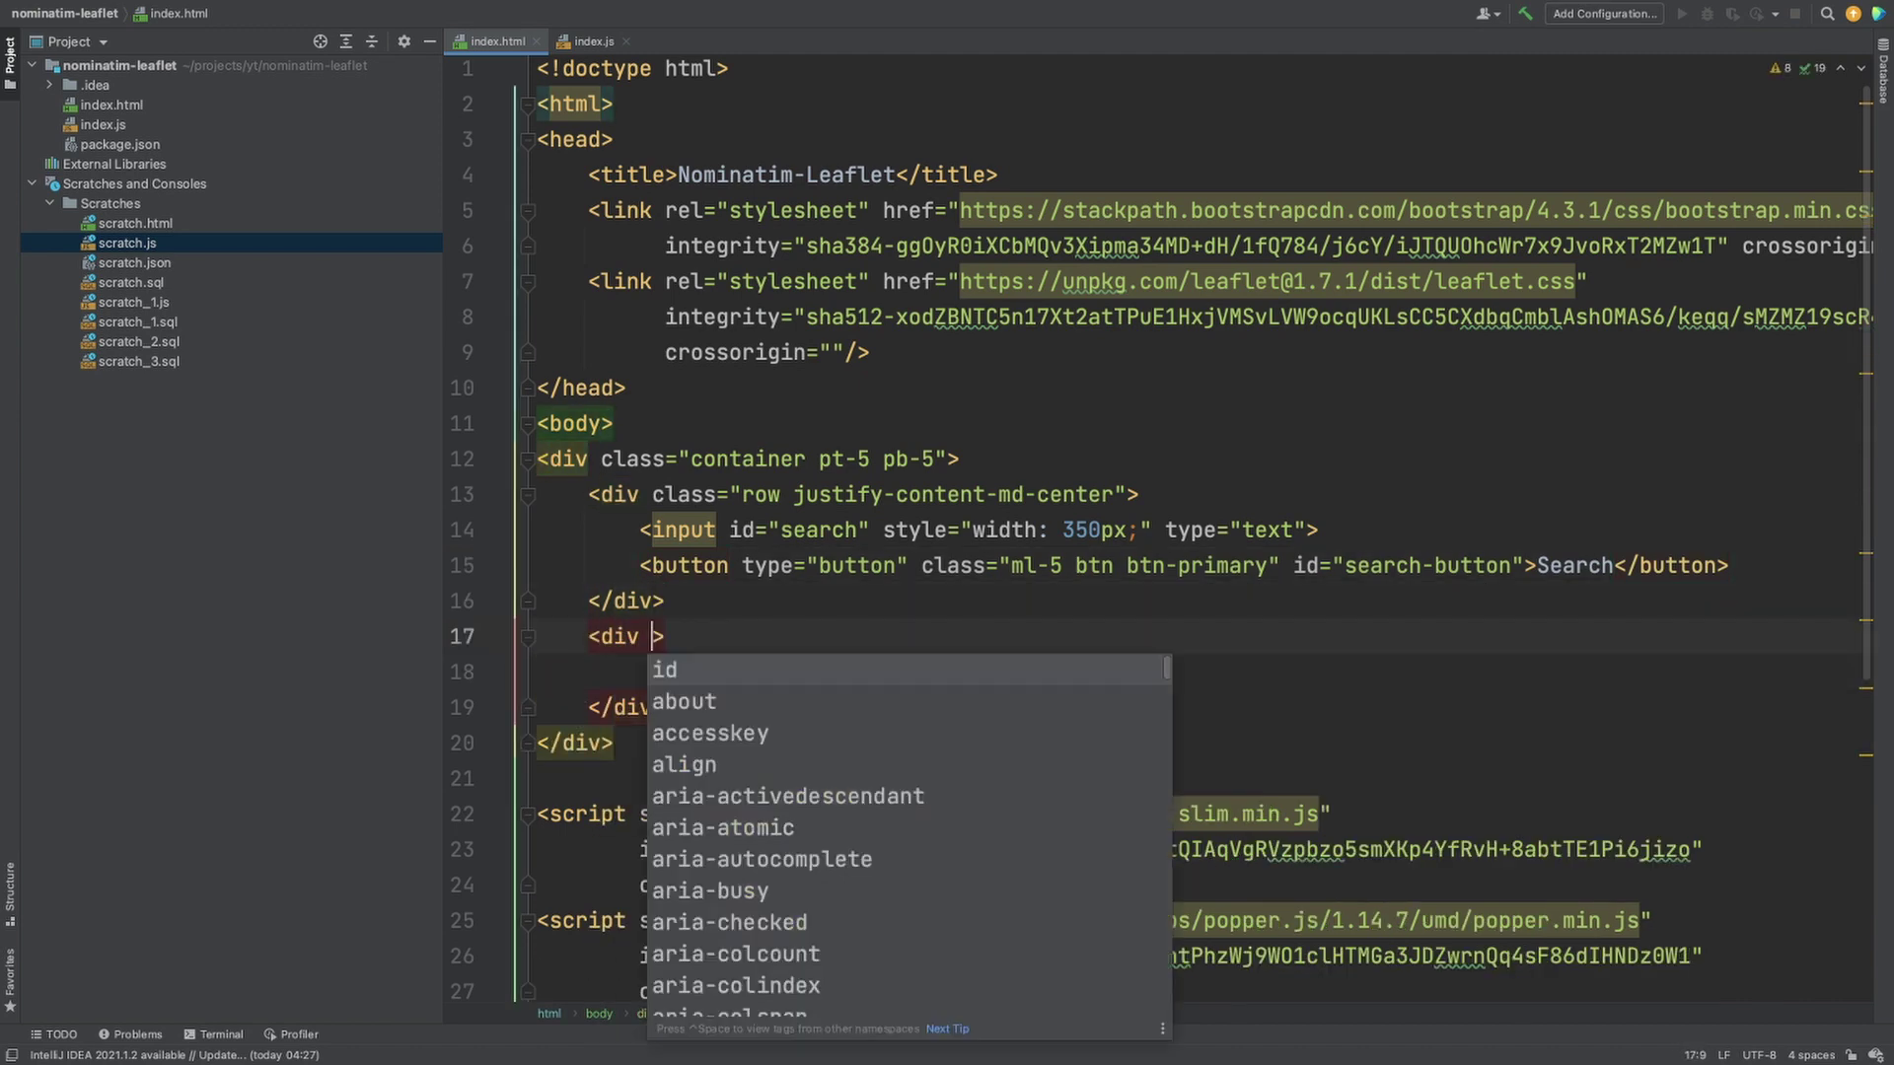
{"action": "type", "text": "class="}
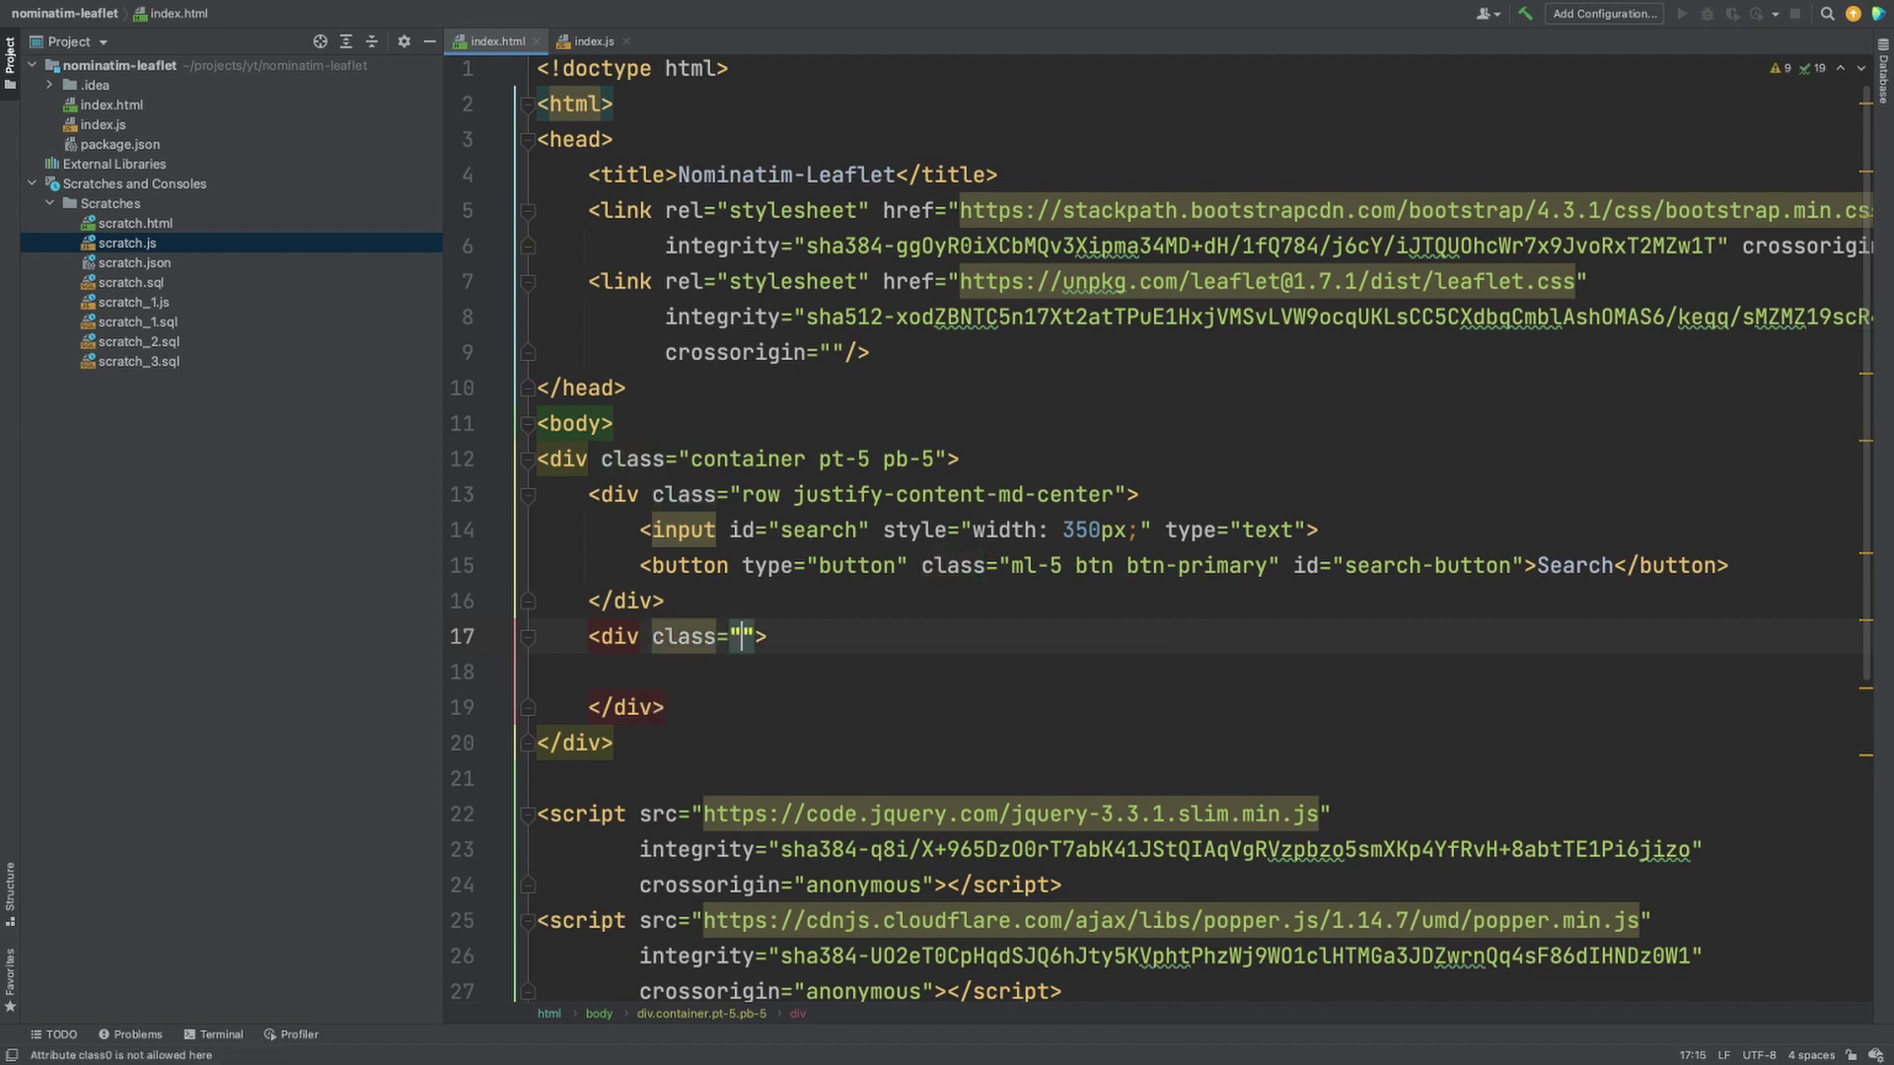
{"action": "type", "text": "row mt-5"}
{"action": "key", "text": "Down"}
{"action": "type", "text": "<ul>"}
{"action": "key", "text": "Left"}
{"action": "type", "text": "id"}
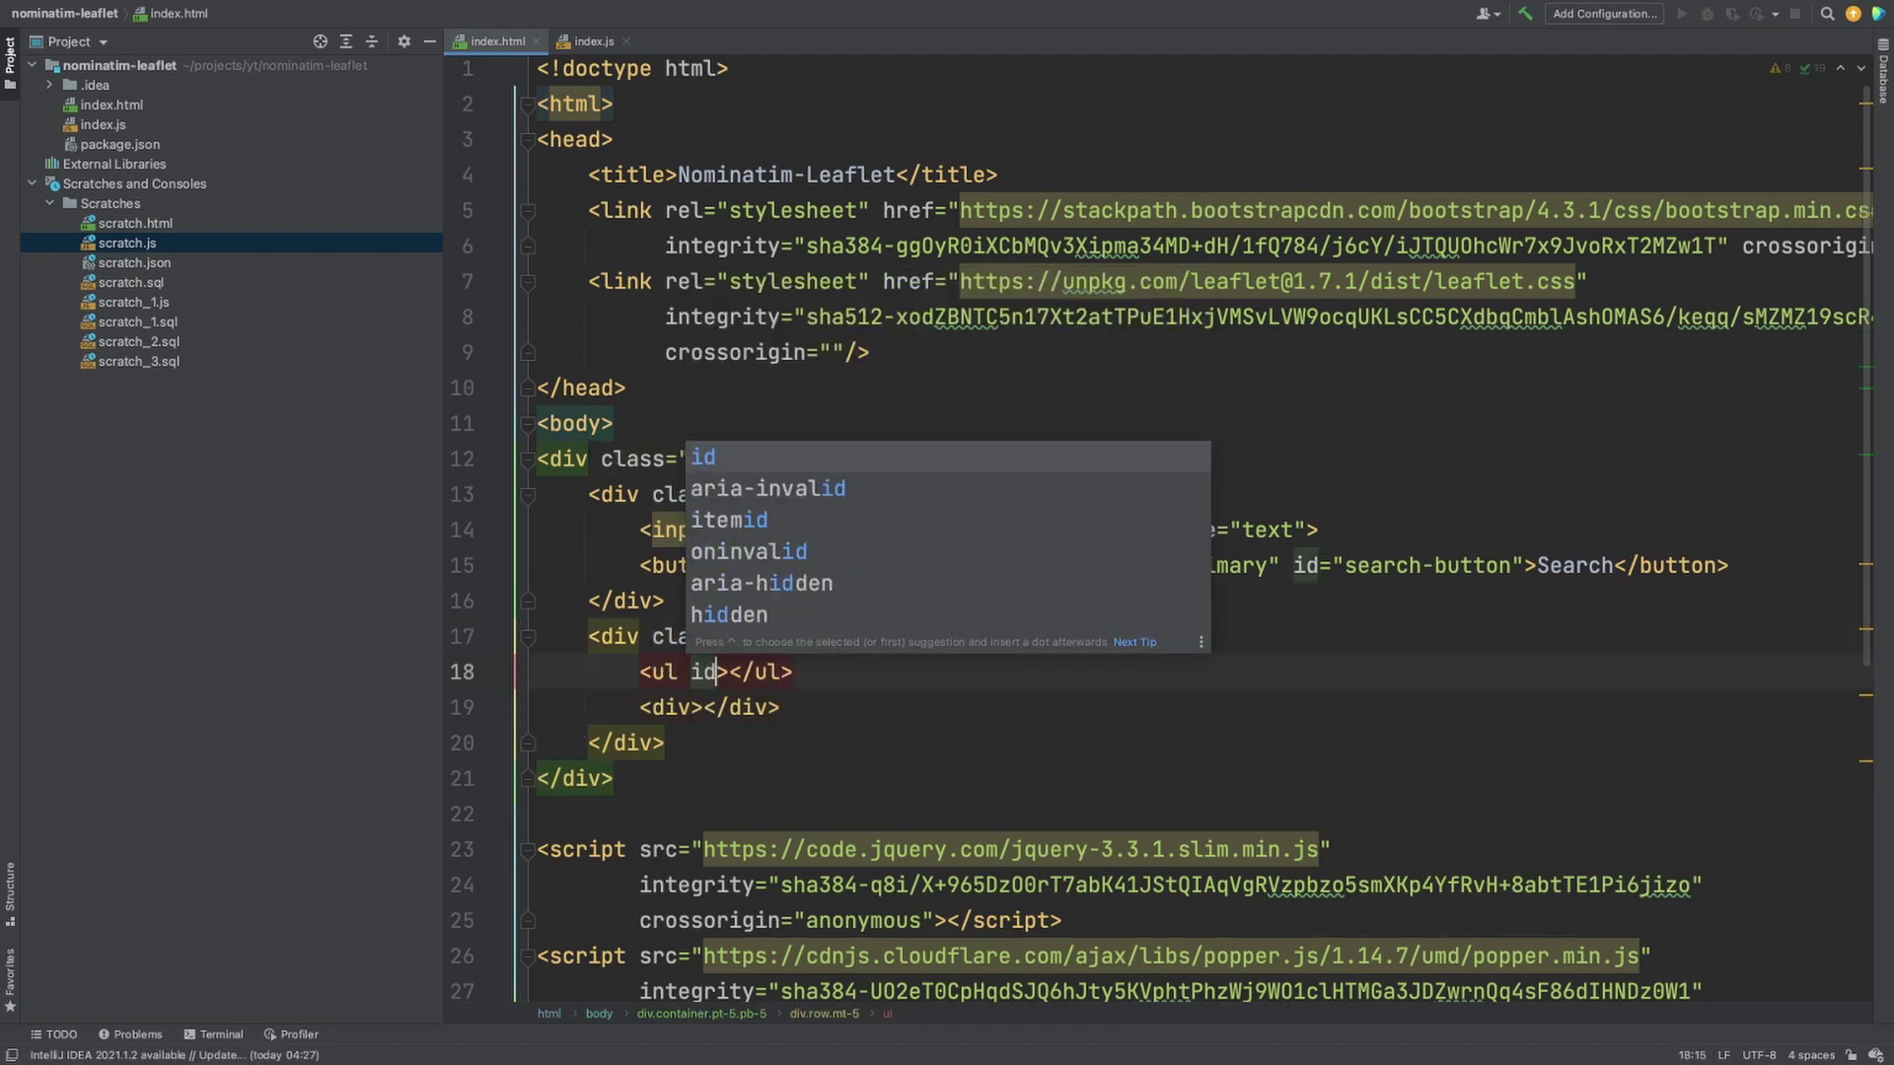
{"action": "key", "text": "Return"}
{"action": "type", "text": "result-list\""}
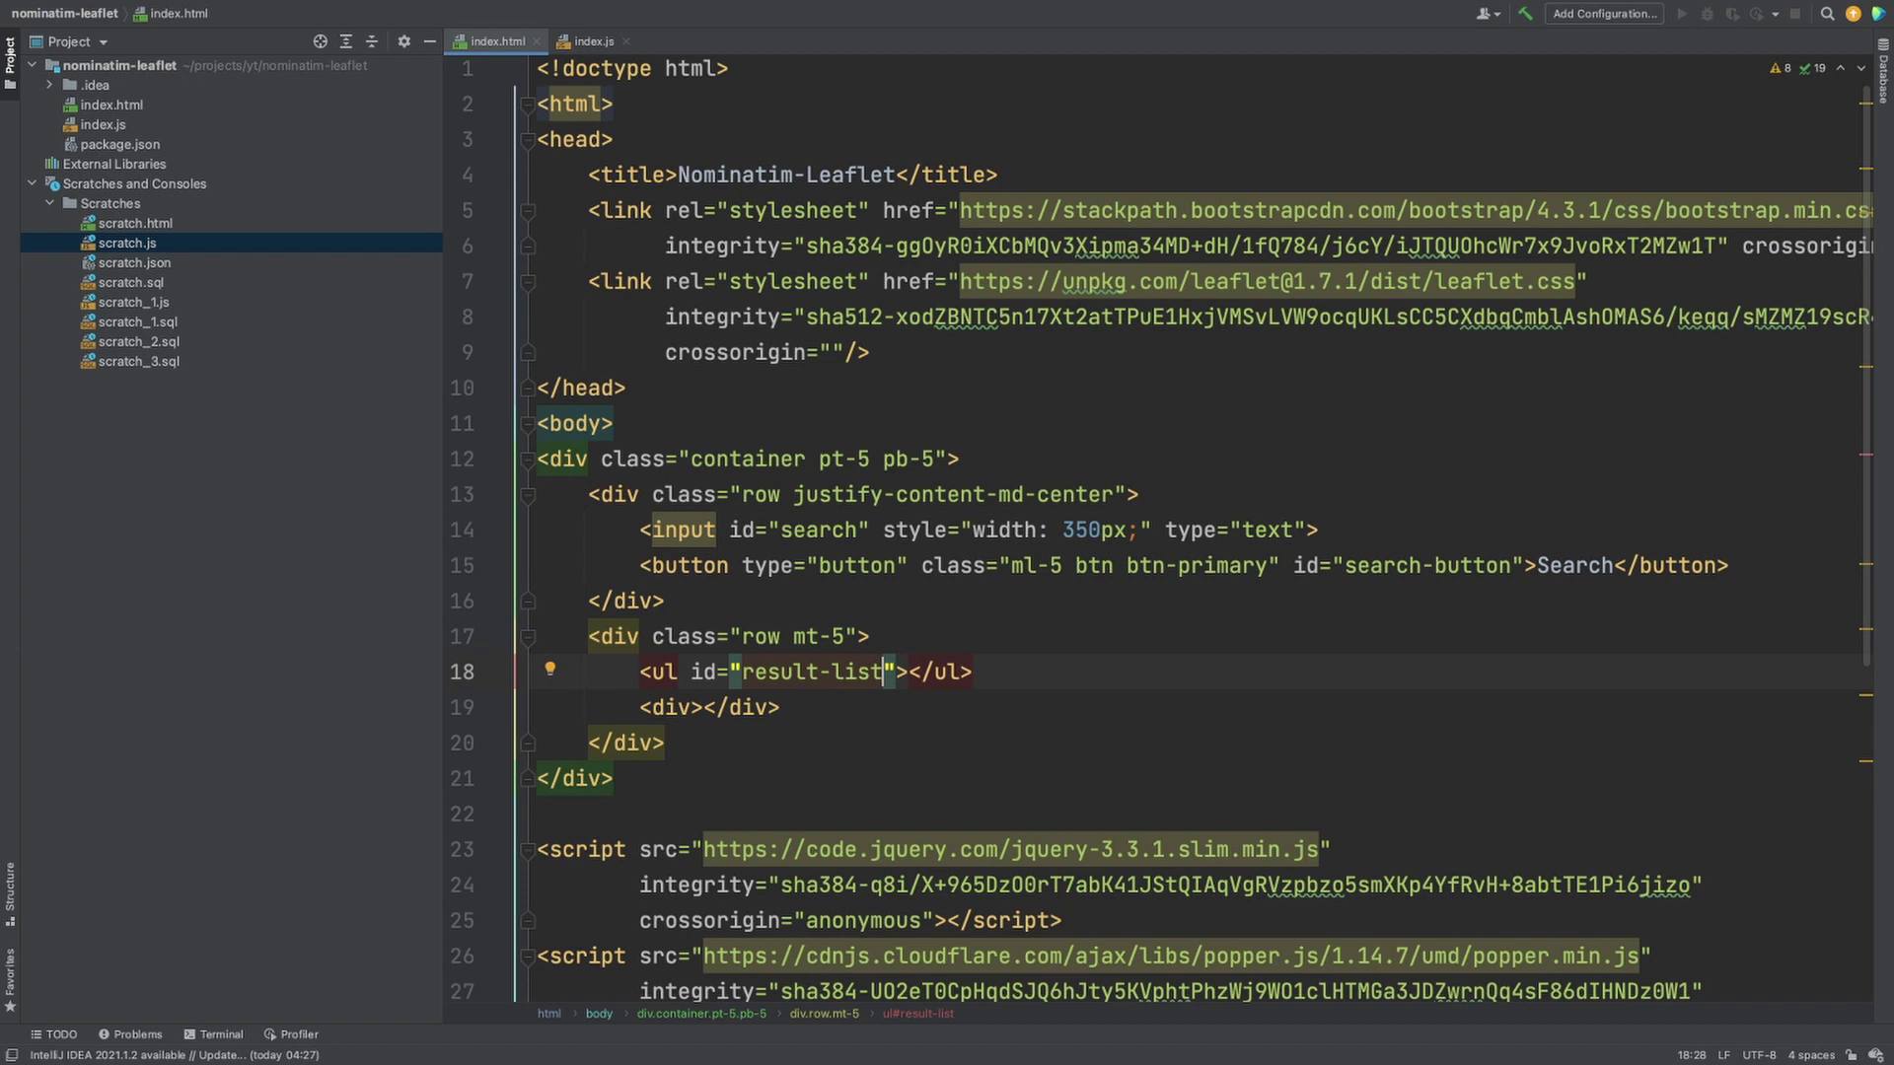
{"action": "type", "text": " c"}
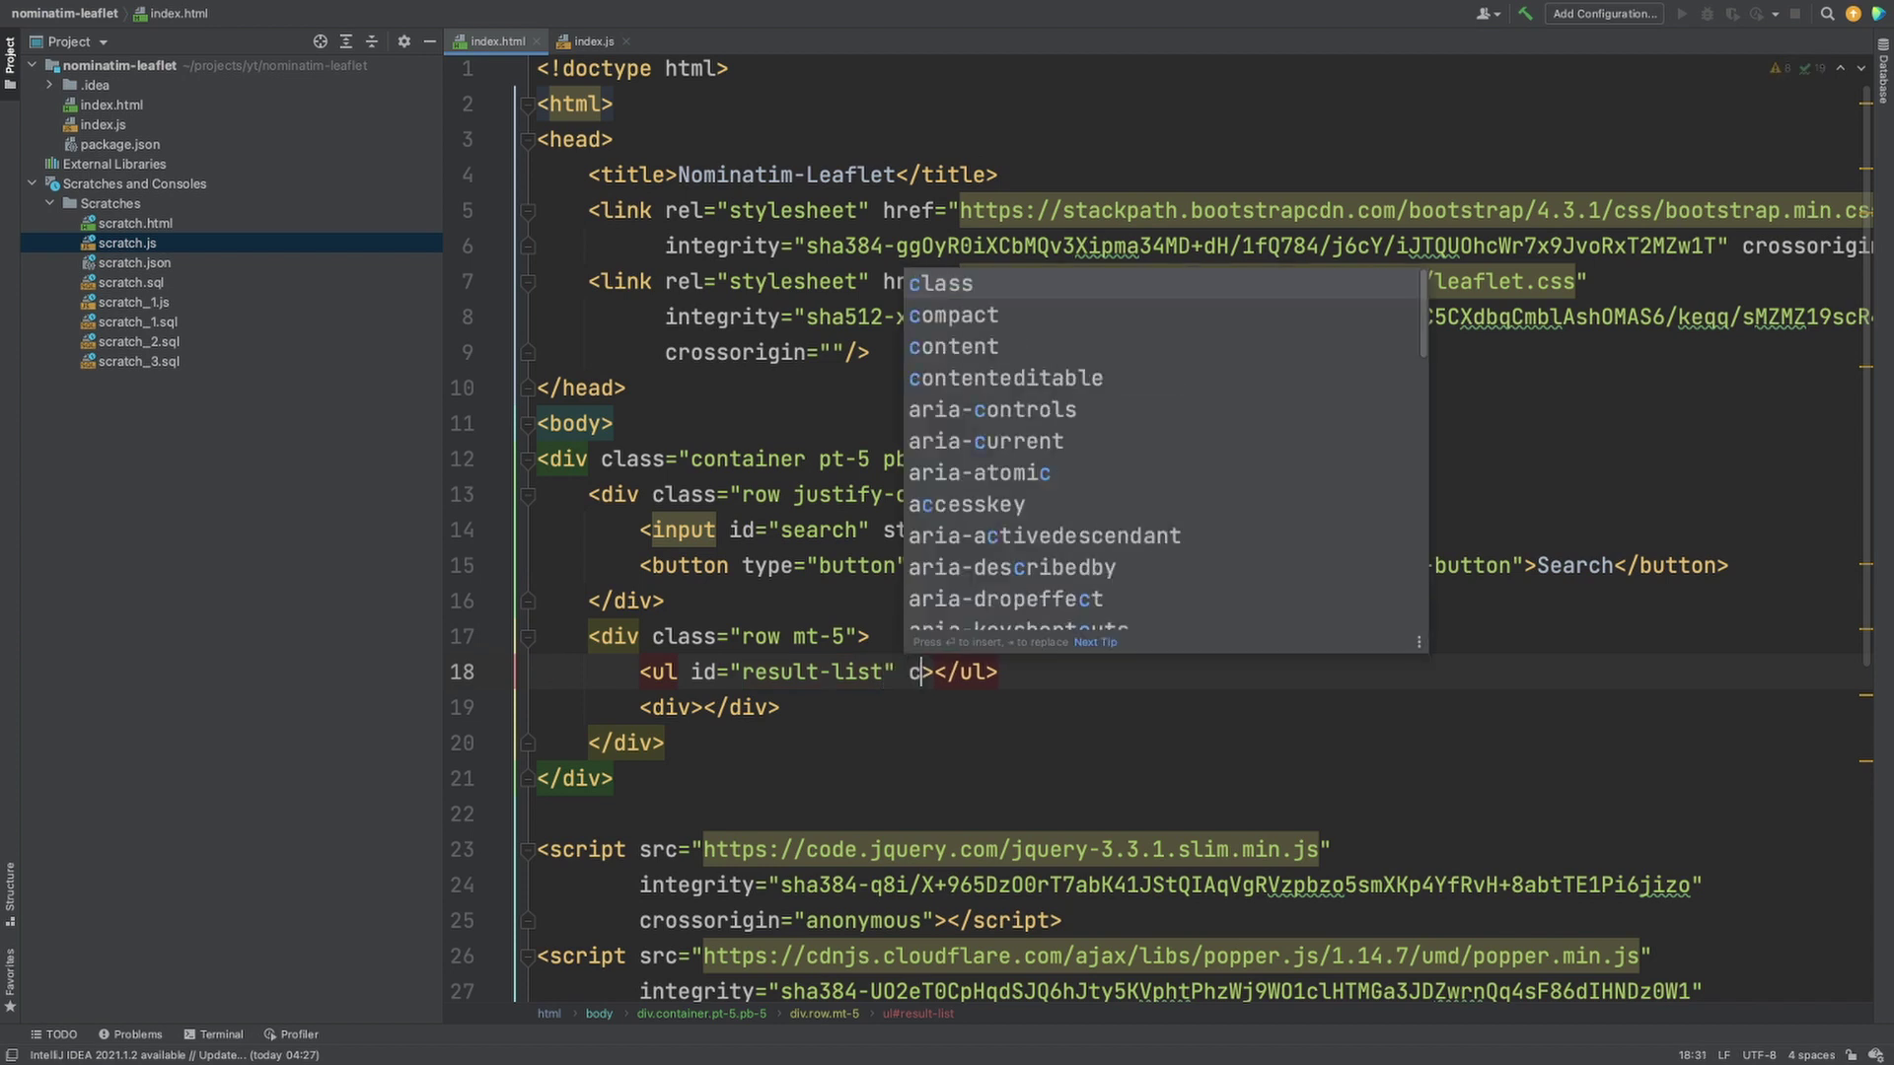
{"action": "type", "text": "las"}
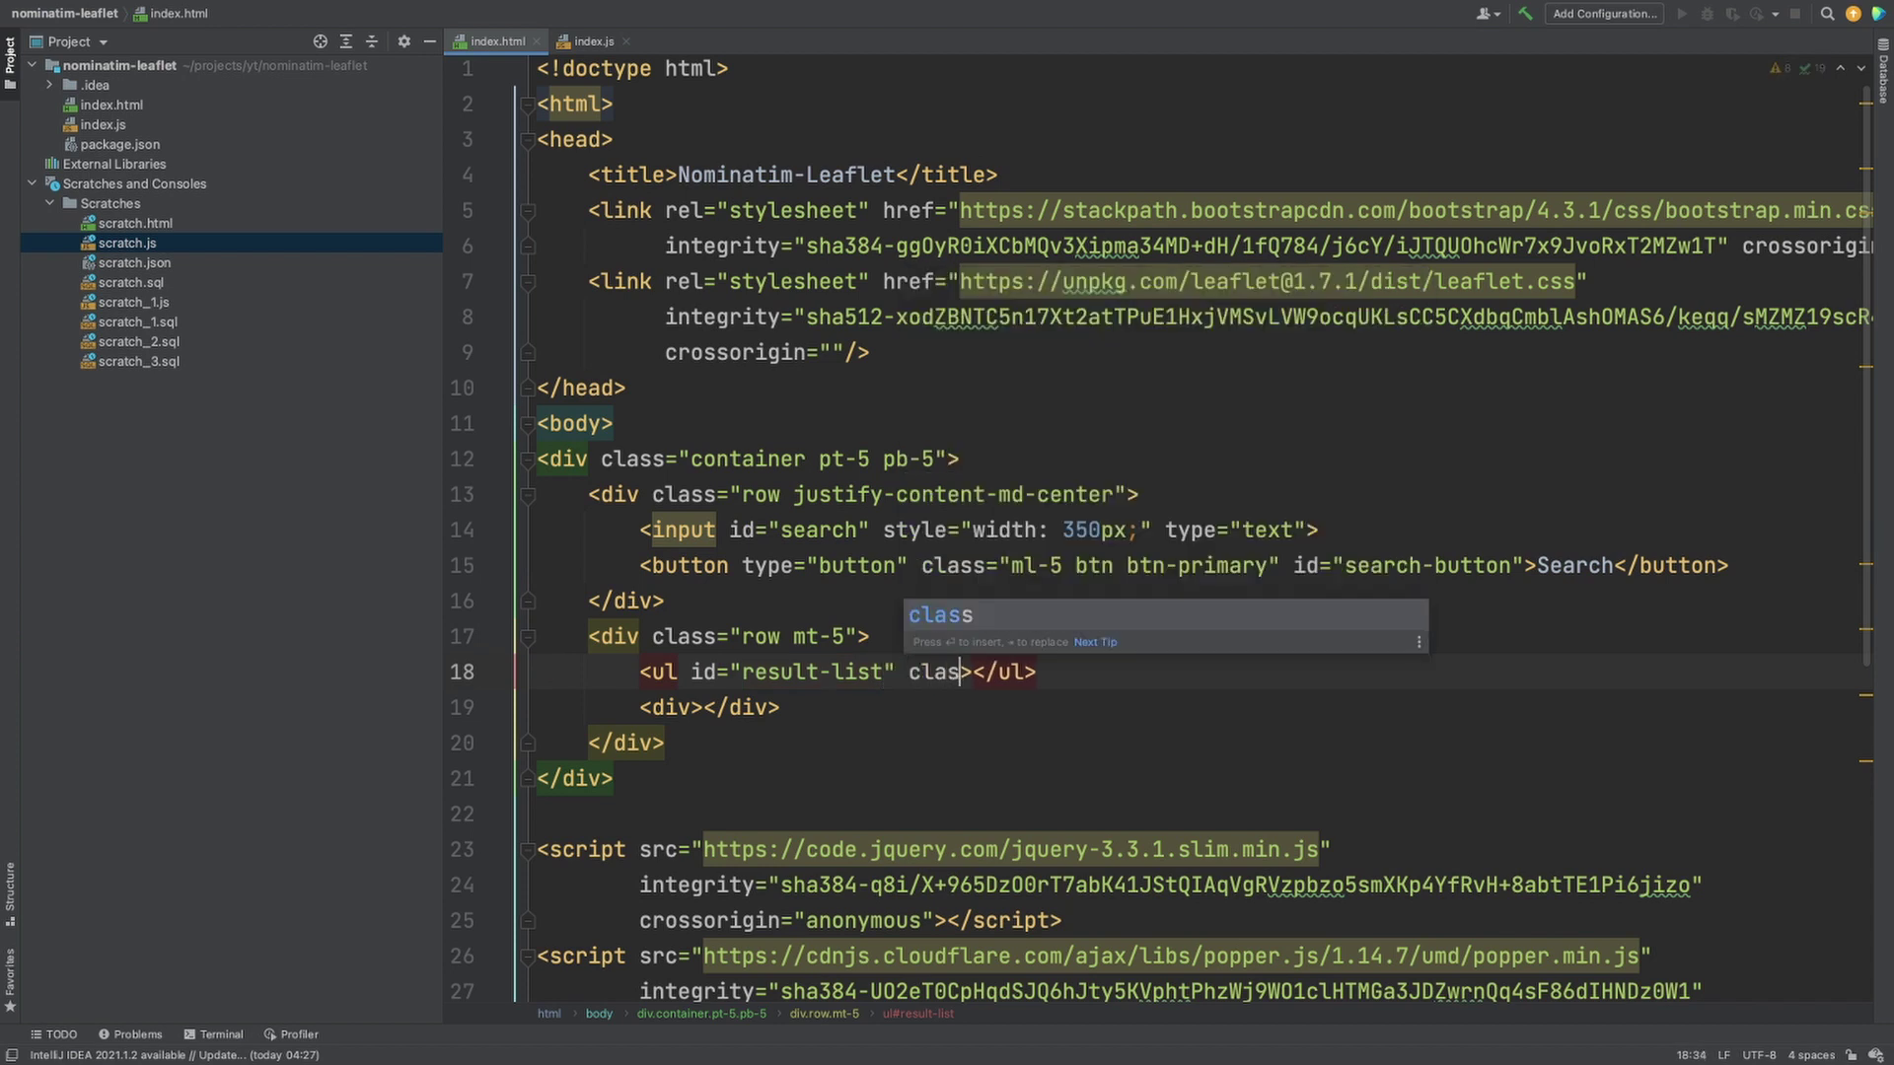
{"action": "type", "text": "s=\"col-4 list-group"}
{"action": "key", "text": "Return"}
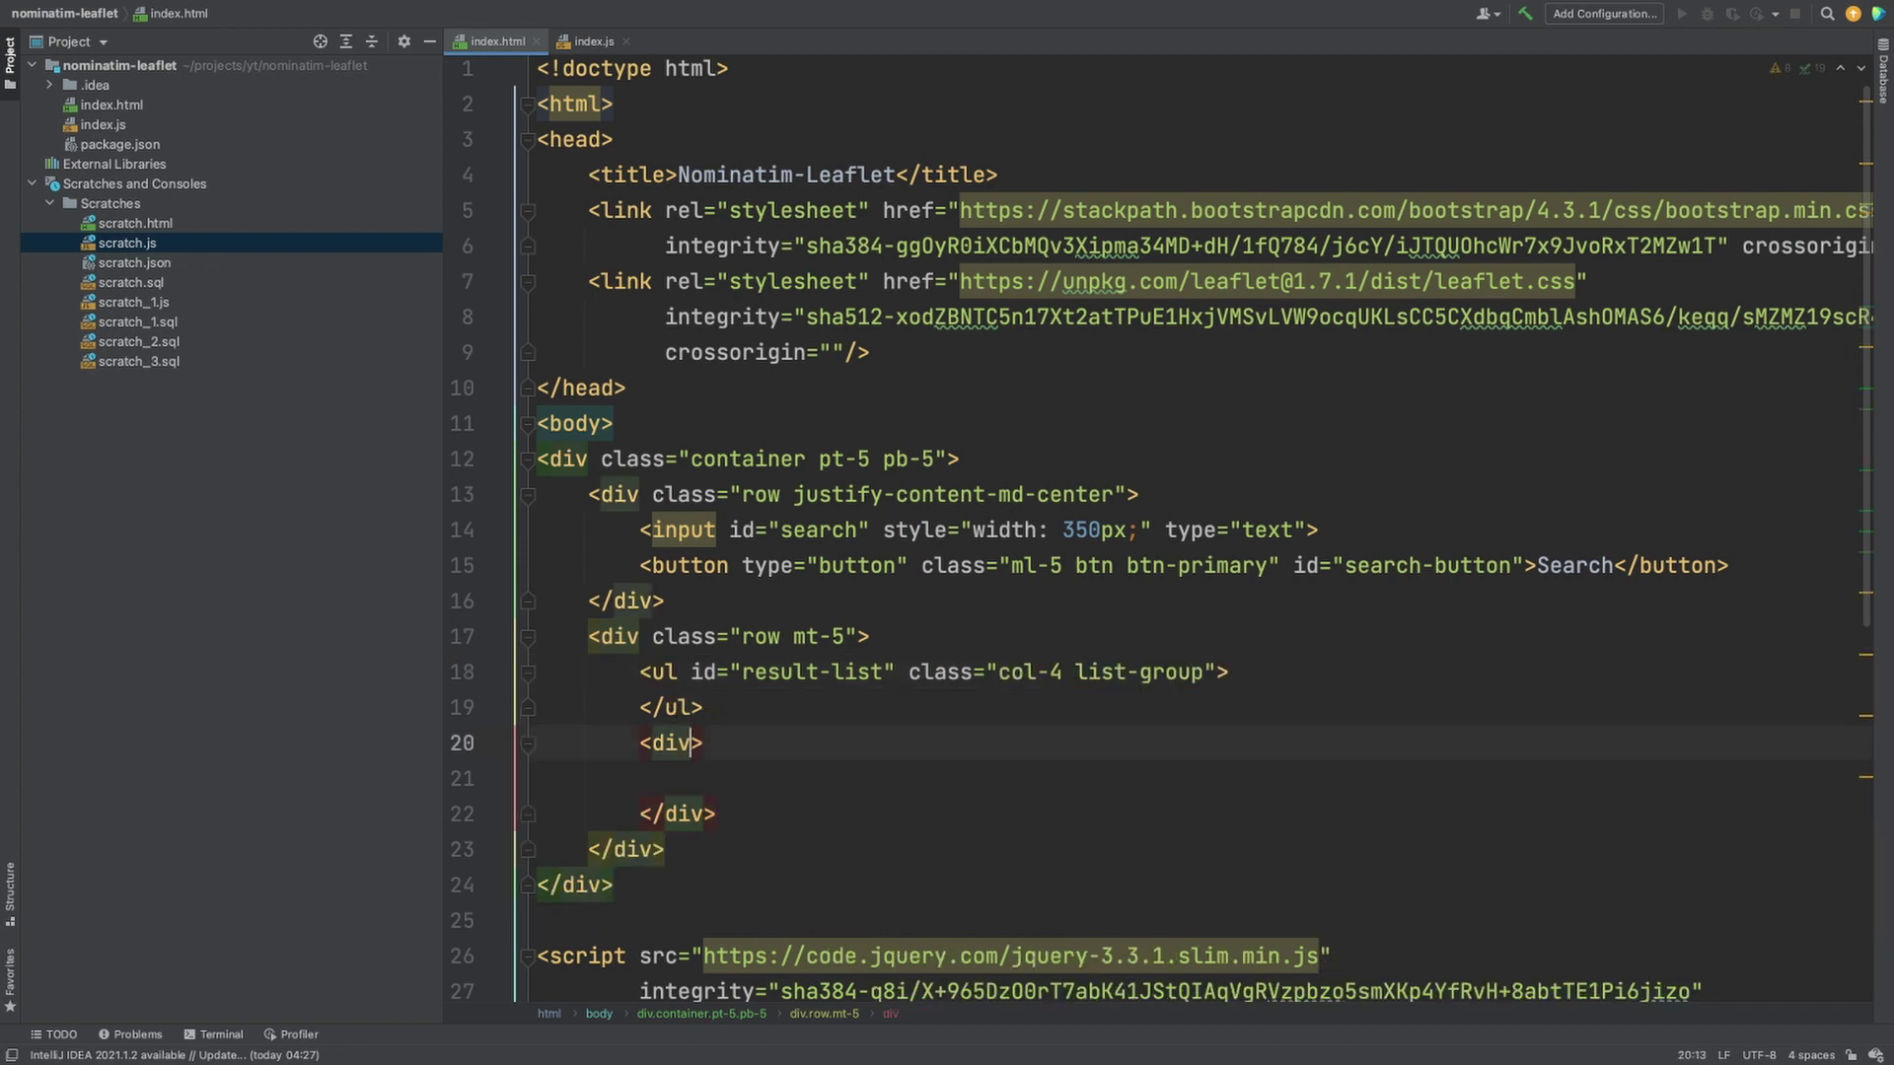
{"action": "type", "text": "c"}
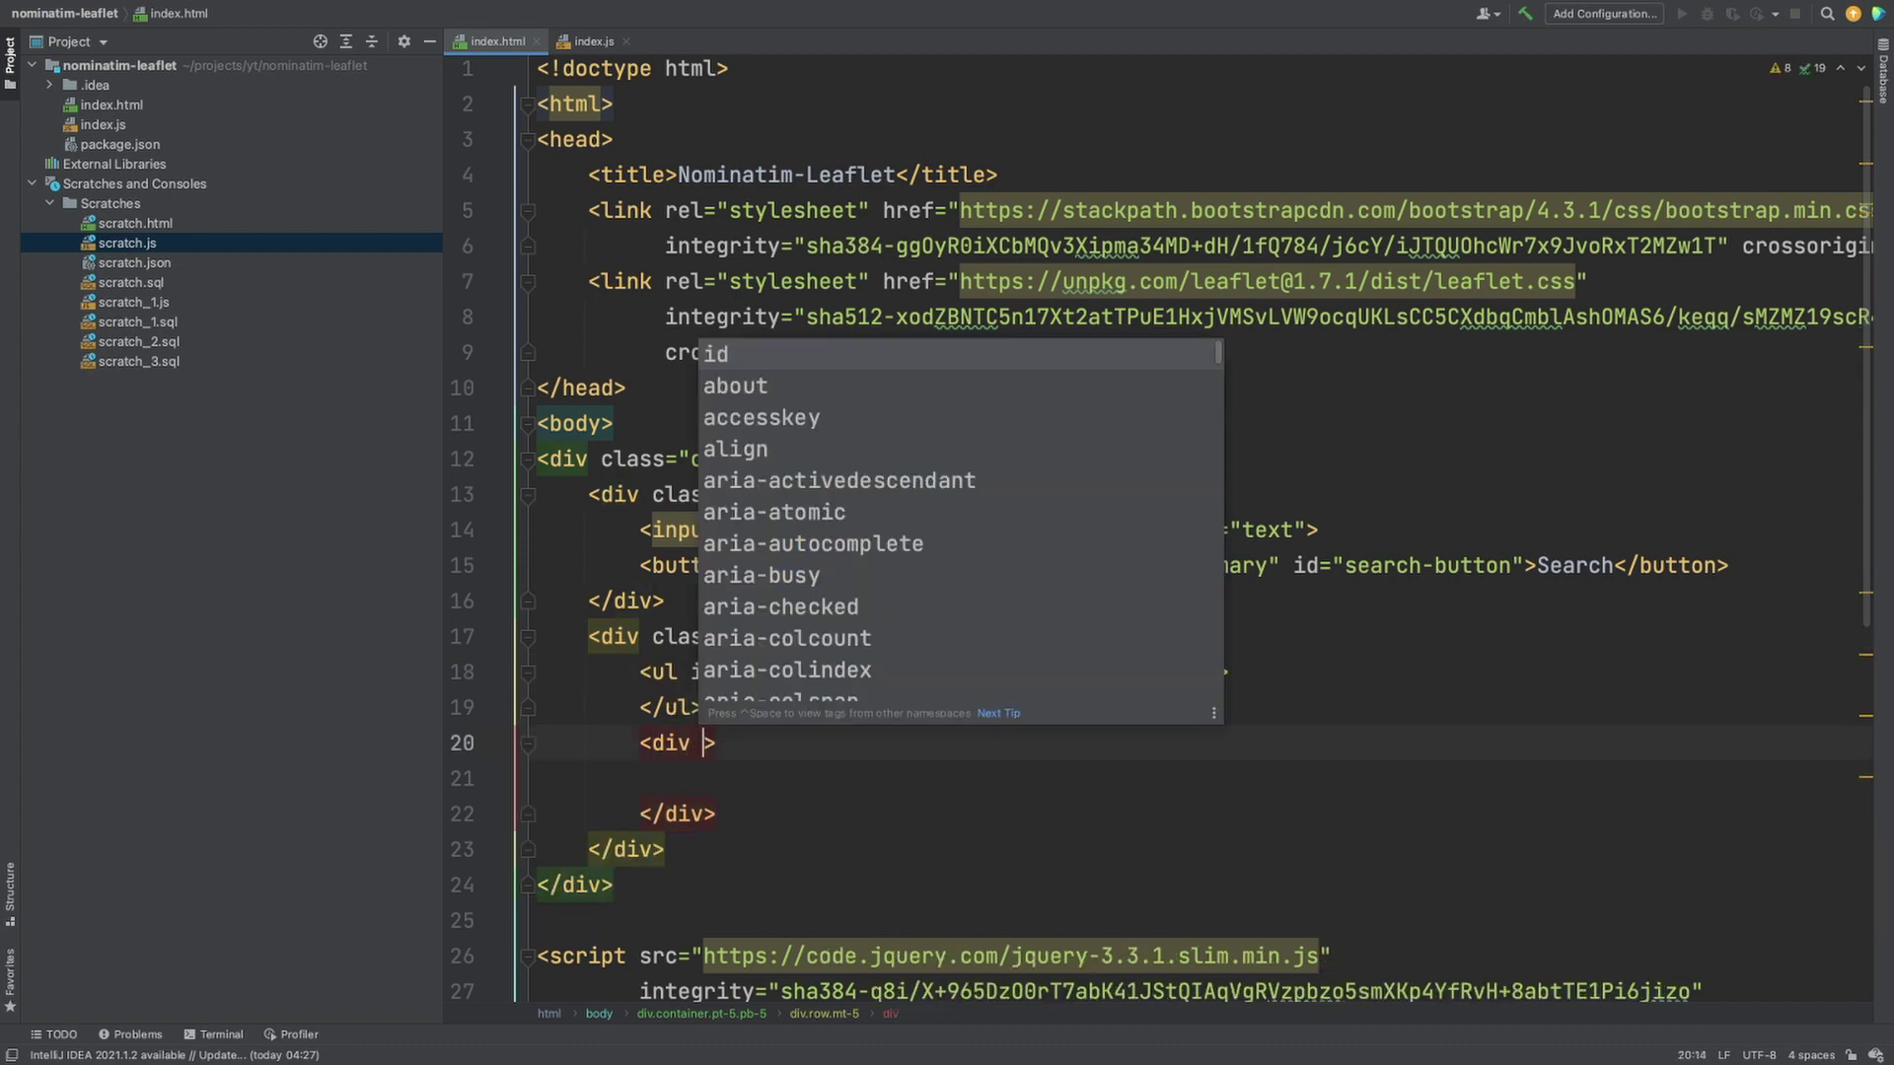
{"action": "type", "text": "lass"}
Add a col-8 div containing <div id="map-container" style="height: 75vh">
{"action": "key", "text": "Return"}
{"action": "type", "text": "col-8"}
{"action": "key", "text": "Down"}
{"action": "type", "text": "<div"}
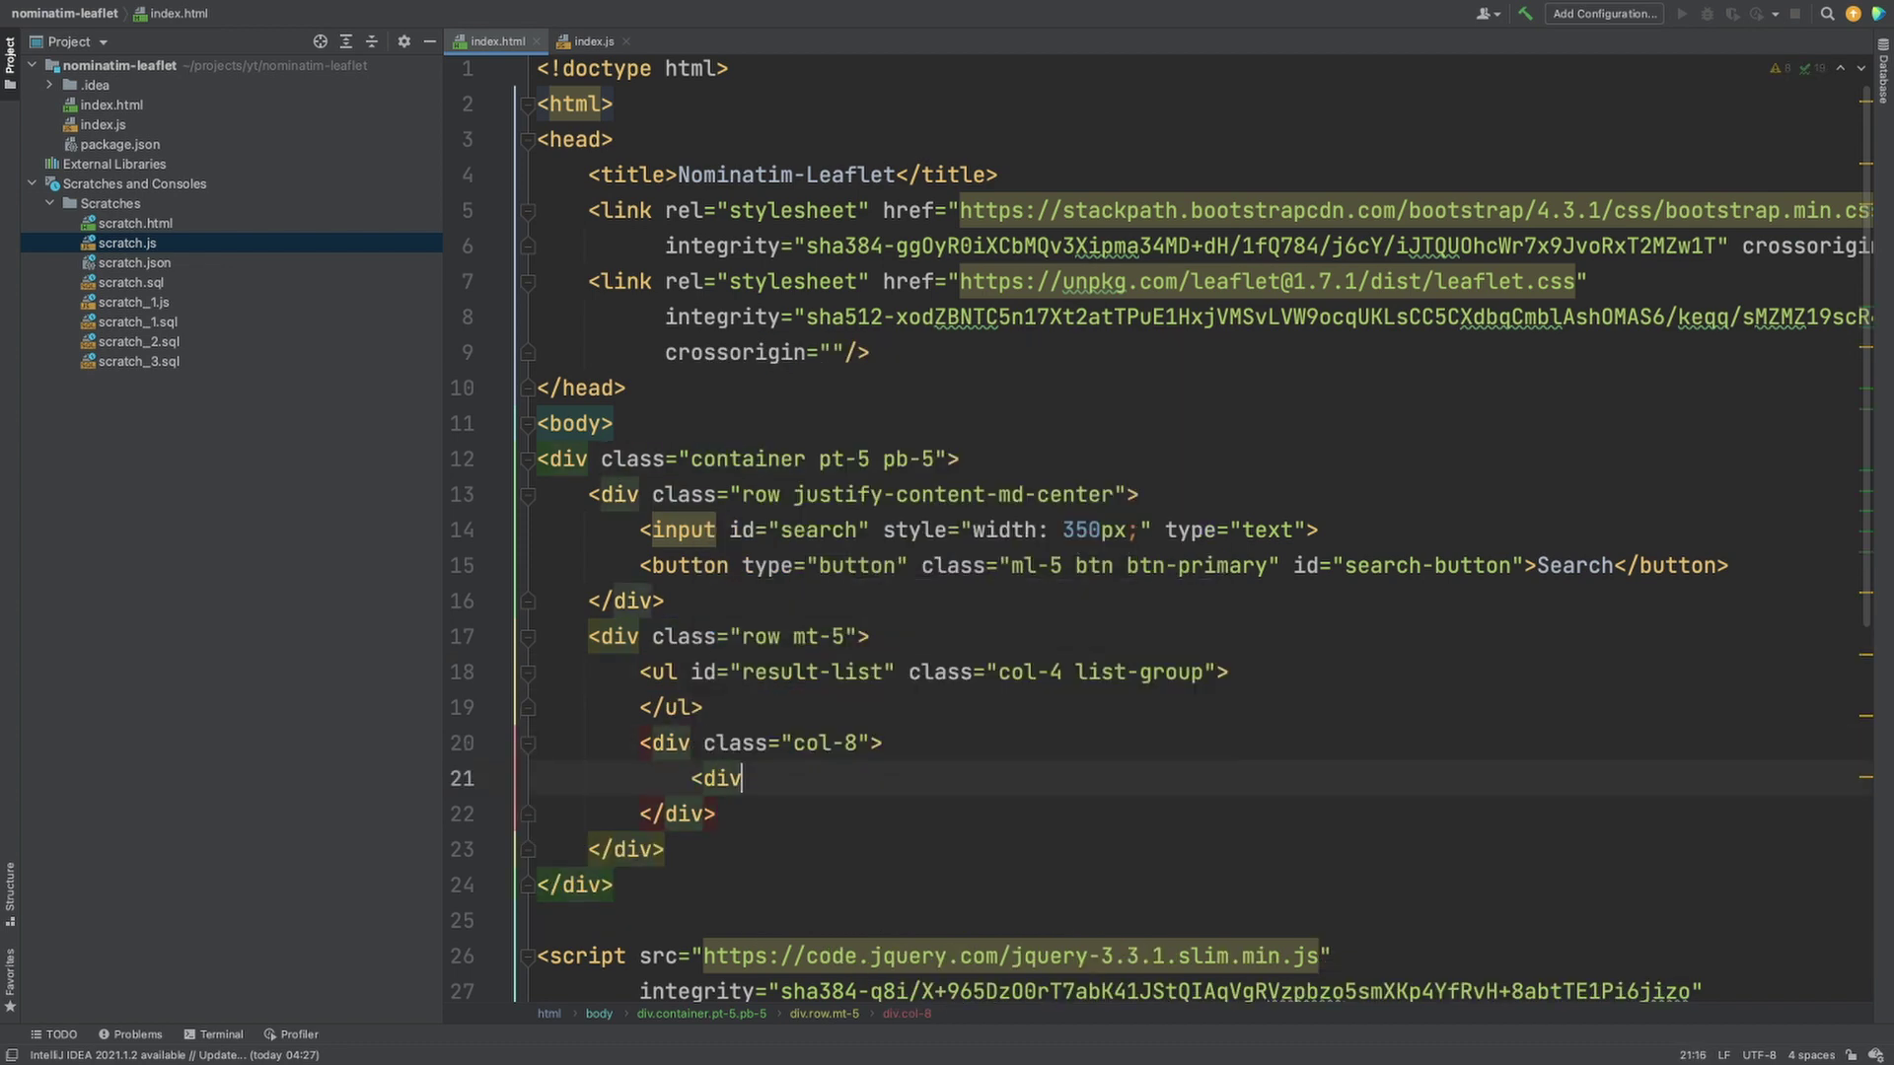
{"action": "type", "text": " id"}
{"action": "key", "text": "Return"}
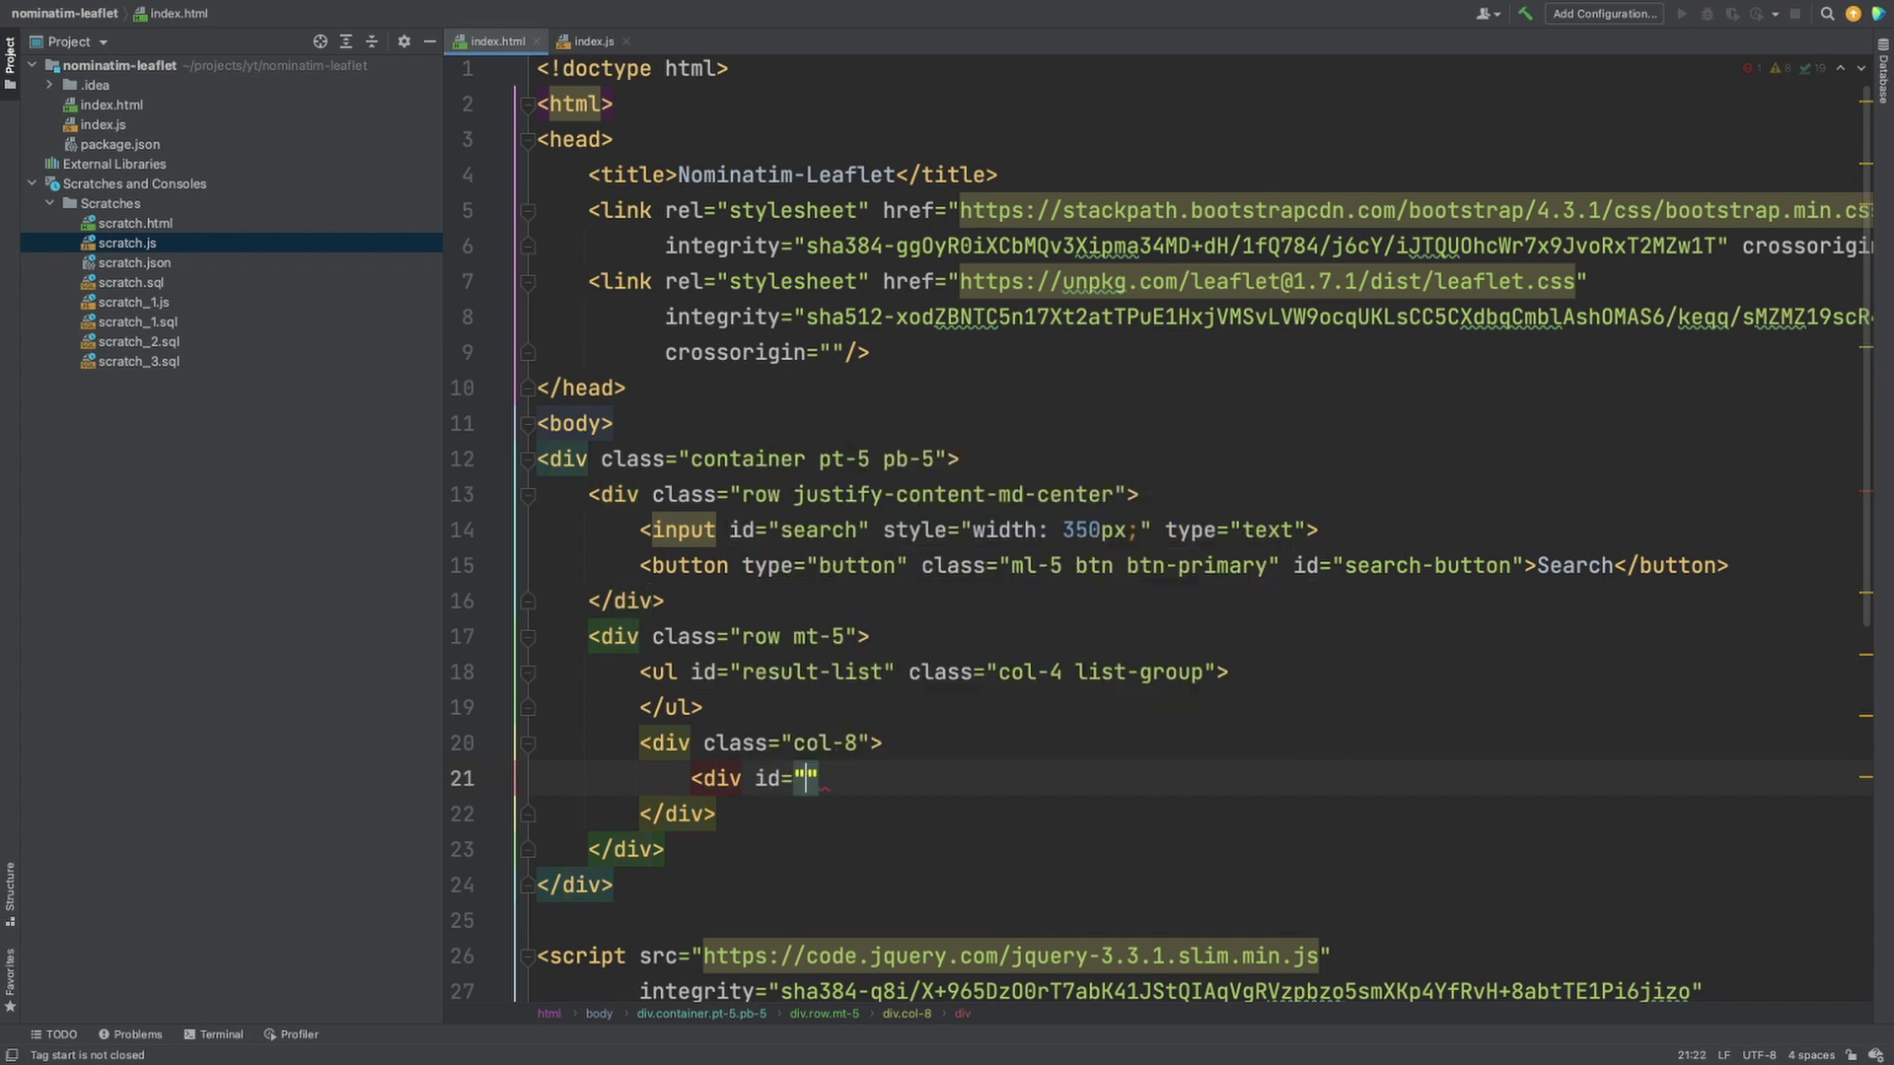
{"action": "type", "text": "map-container\""}
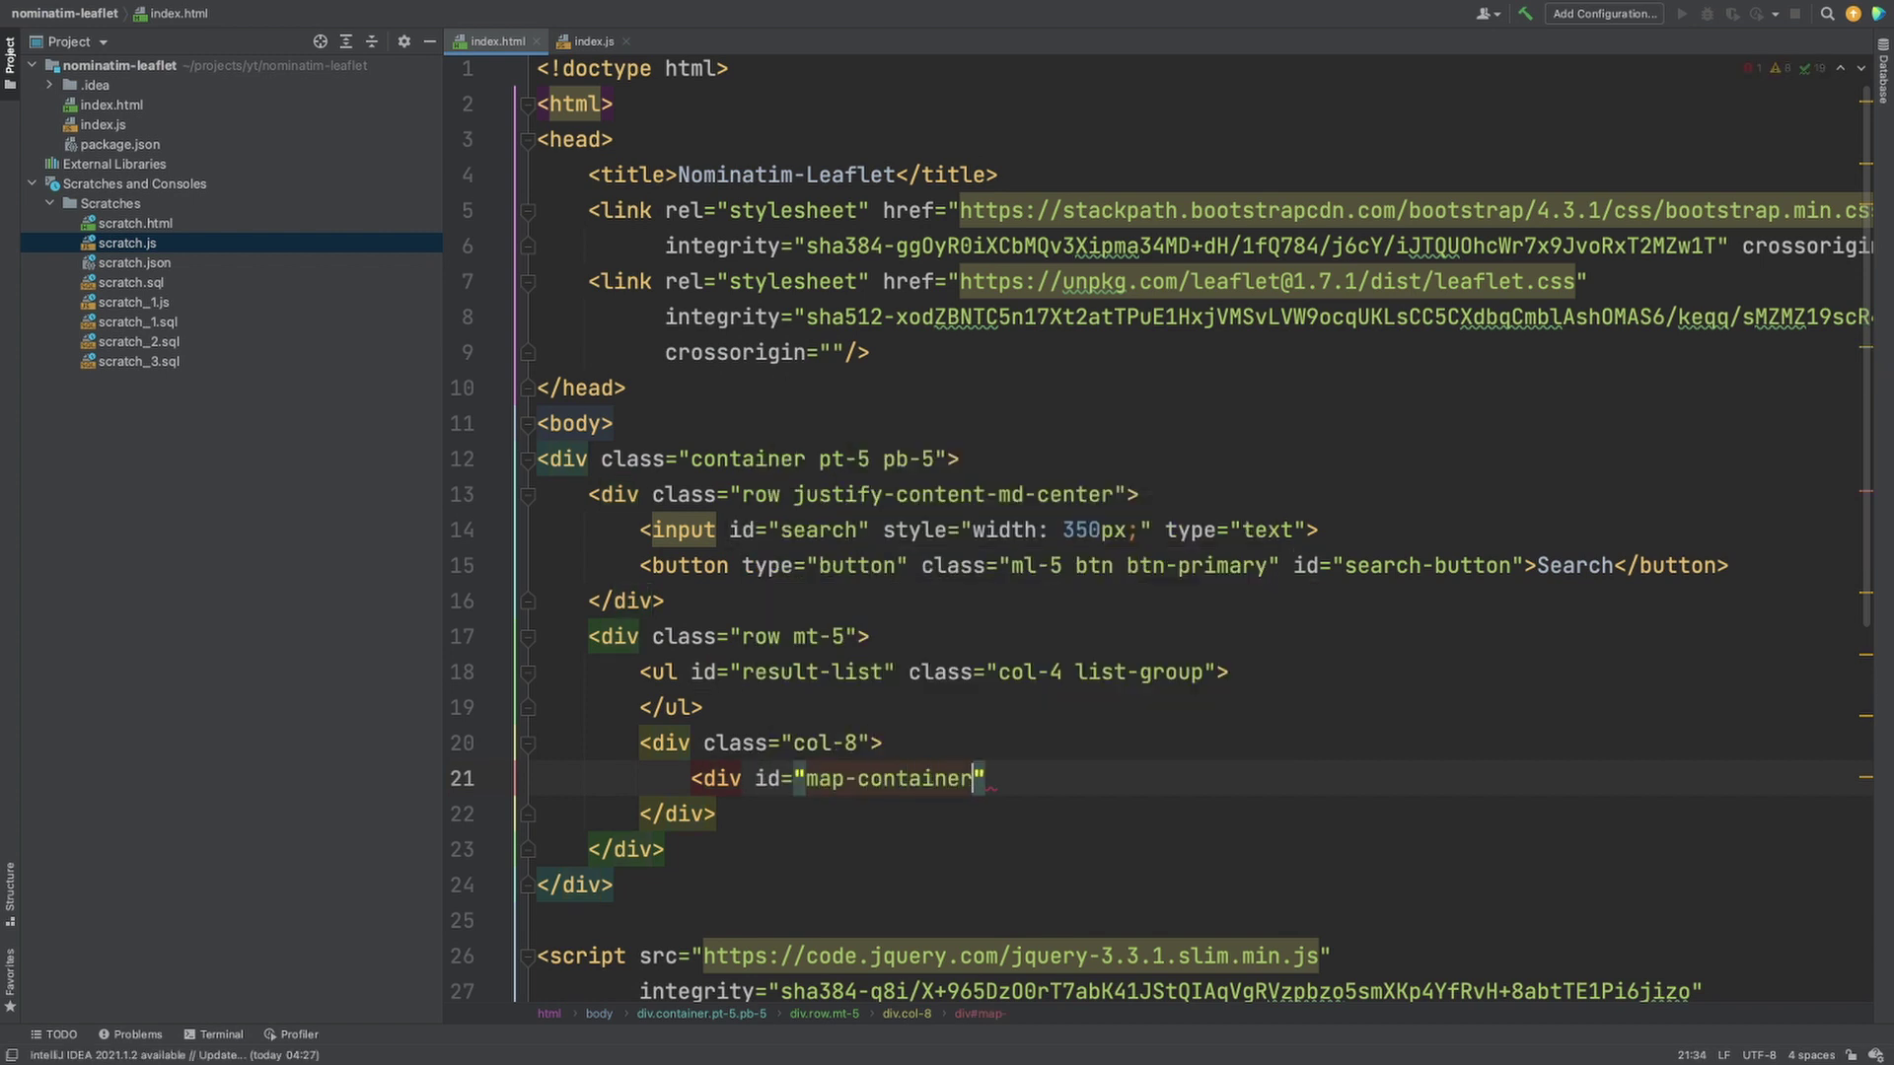
{"action": "type", "text": " style=\""}
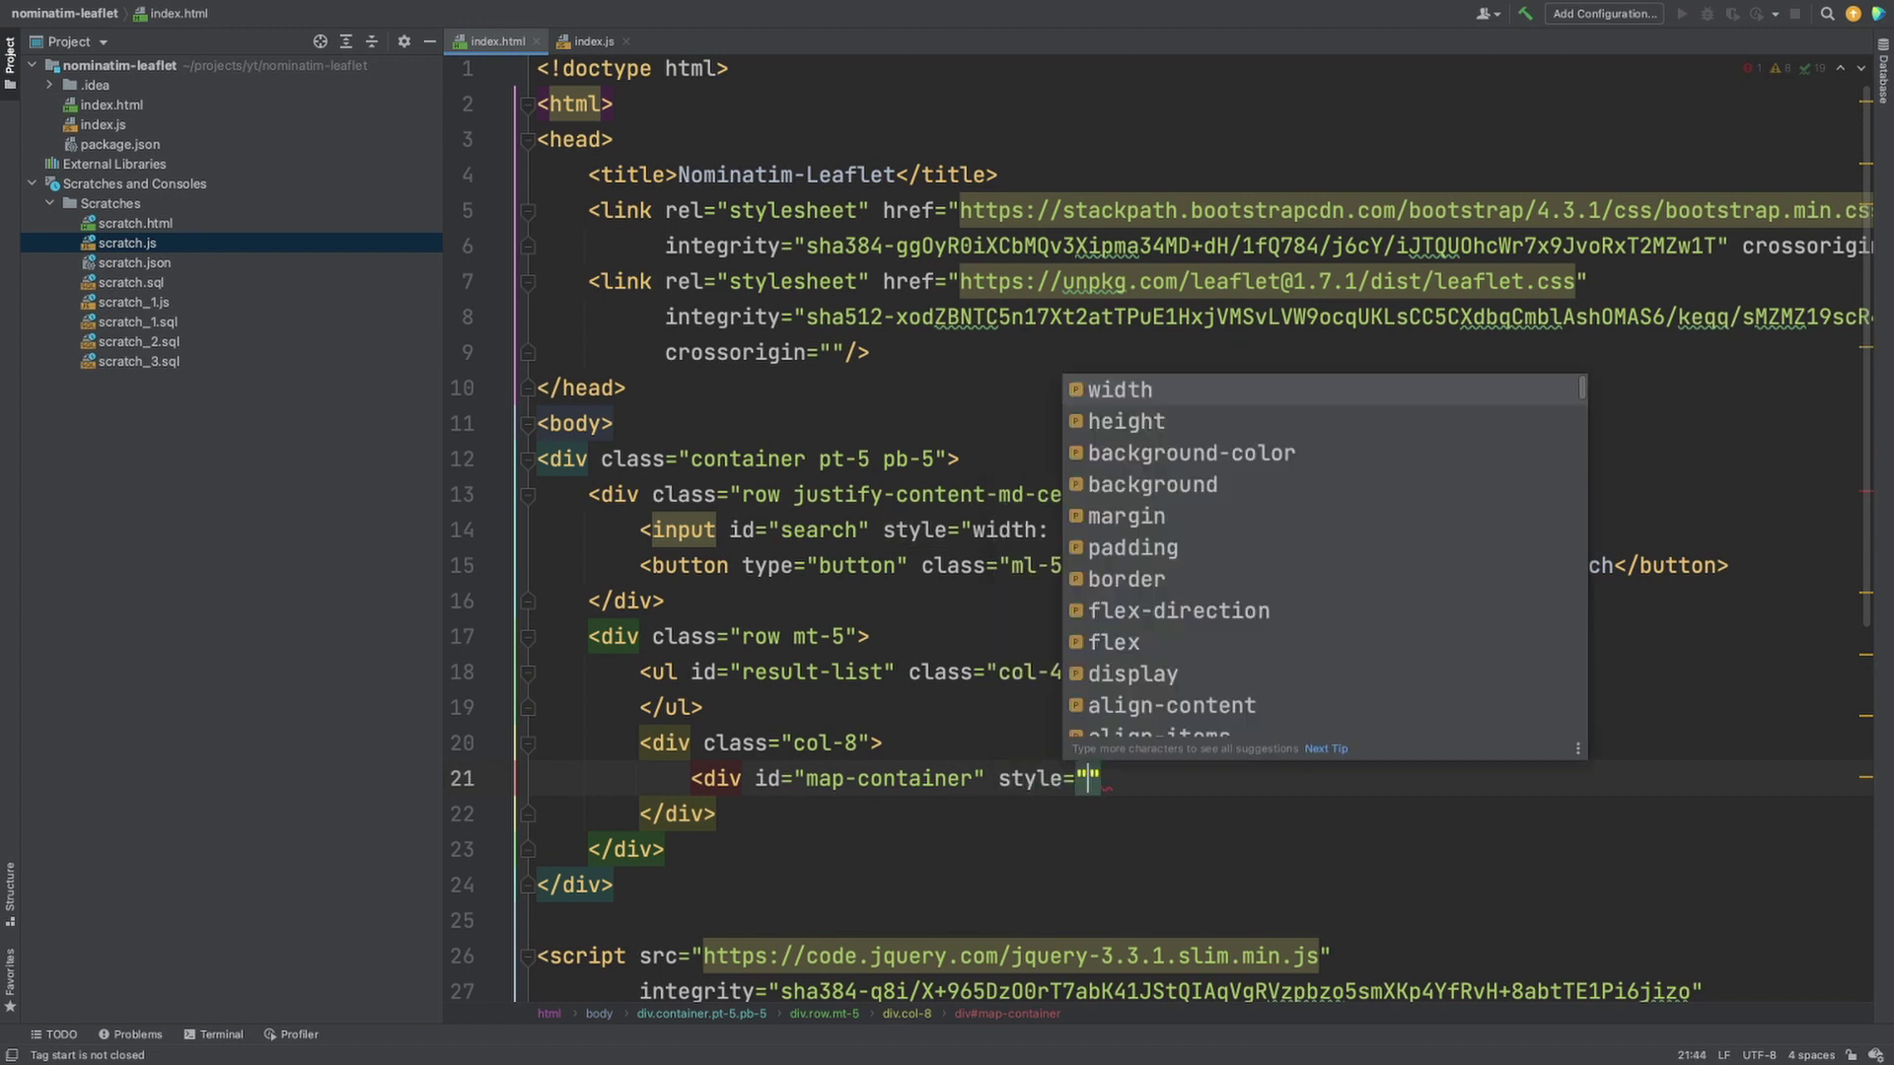
{"action": "type", "text": "height: "}
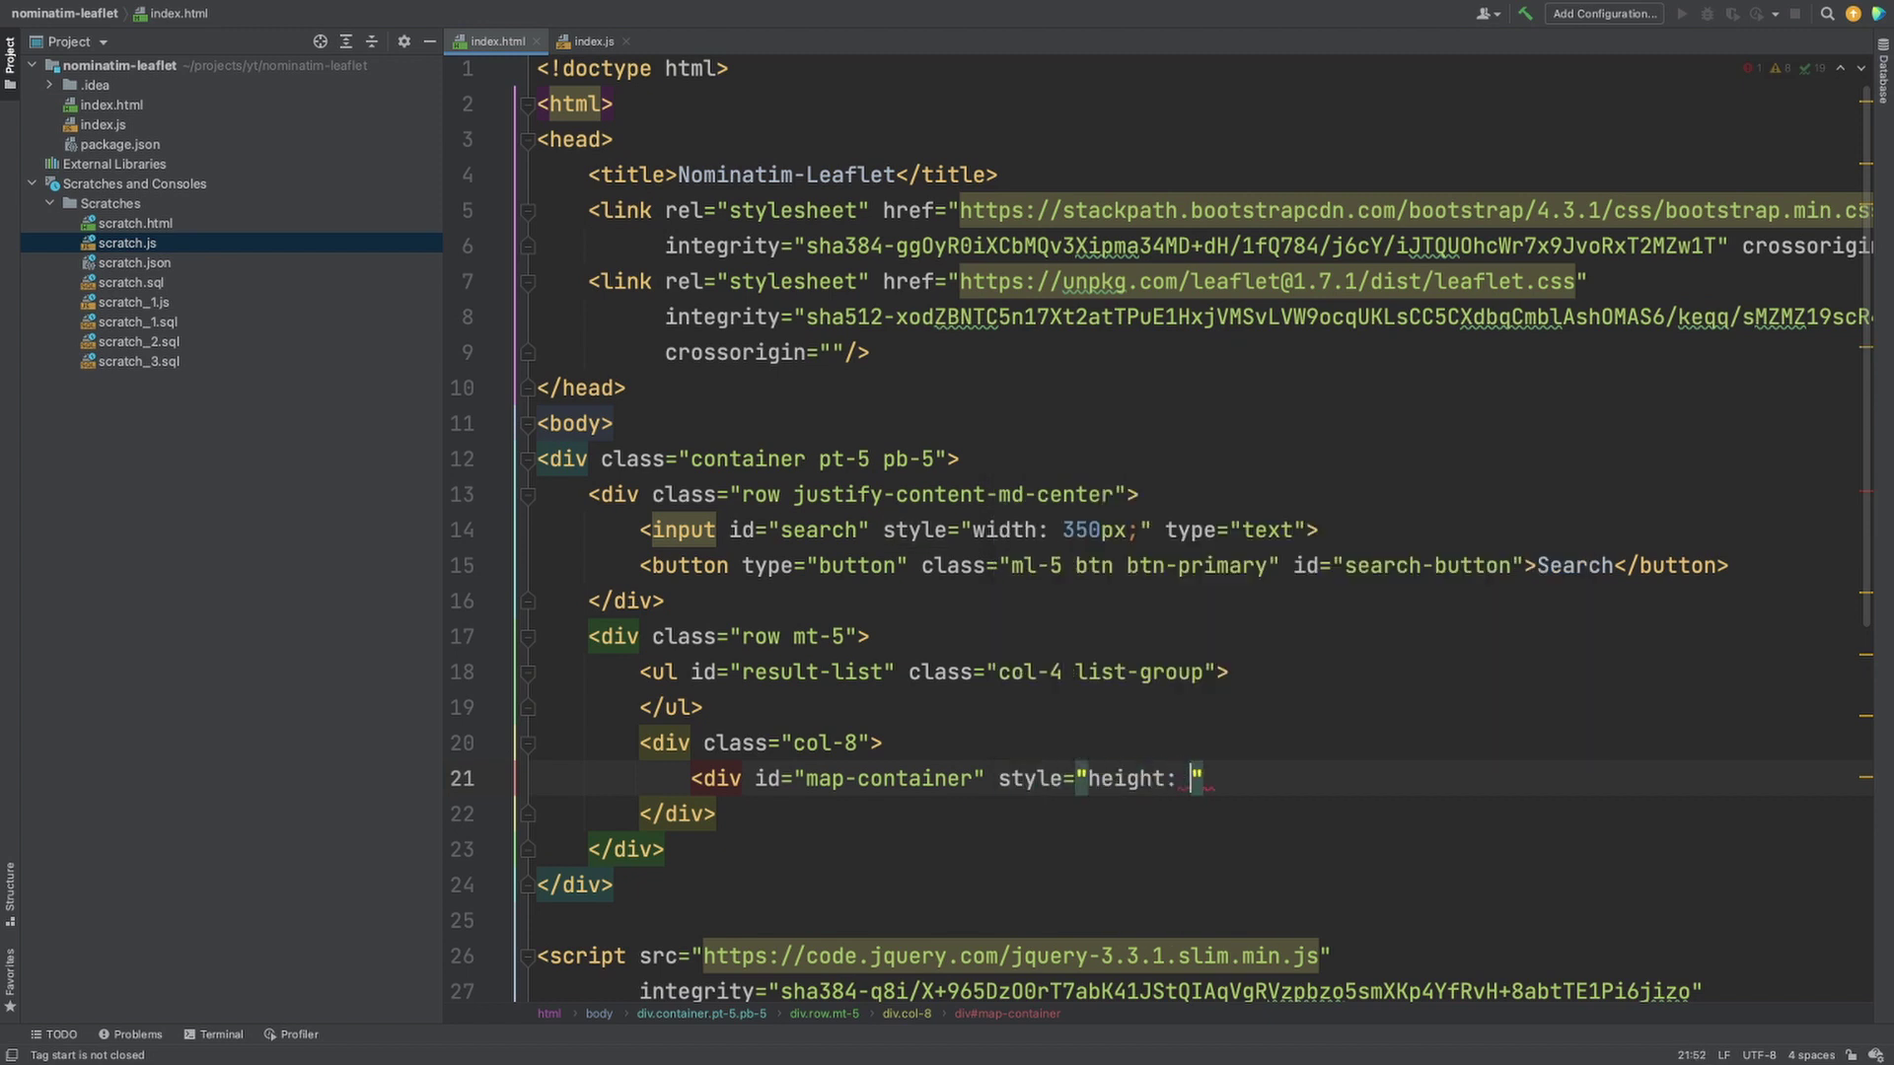
{"action": "type", "text": "75"}
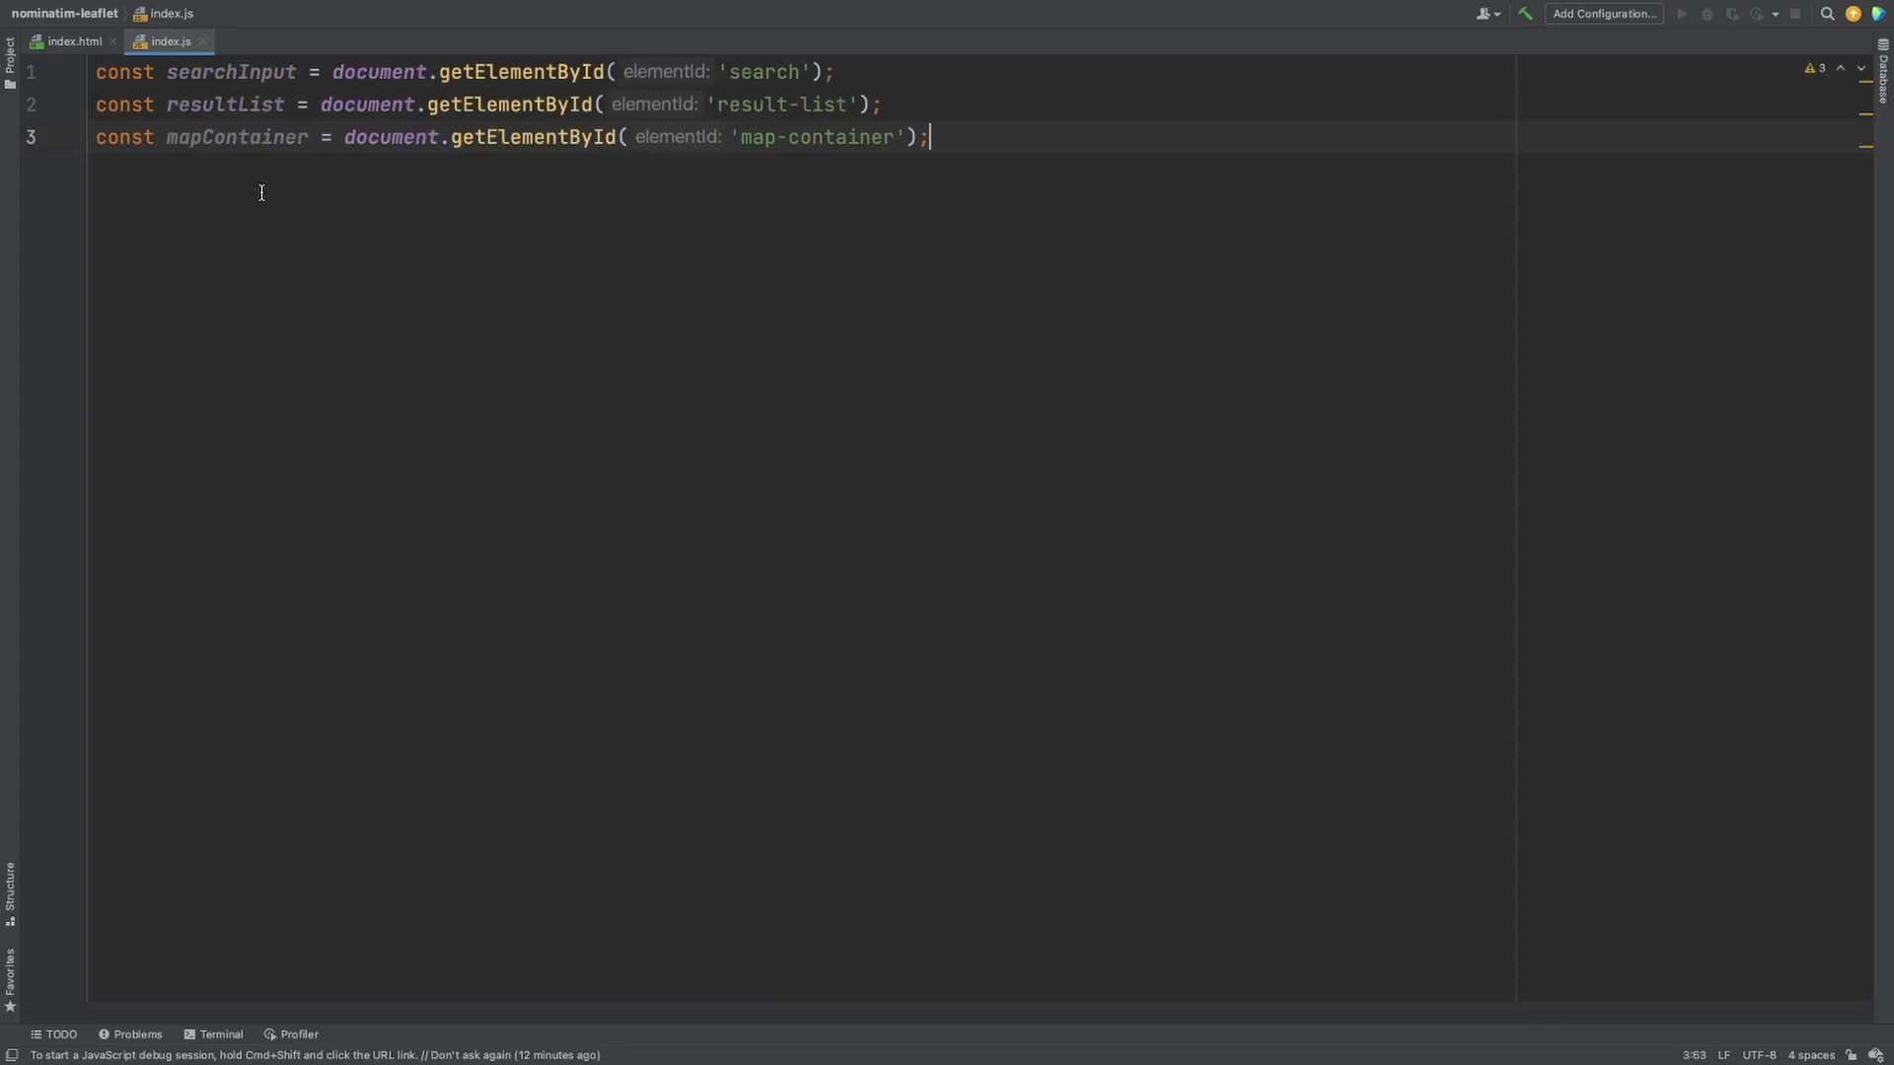
{"action": "type", "text": "const currentMarkers = [];"}
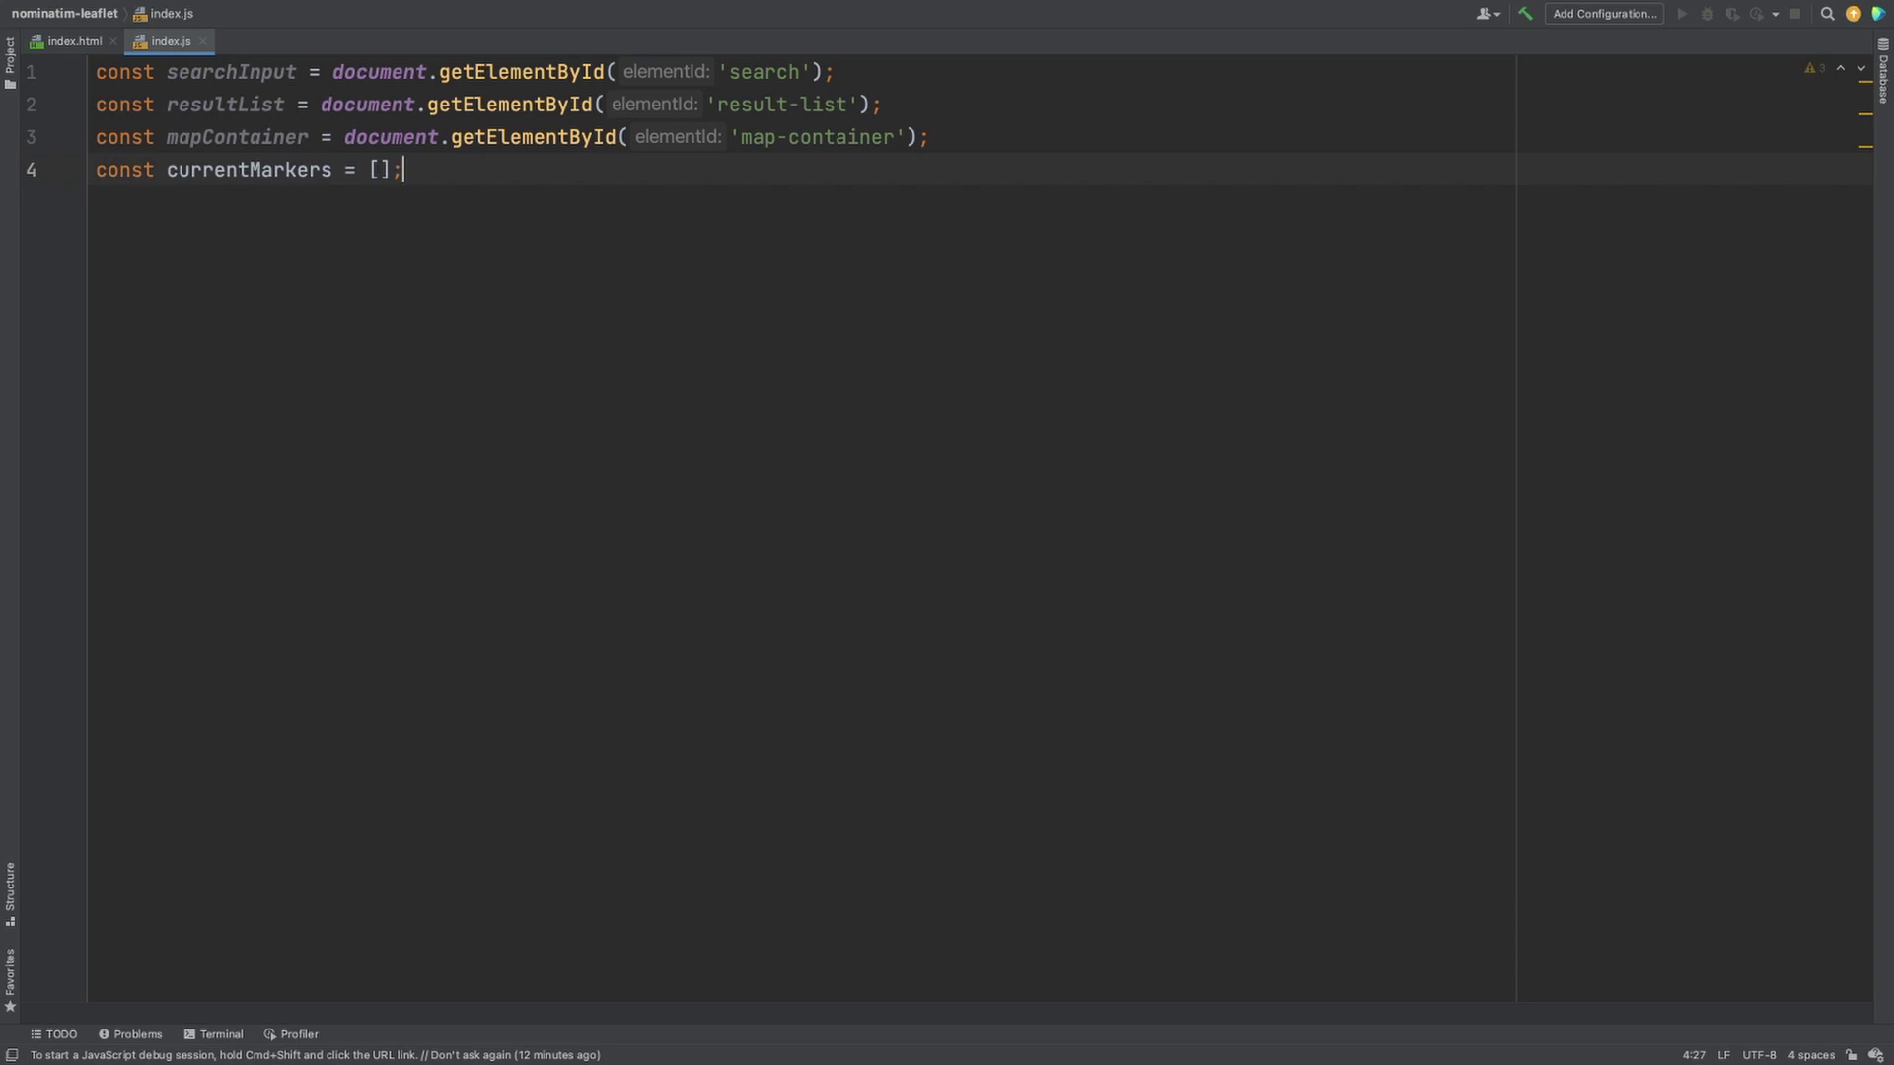
Create L.map(mapContainer).setView([20.13847, 1.40625], 2) and paste the OpenStreetMap tile layer code
{"action": "key", "text": "Return"}
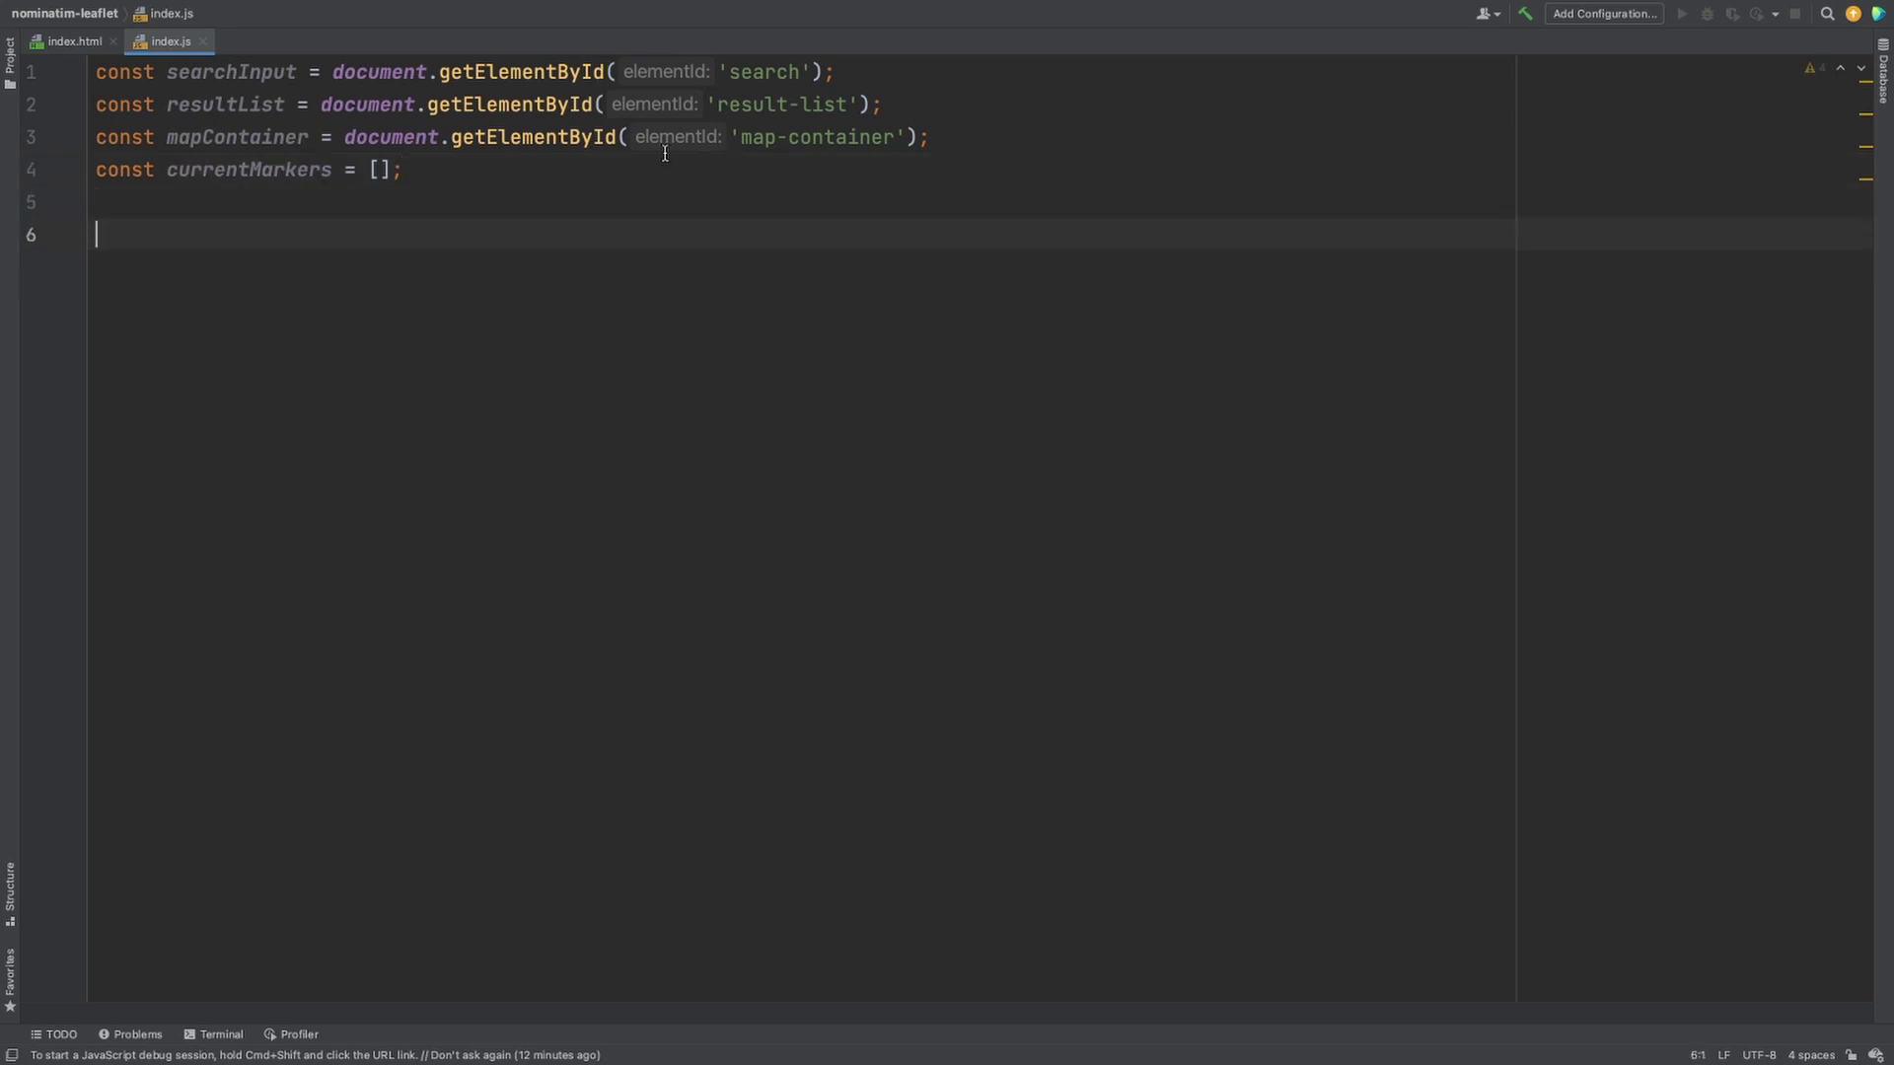
{"action": "type", "text": "const map = L.map(mapContainer)"}
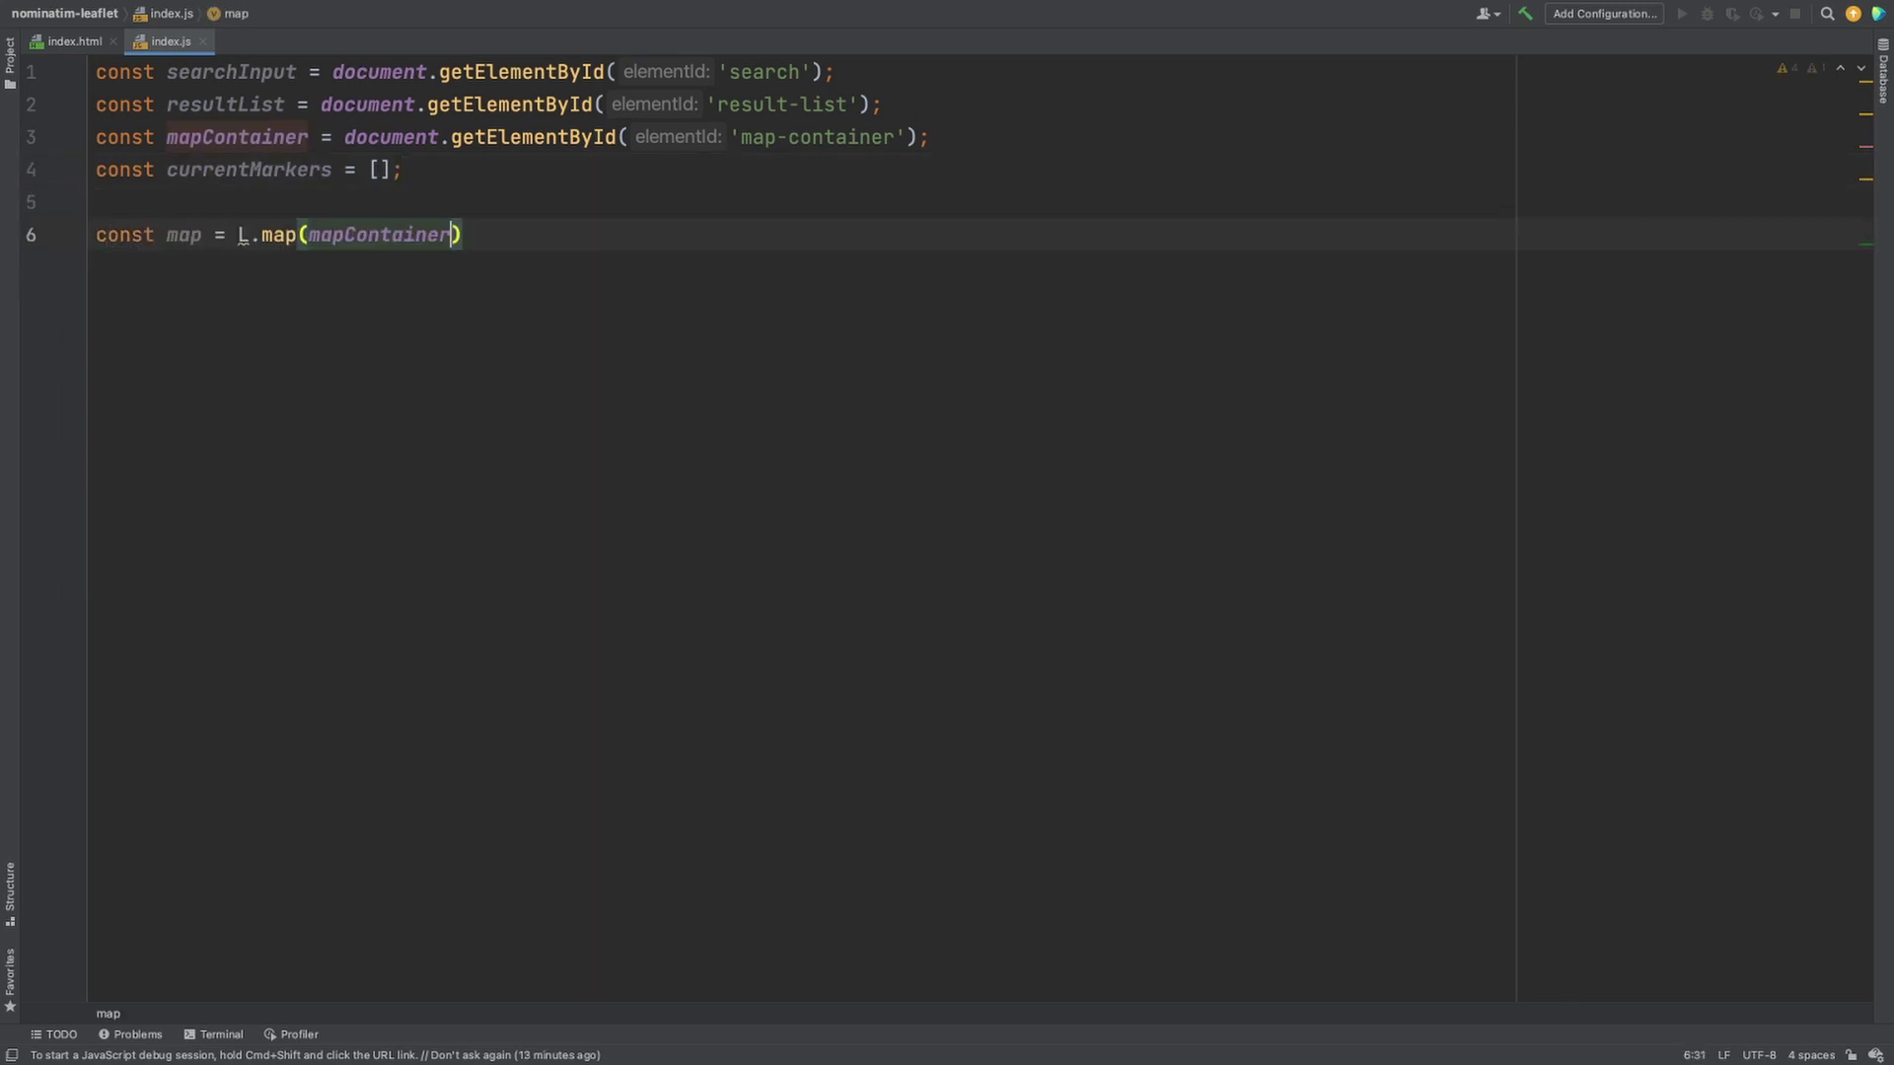
{"action": "type", "text": ".setV"}
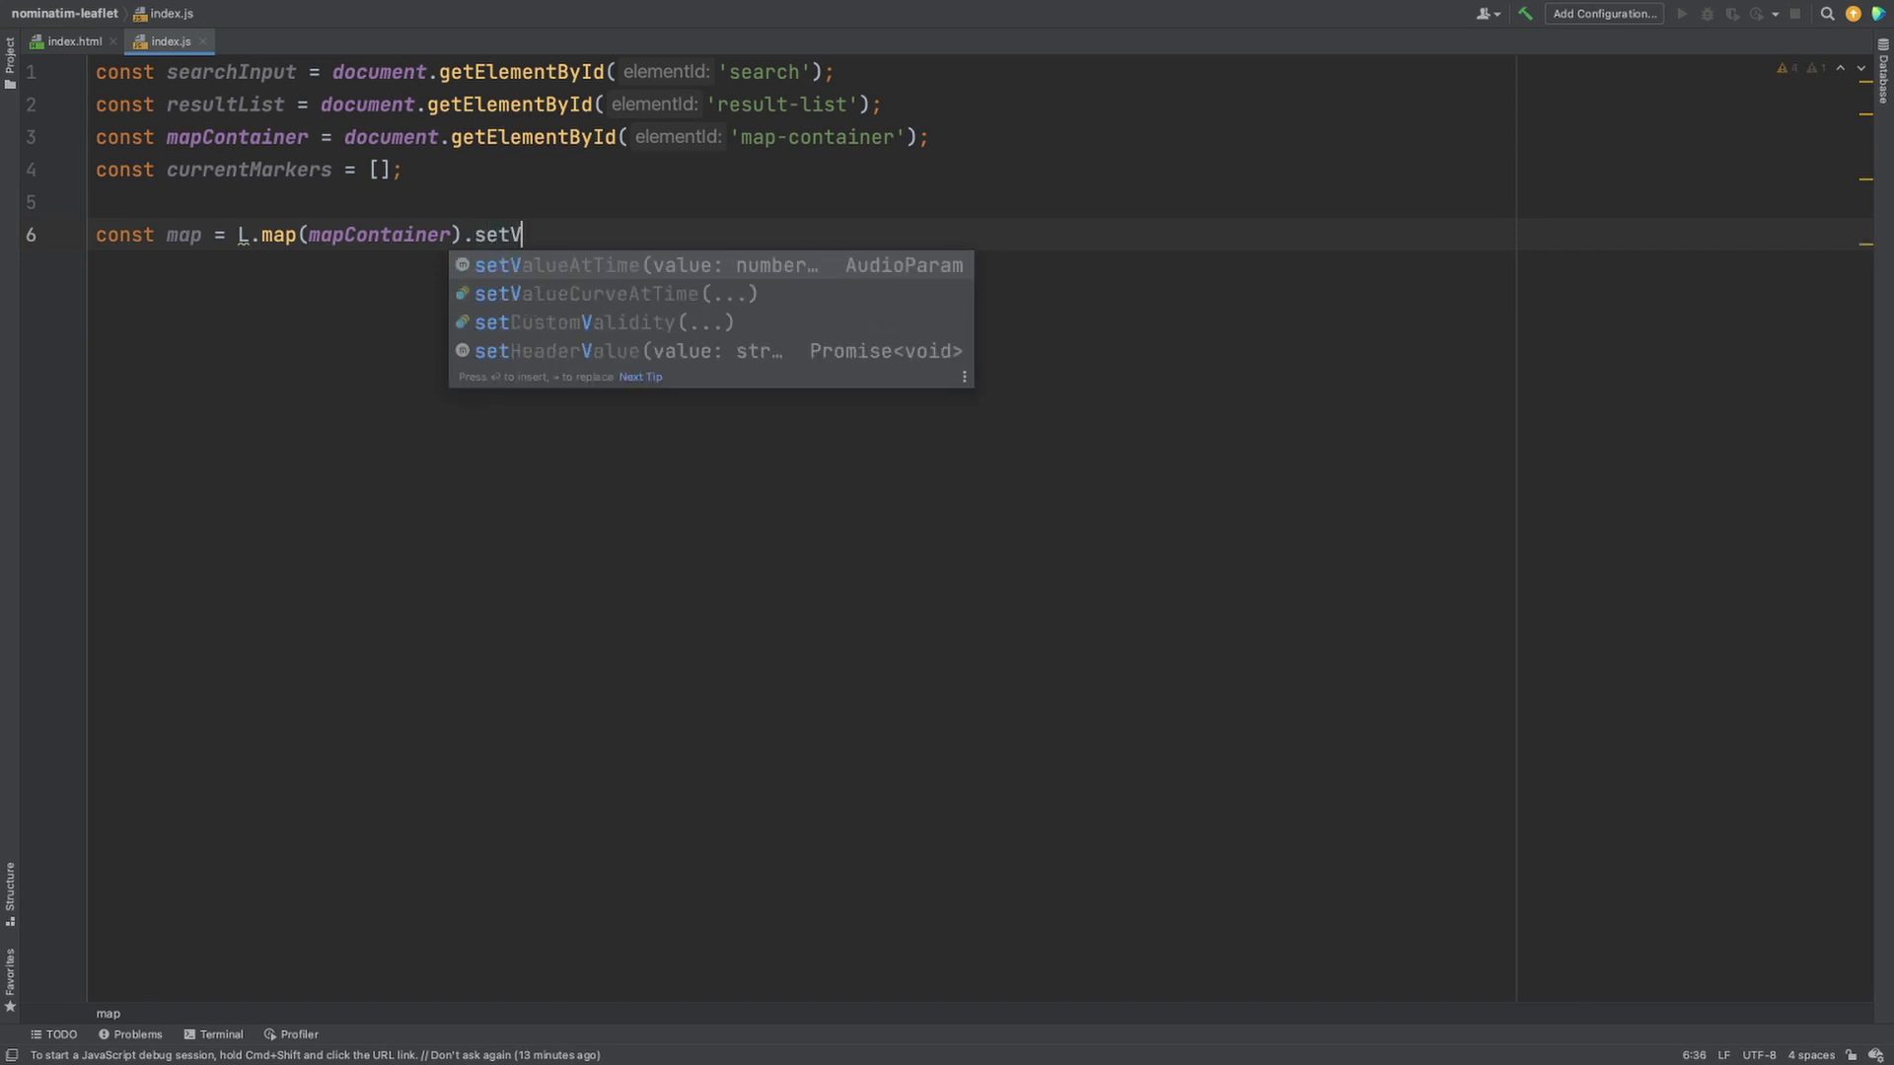
{"action": "key", "text": "Return"}
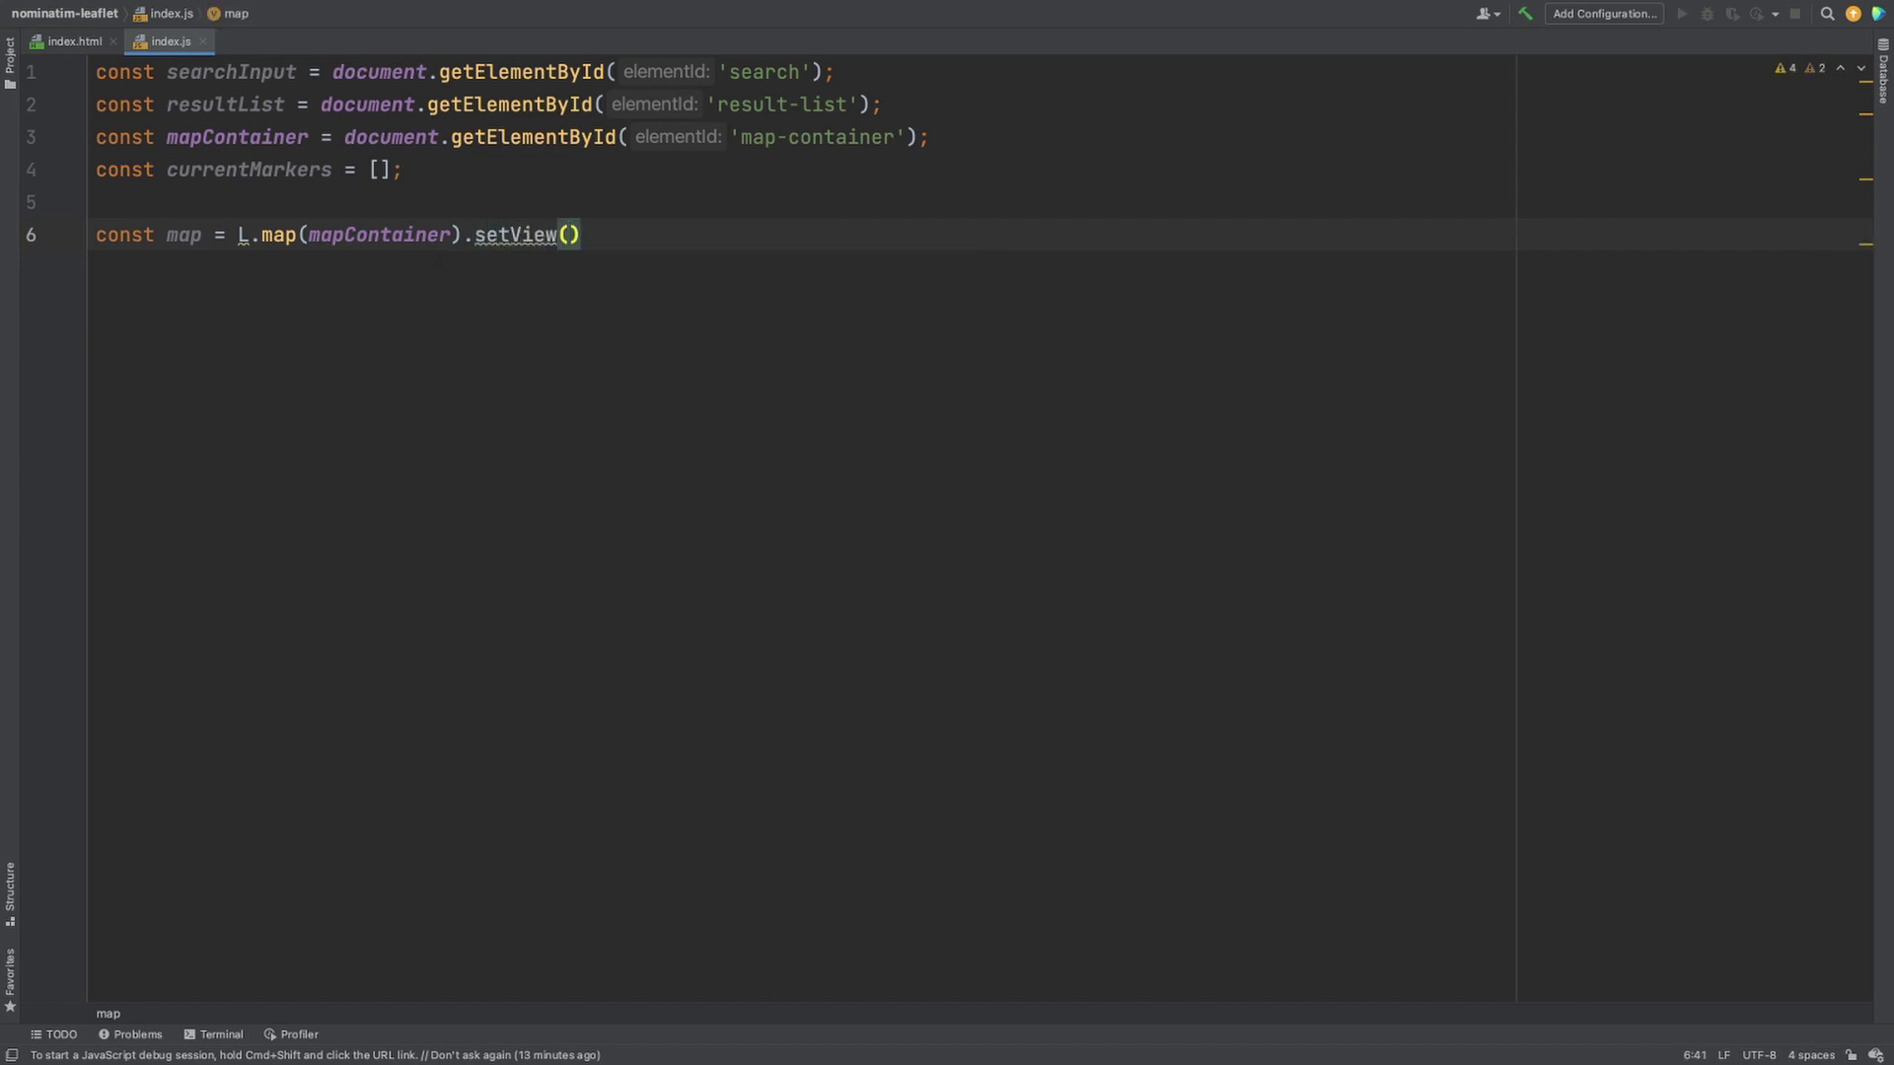
{"action": "type", "text": "[20.13847, 1.40625], 2);"}
{"action": "left_click", "coordinate": [343, 234]}
{"action": "left_click", "coordinate": [918, 235]}
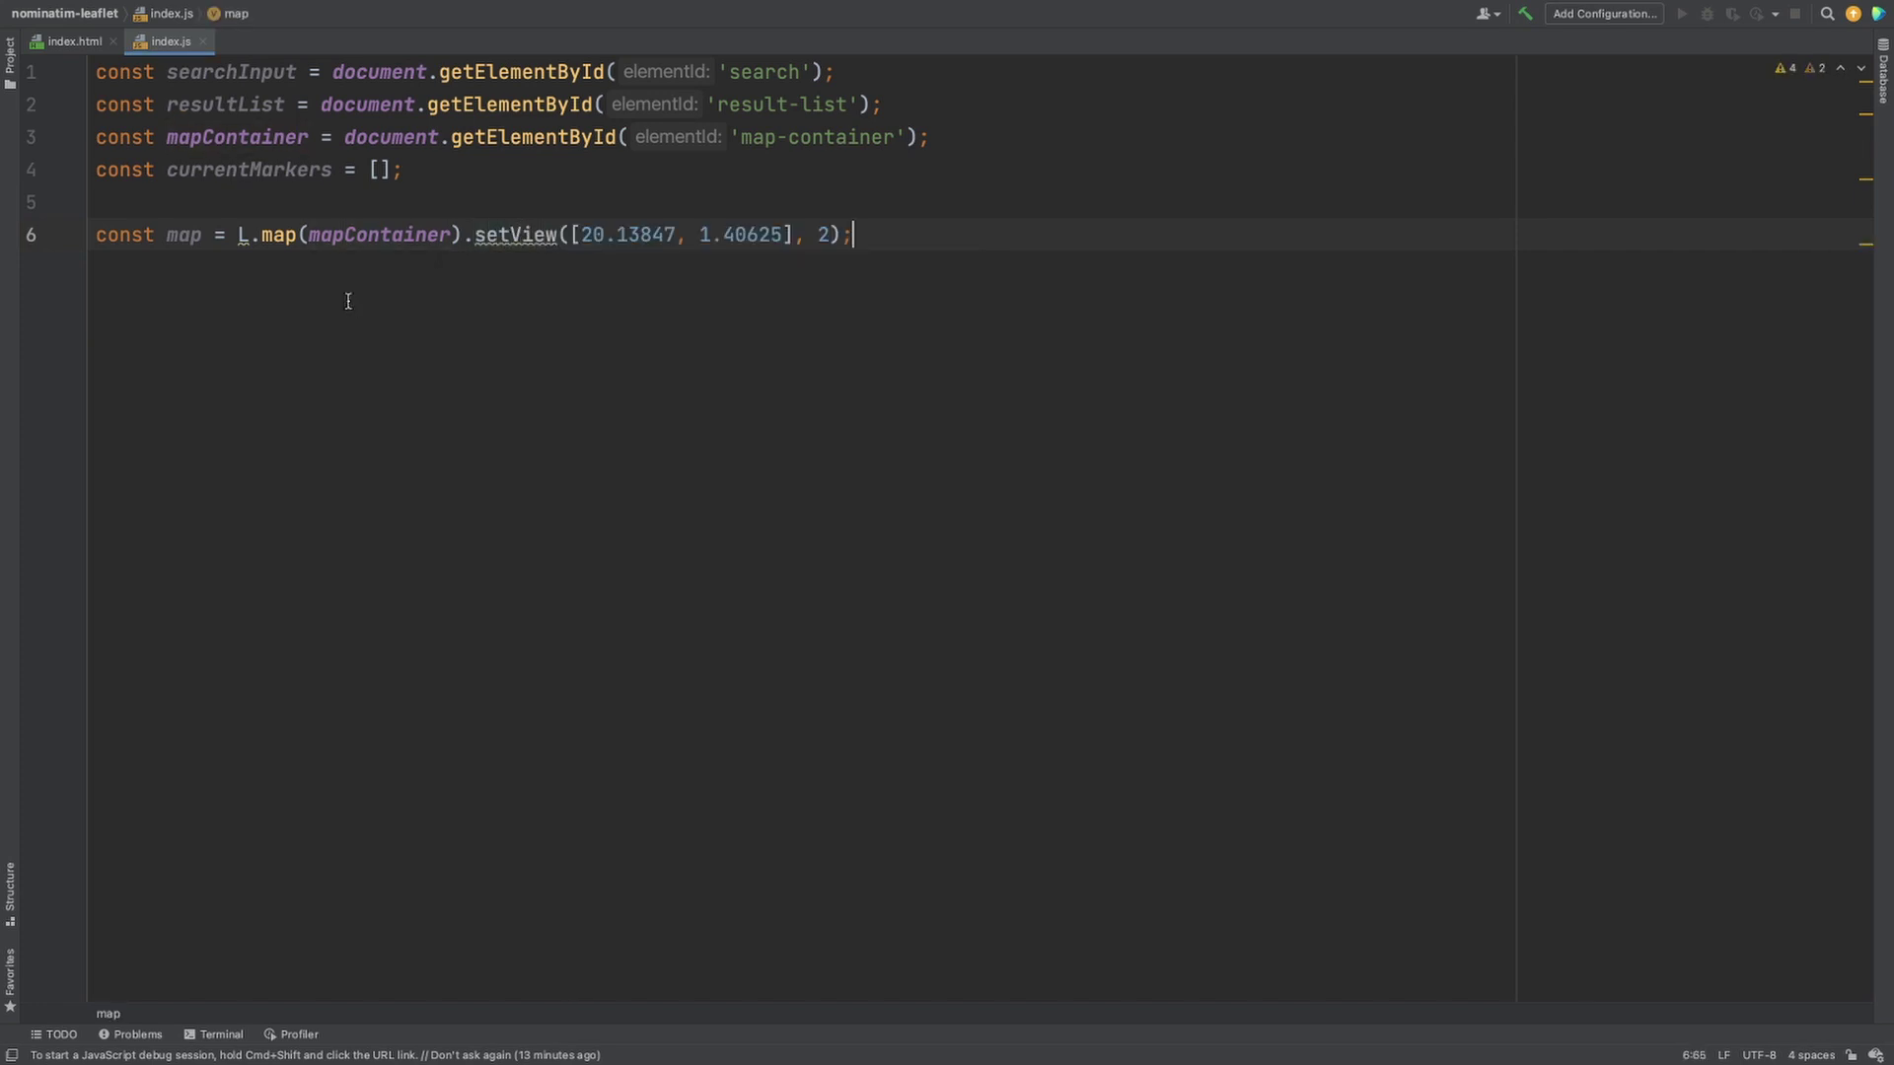
{"action": "key", "text": "Return"}
{"action": "key", "text": "Return"}
{"action": "key", "text": "Return"}
{"action": "key", "text": "Return"}
{"action": "type", "text": "L.tileLayer('https://{s}.tile.openstreetmap.org/{z}/{x}/{y}.png', {     attribution: '&copy; <a href=\"https://www.openstreetmap.org/copyright\">OpenStreetMap</a> contributors' }).addTo(map);"}
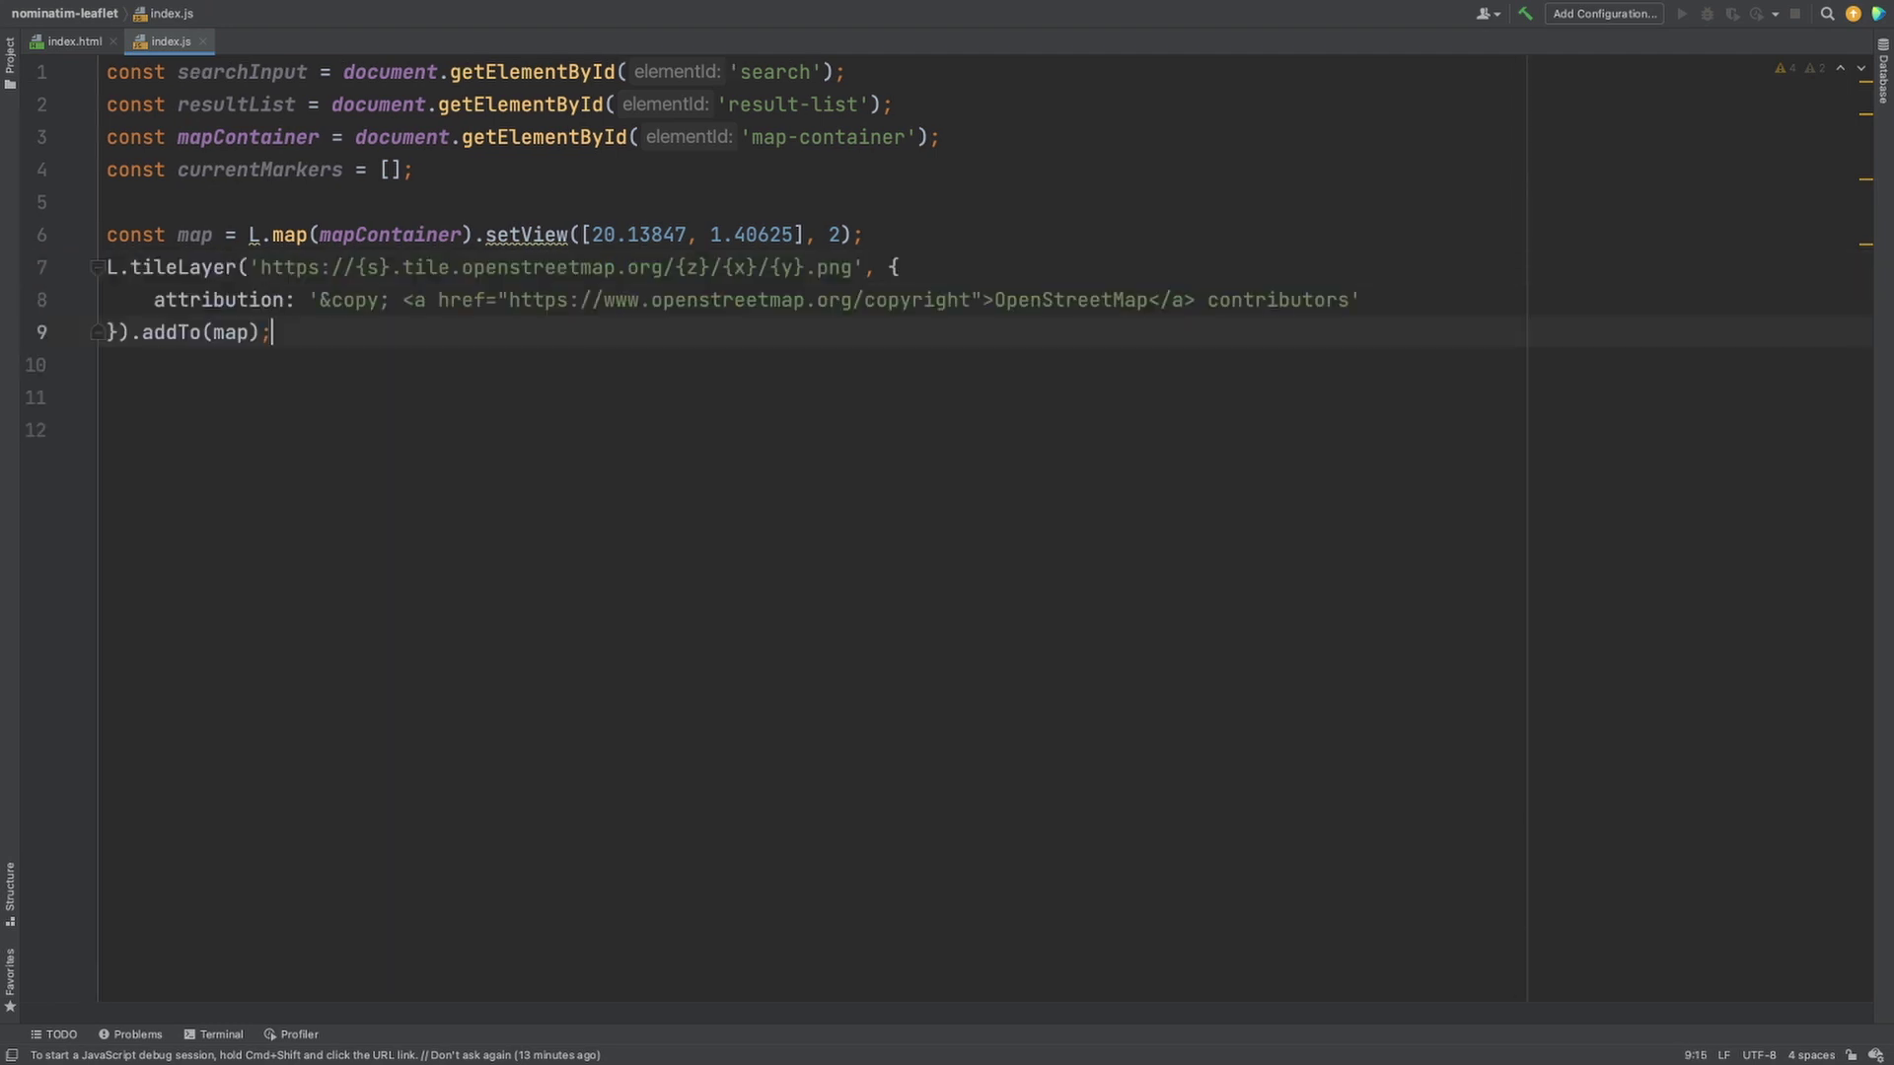
Paste the search-button click listener and set const query = searchInput.value
{"action": "key", "text": "Down"}
{"action": "key", "text": "Down"}
{"action": "type", "text": "document.getElementById('search-button').addEventListener('click', () => {  });"}
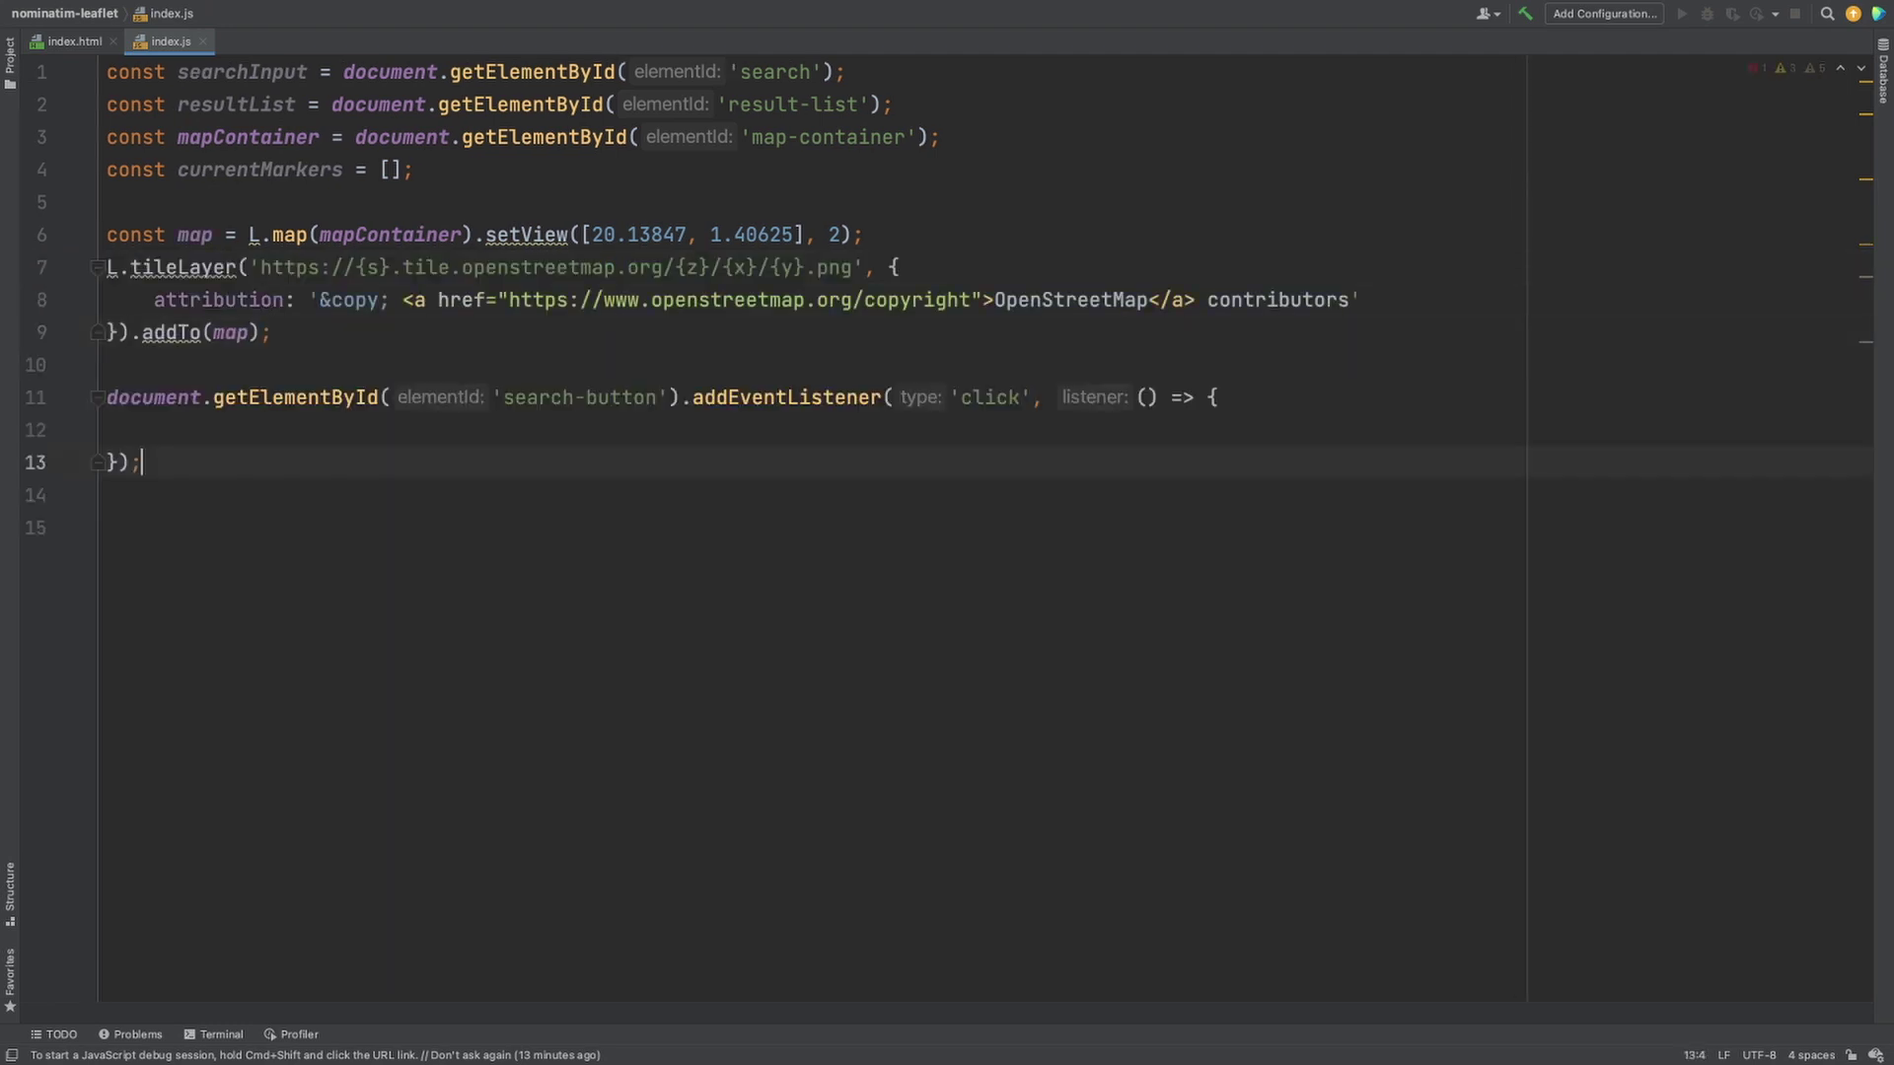
{"action": "key", "text": "Up"}
{"action": "type", "text": "c"}
{"action": "key", "text": "BackSpace"}
{"action": "type", "text": "cons"}
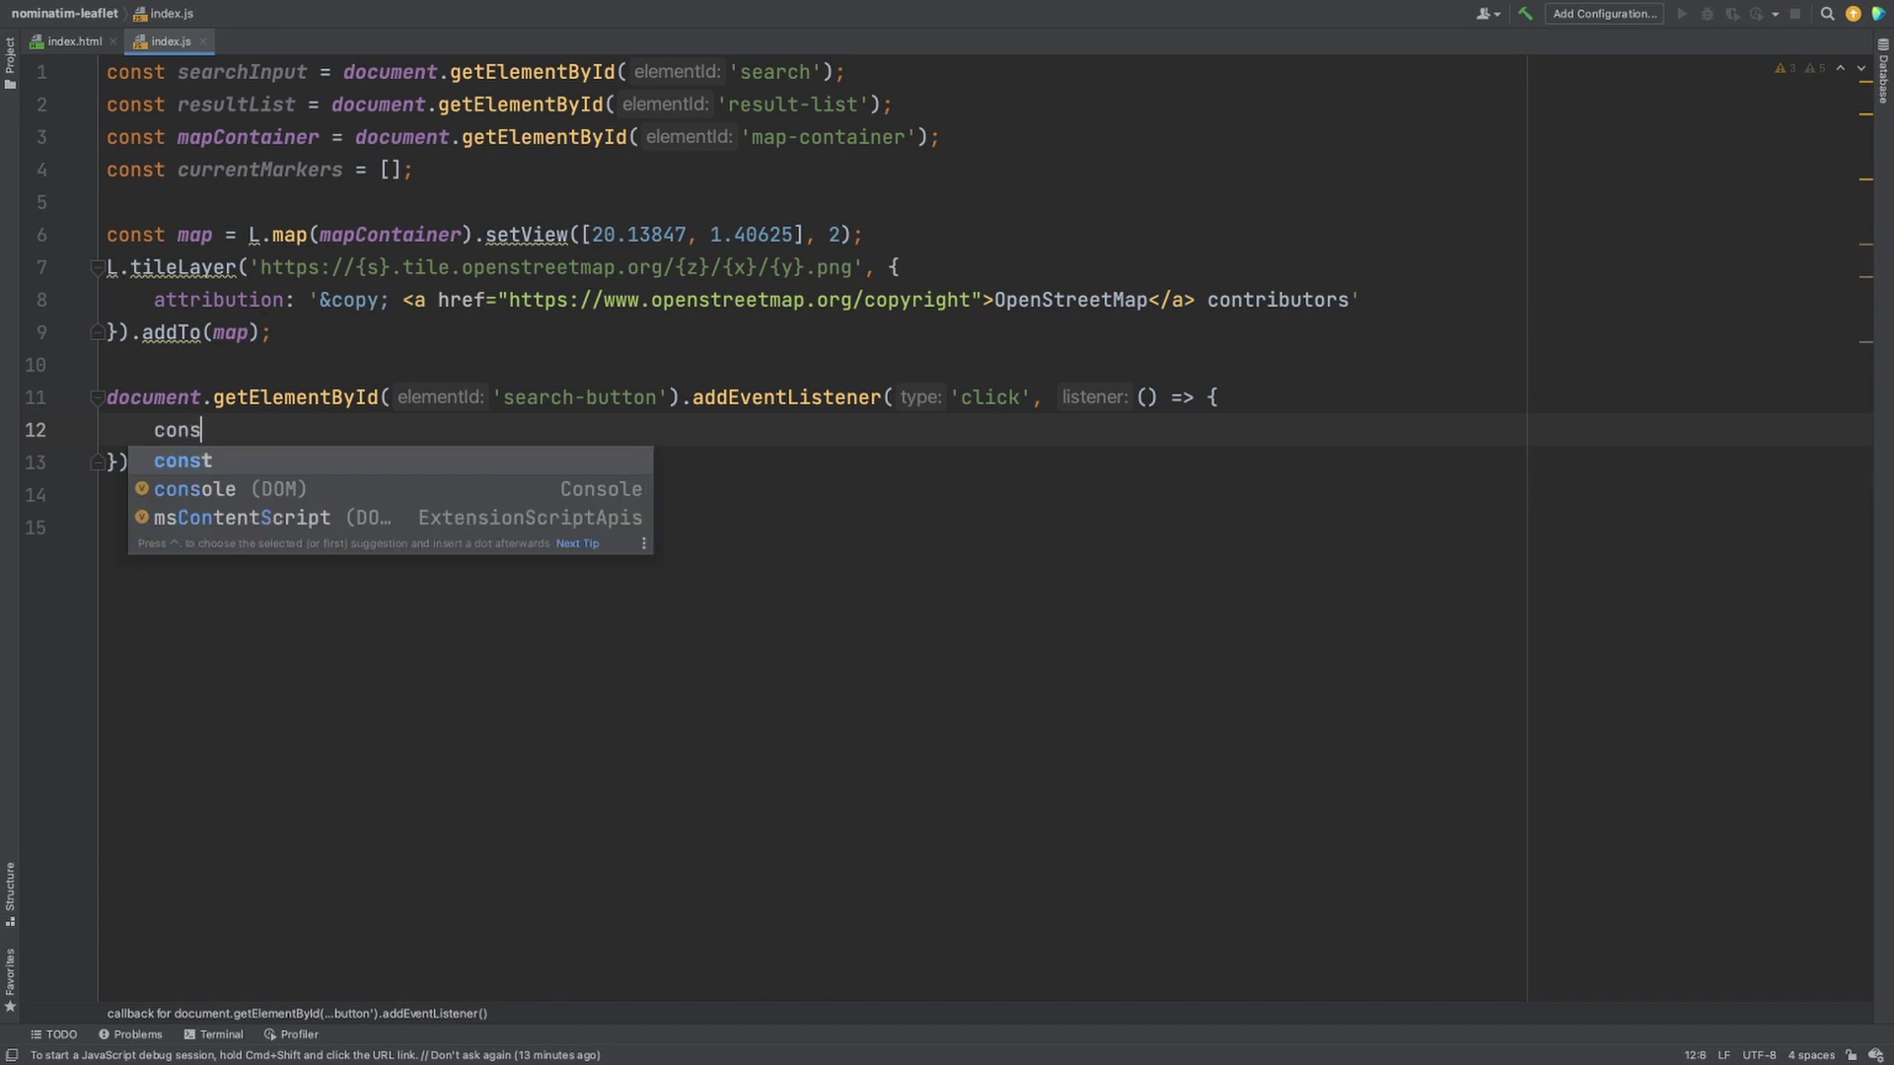
{"action": "type", "text": "t query = "}
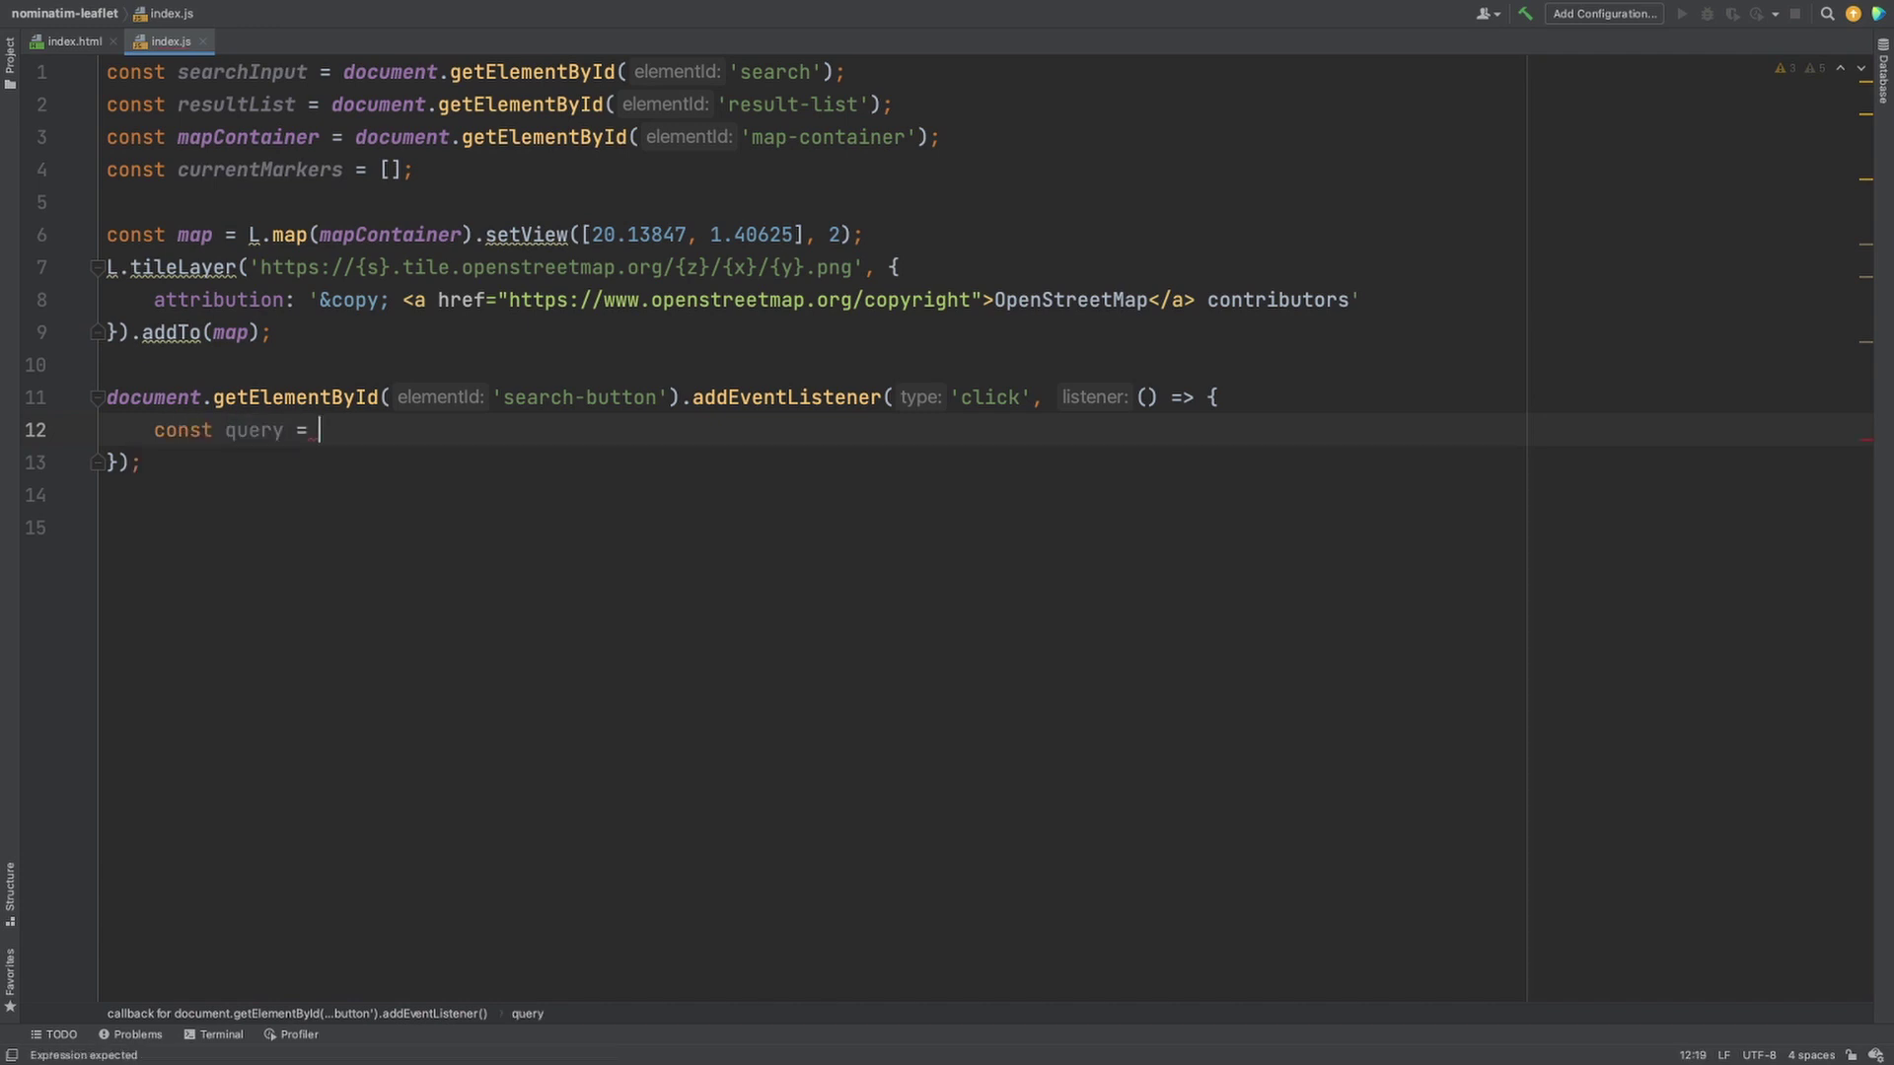
{"action": "type", "text": "searc"}
{"action": "key", "text": "Return"}
{"action": "type", "text": ".val"}
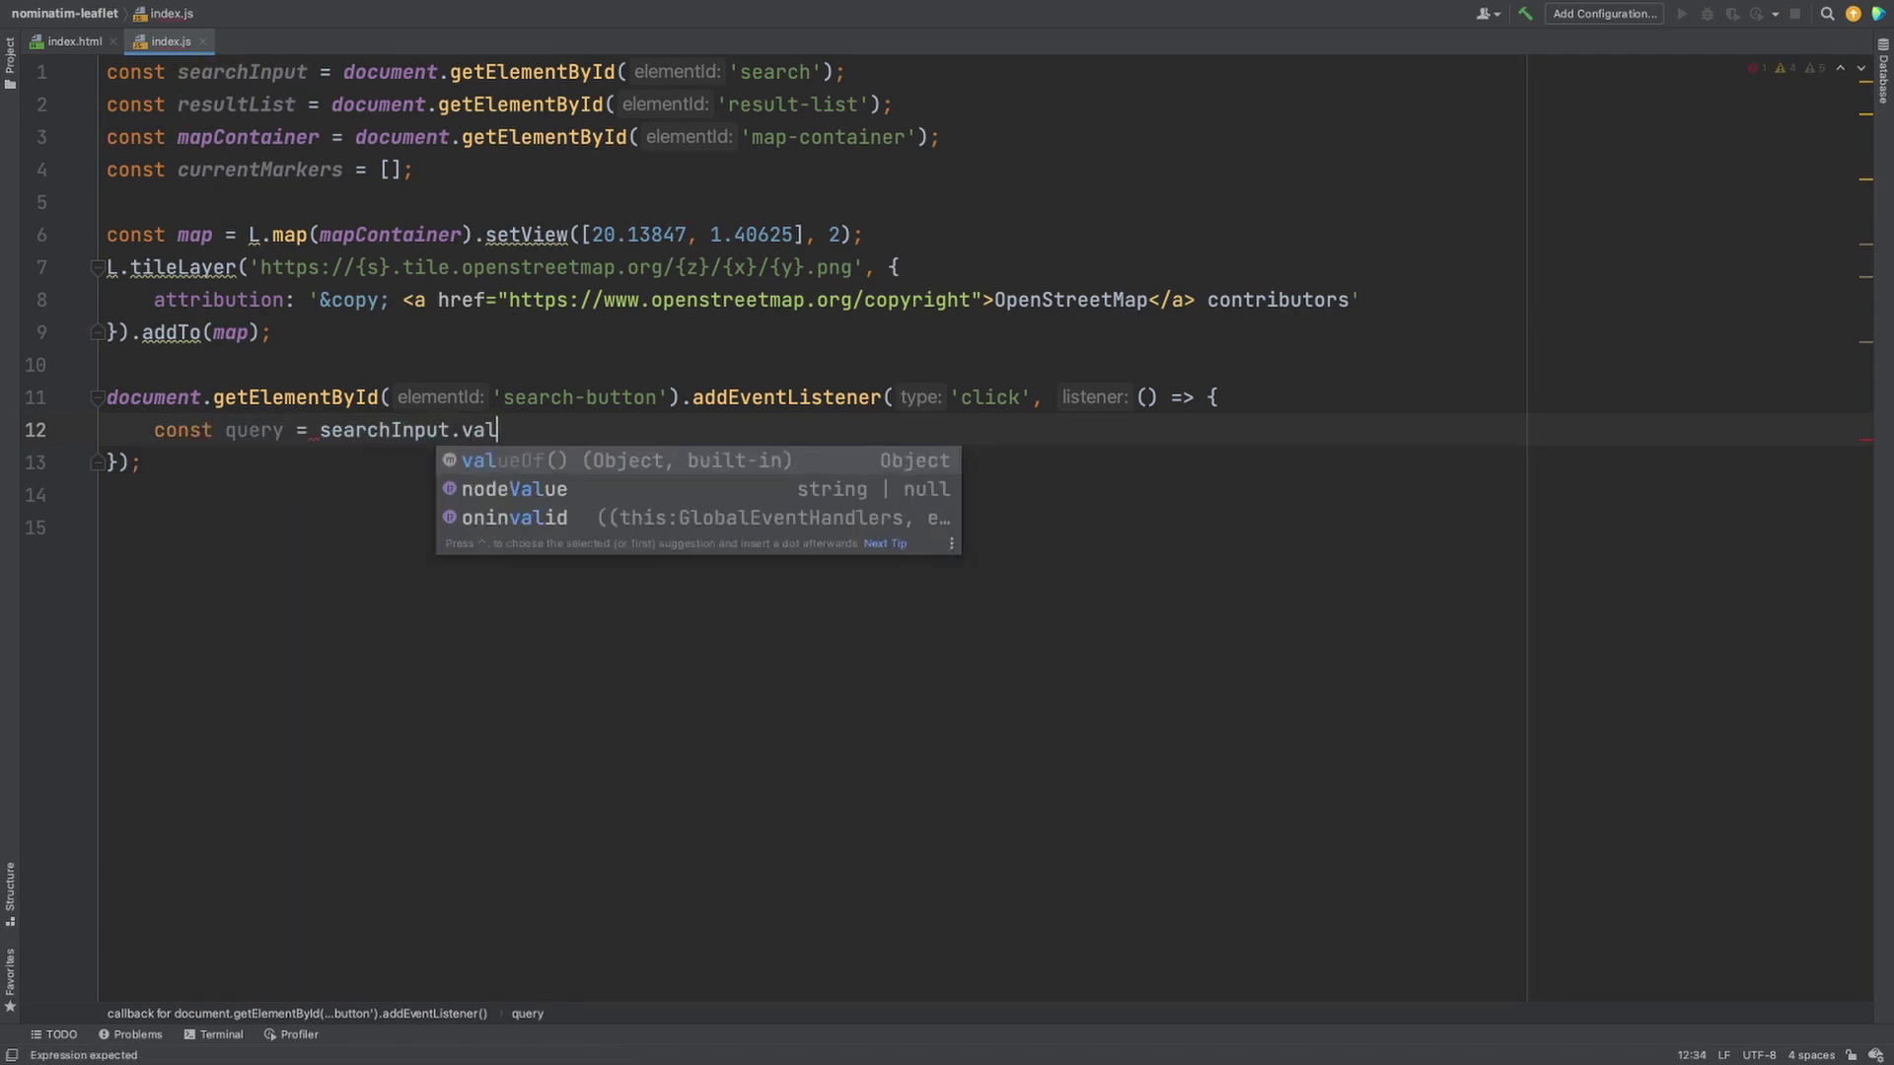
{"action": "type", "text": "ue;"}
Add fetch(nominatim URL + query).then(result => result.json())
{"action": "key", "text": "Return"}
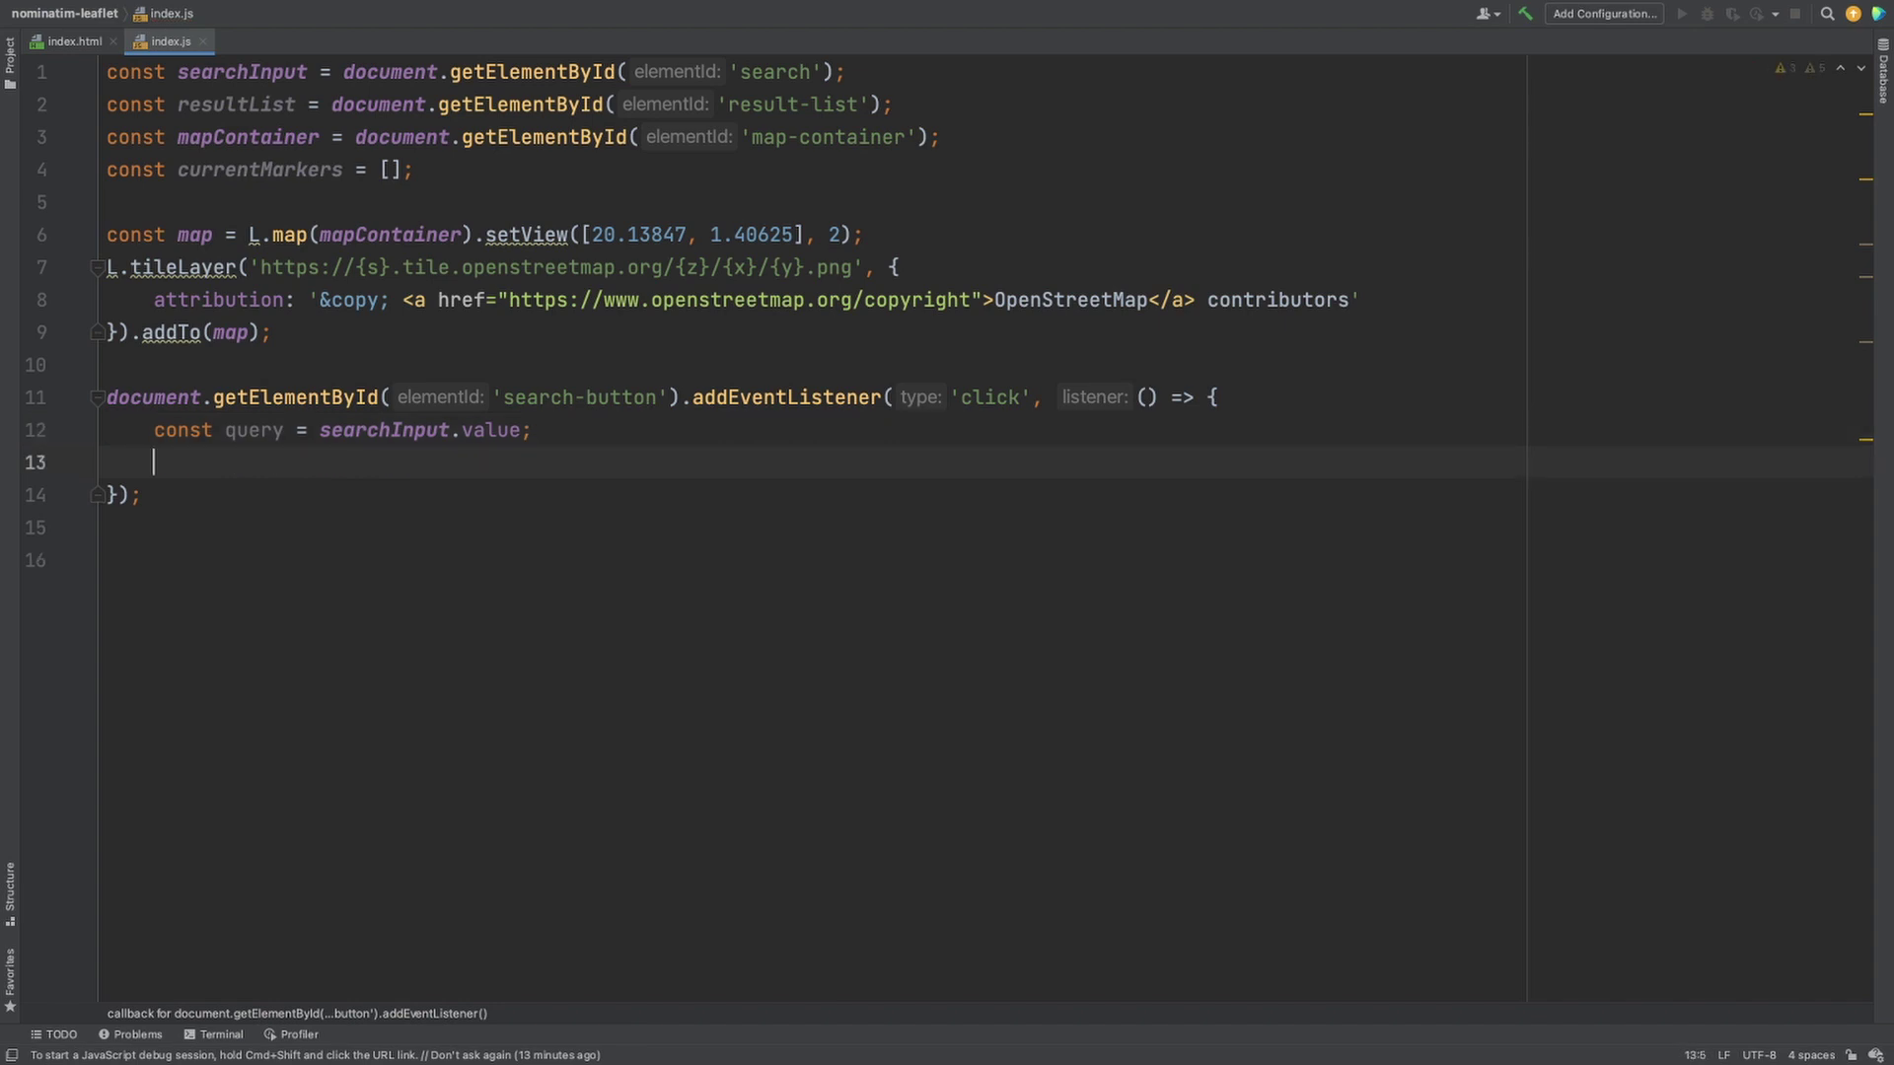
{"action": "type", "text": "fetch('https://nominatim.openstreetmap.org/search?format=json&polygon=1&addressdetails=1&q=' + query)         .then(result => result.json())"}
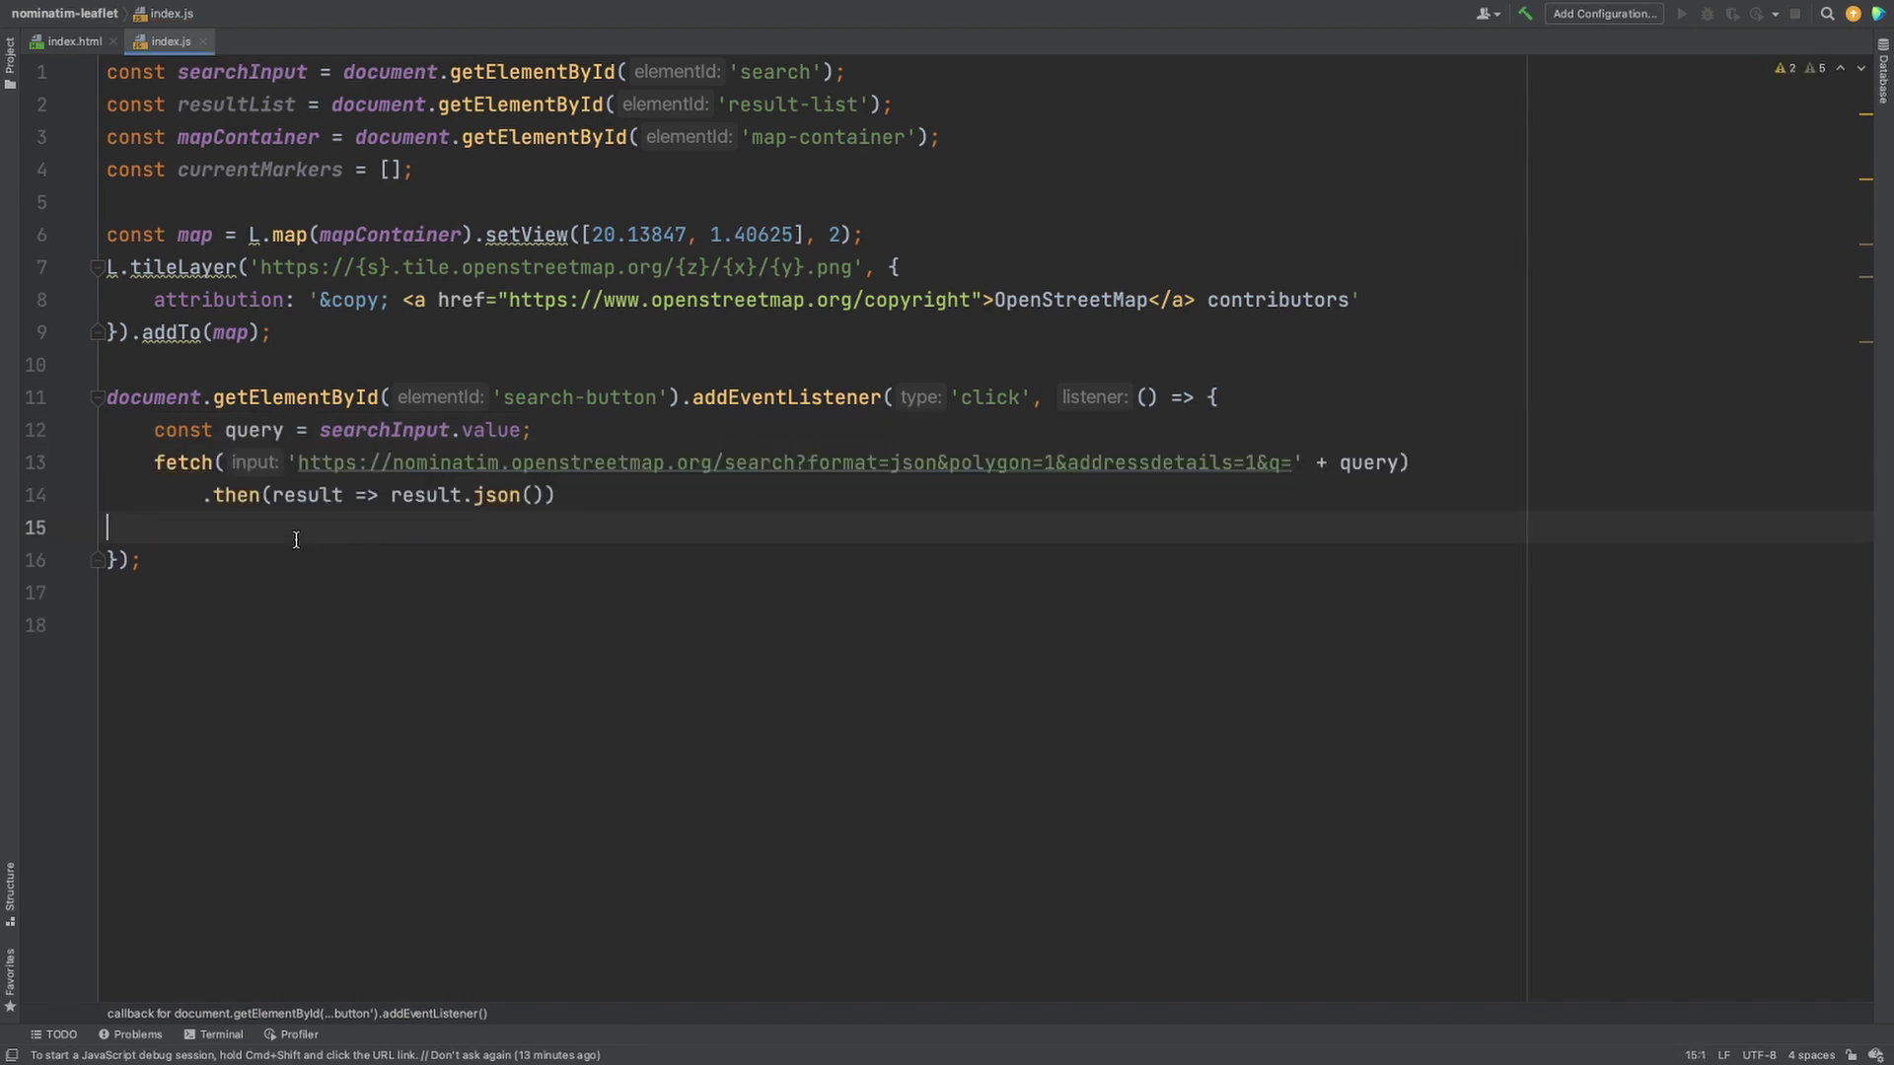
Call setResultList(parsedResult) and make it clear the list, remove markers and fly to the world view
{"action": "type", "text": ".then(parsedResult => {             setResultList(parsedResult);         });"}
{"action": "key", "text": "super+v"}
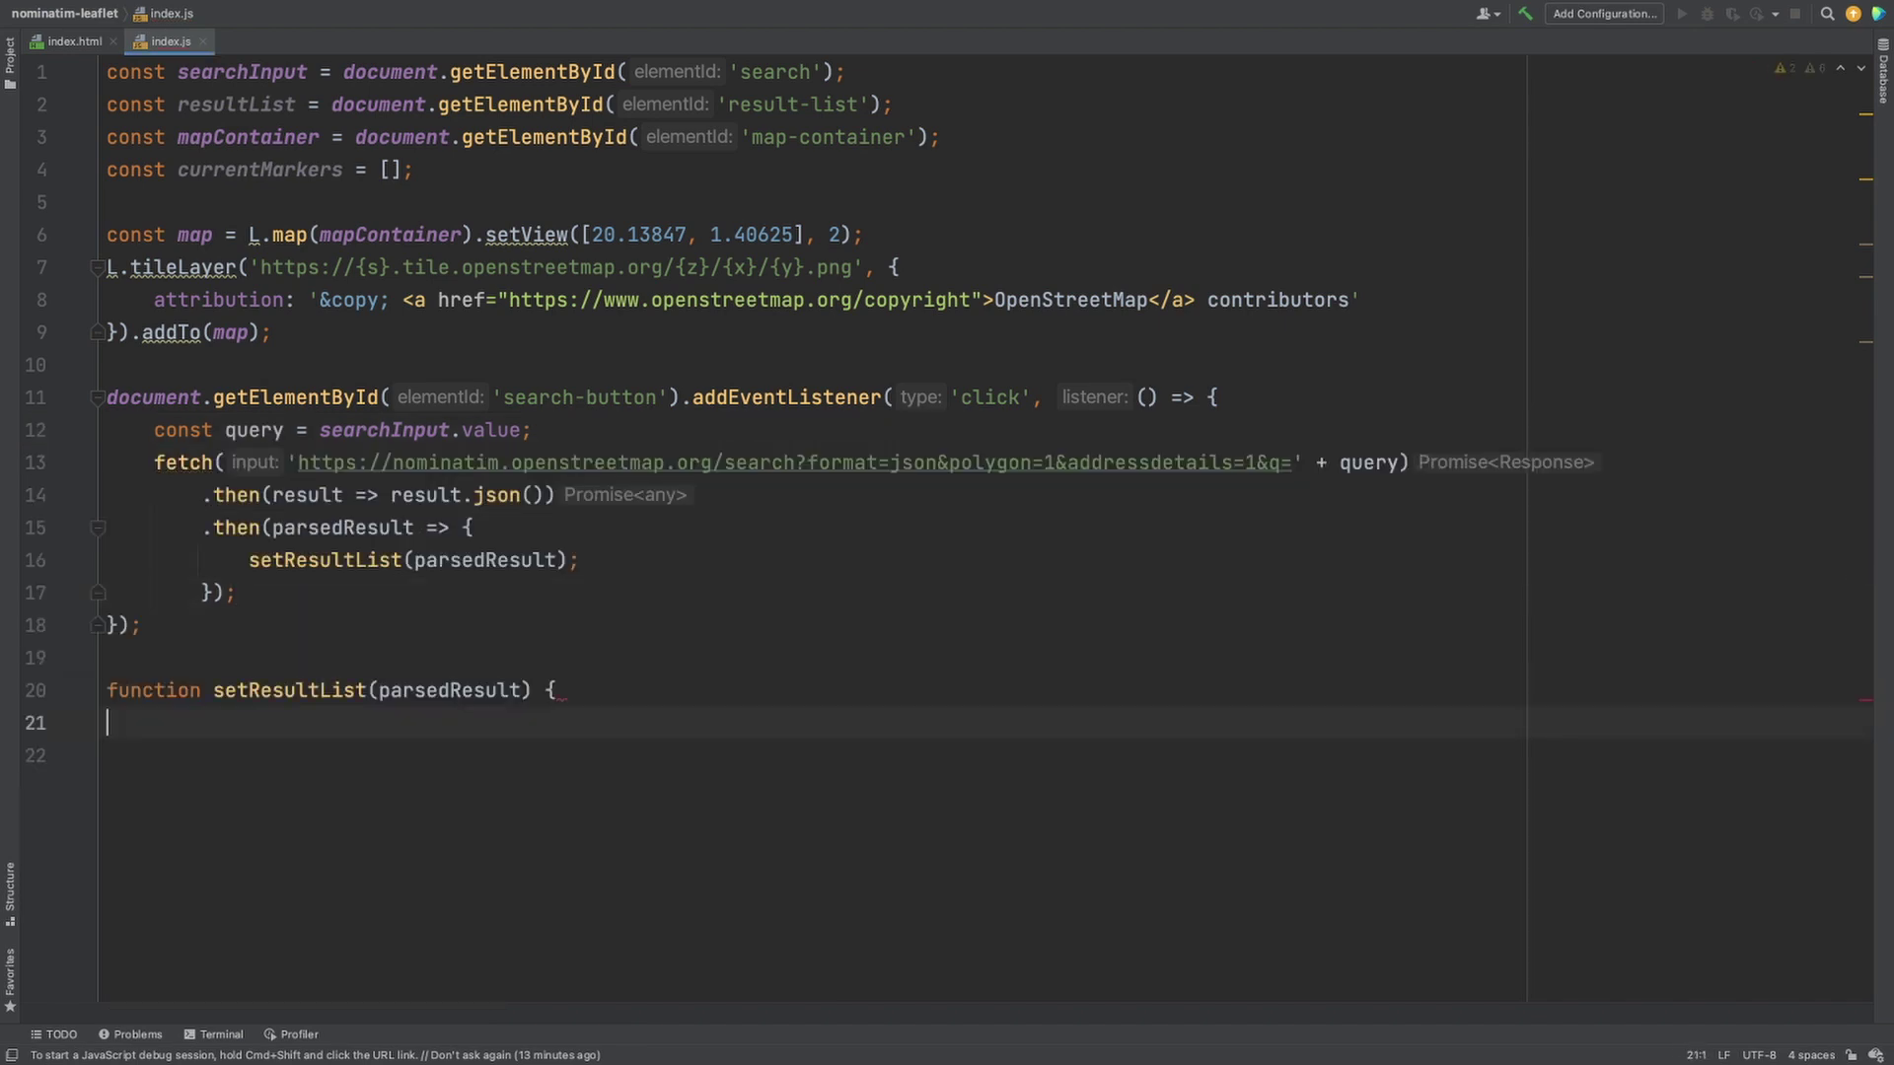
{"action": "type", "text": "}"}
{"action": "key", "text": "Left"}
{"action": "key", "text": "Return"}
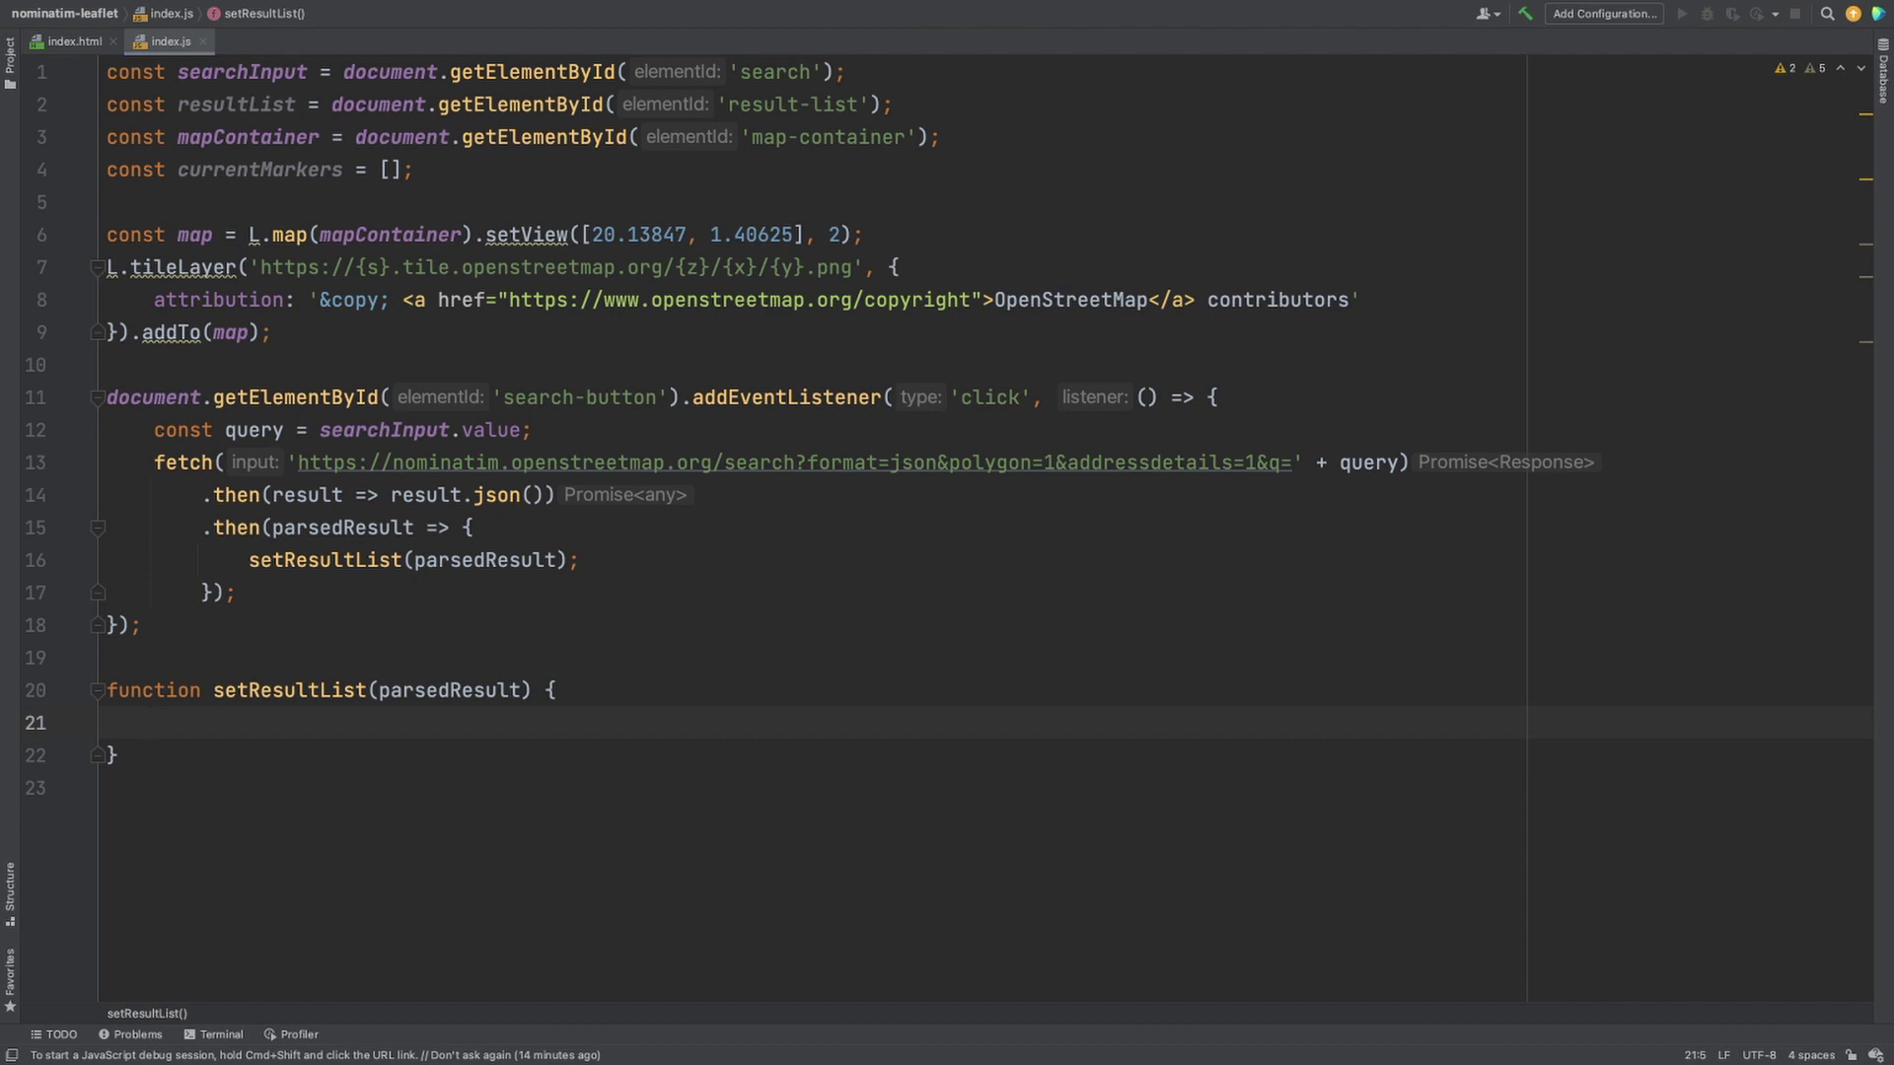
{"action": "type", "text": "resultList.innerHTML = \"\";     for (const marker of currentMarkers) {         map.removeLayer(marker);     }"}
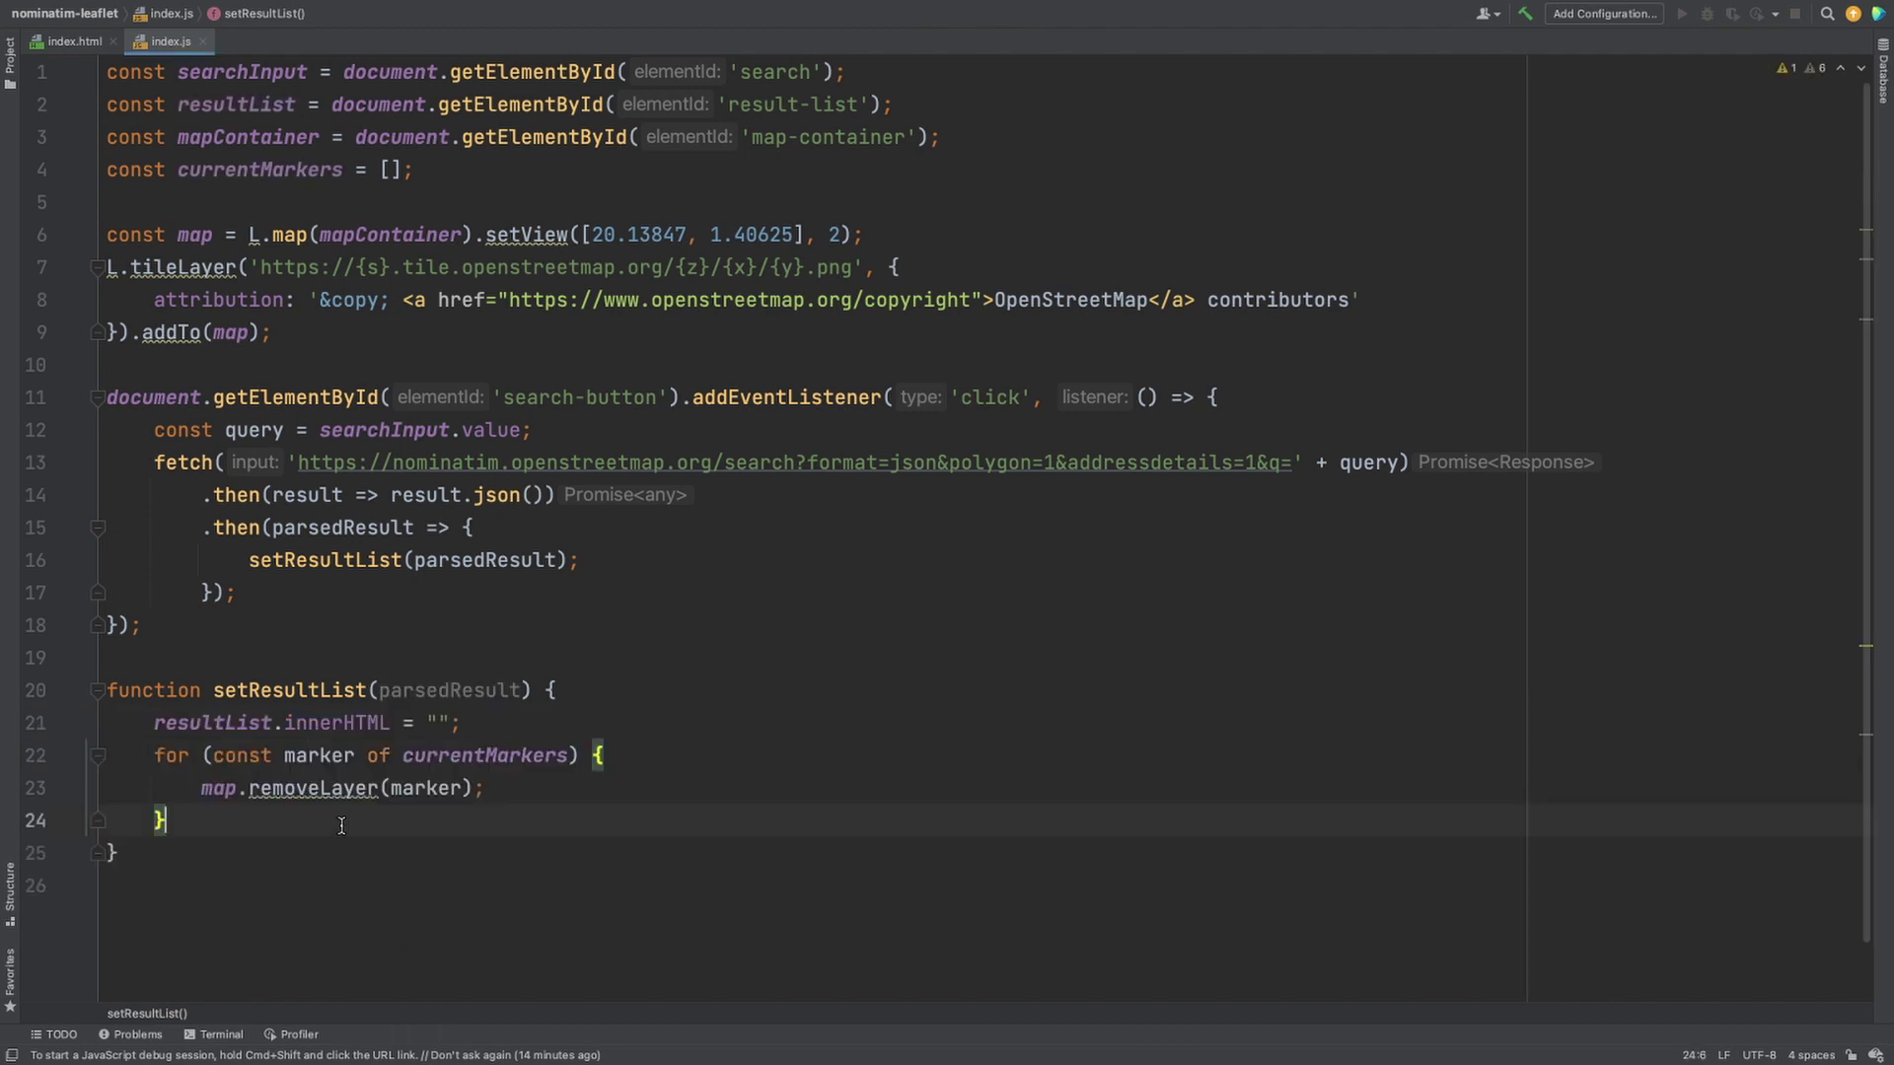
{"action": "key", "text": "Return"}
{"action": "type", "text": "map.flyTo(new L.LatLng(20.13847, 1.40625), 2);"}
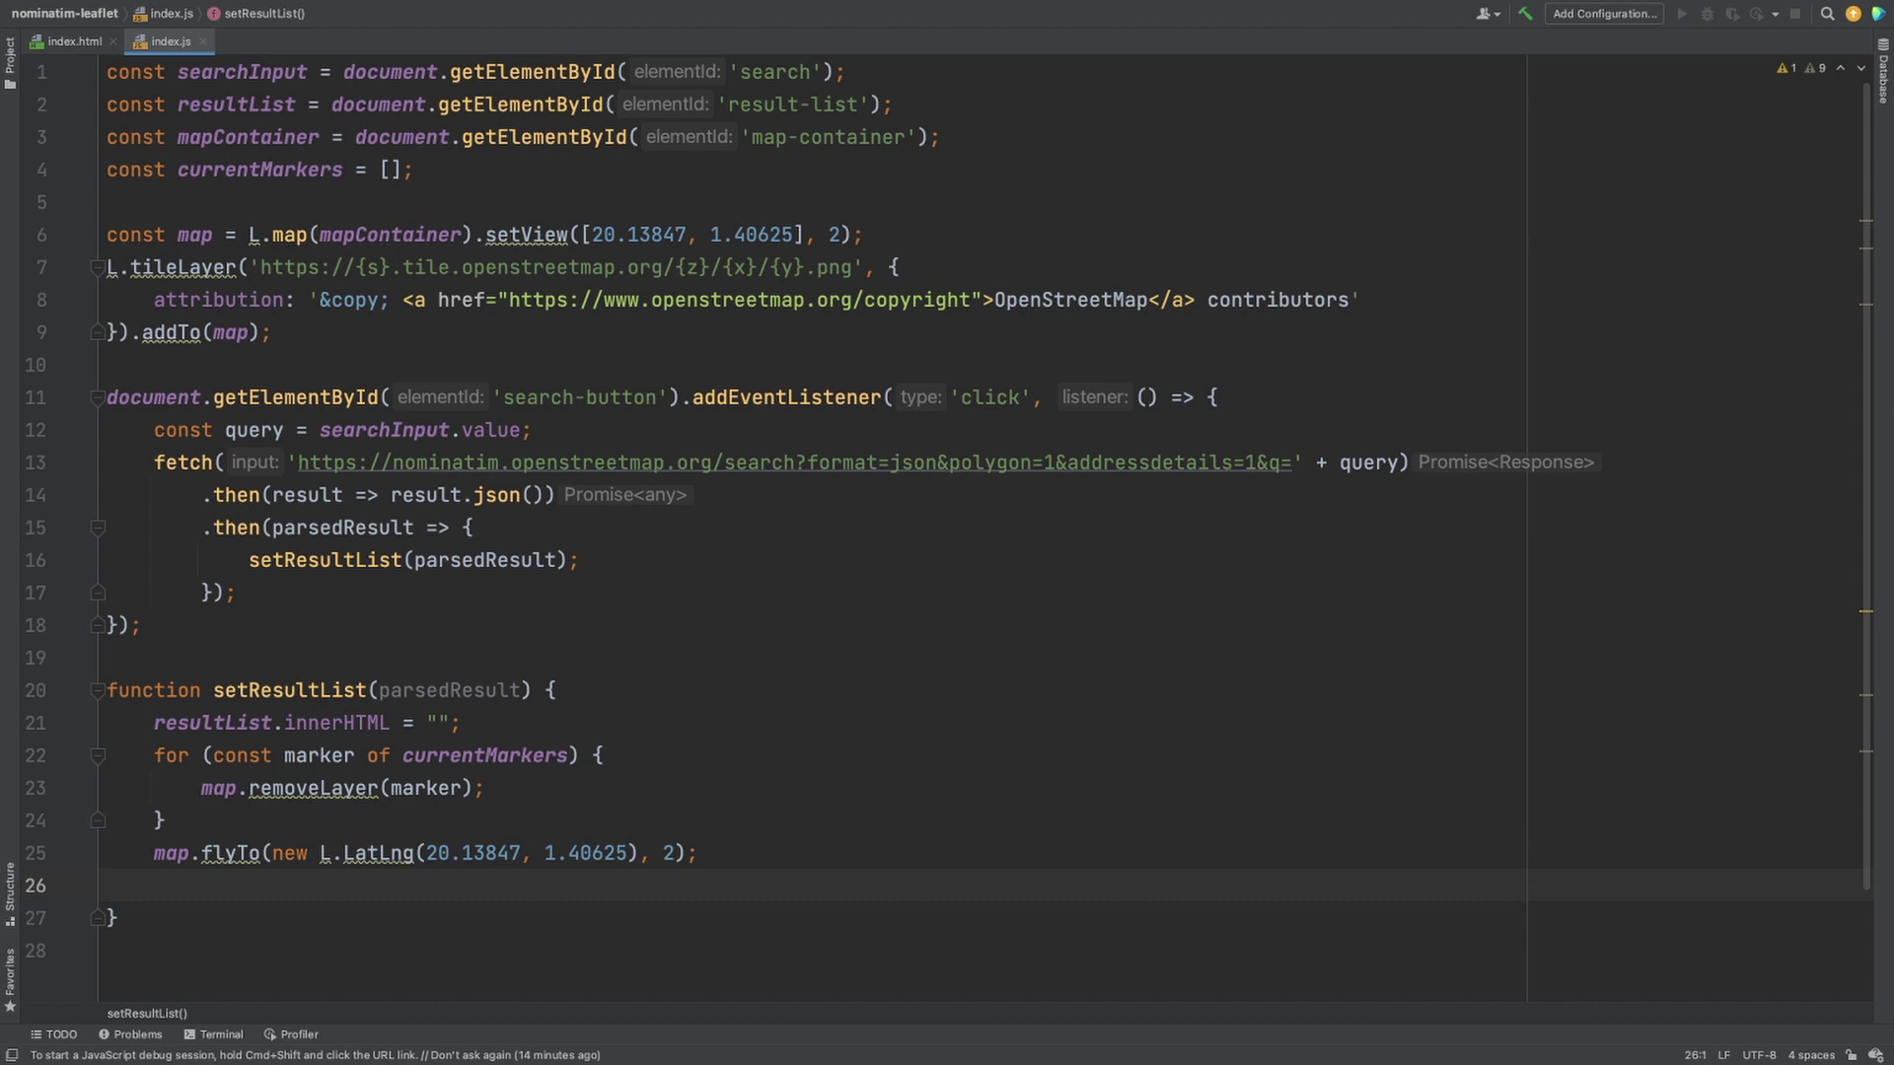
Loop over the results creating a li with document.createElement('li')
{"action": "type", "text": "for (const result of parsedResult) {     }"}
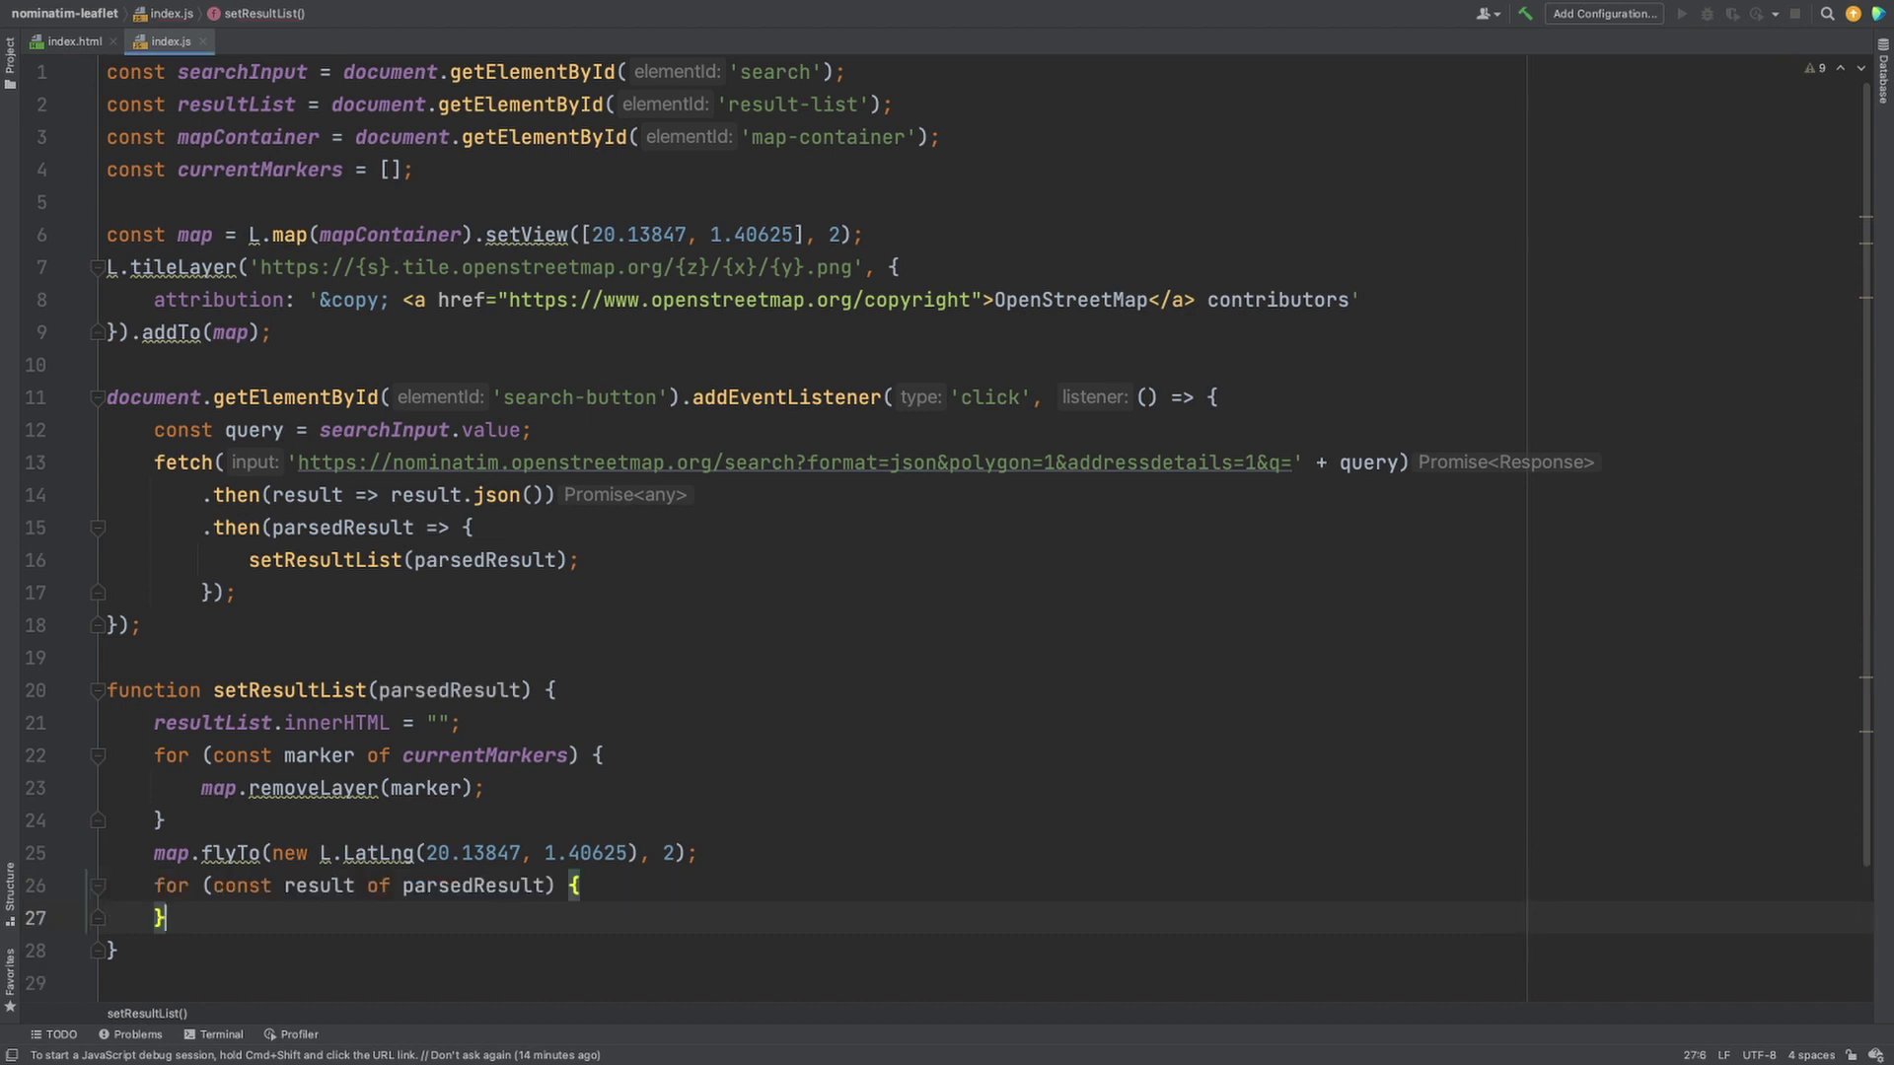
{"action": "key", "text": "Return"}
{"action": "type", "text": "c"}
{"action": "key", "text": "BackSpace"}
{"action": "key", "text": "Tab"}
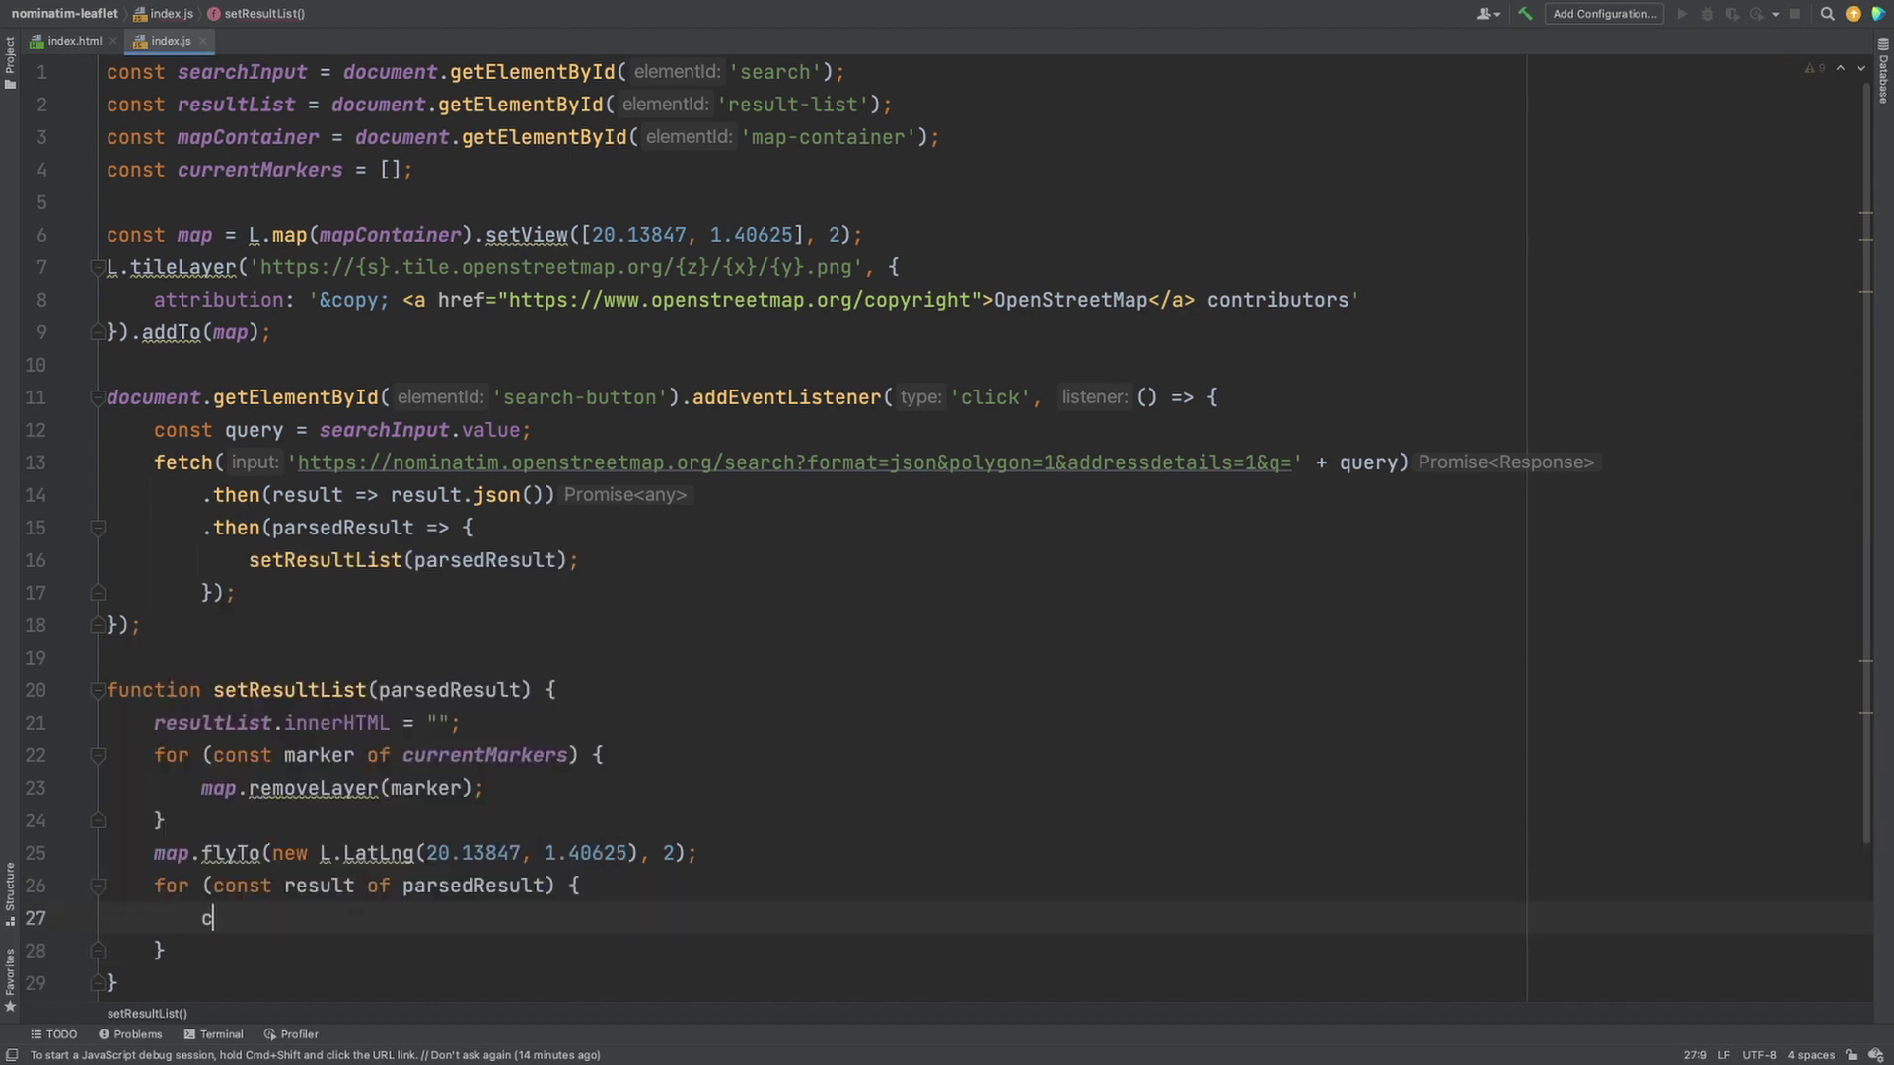
{"action": "type", "text": "const li = "}
{"action": "type", "text": "document."}
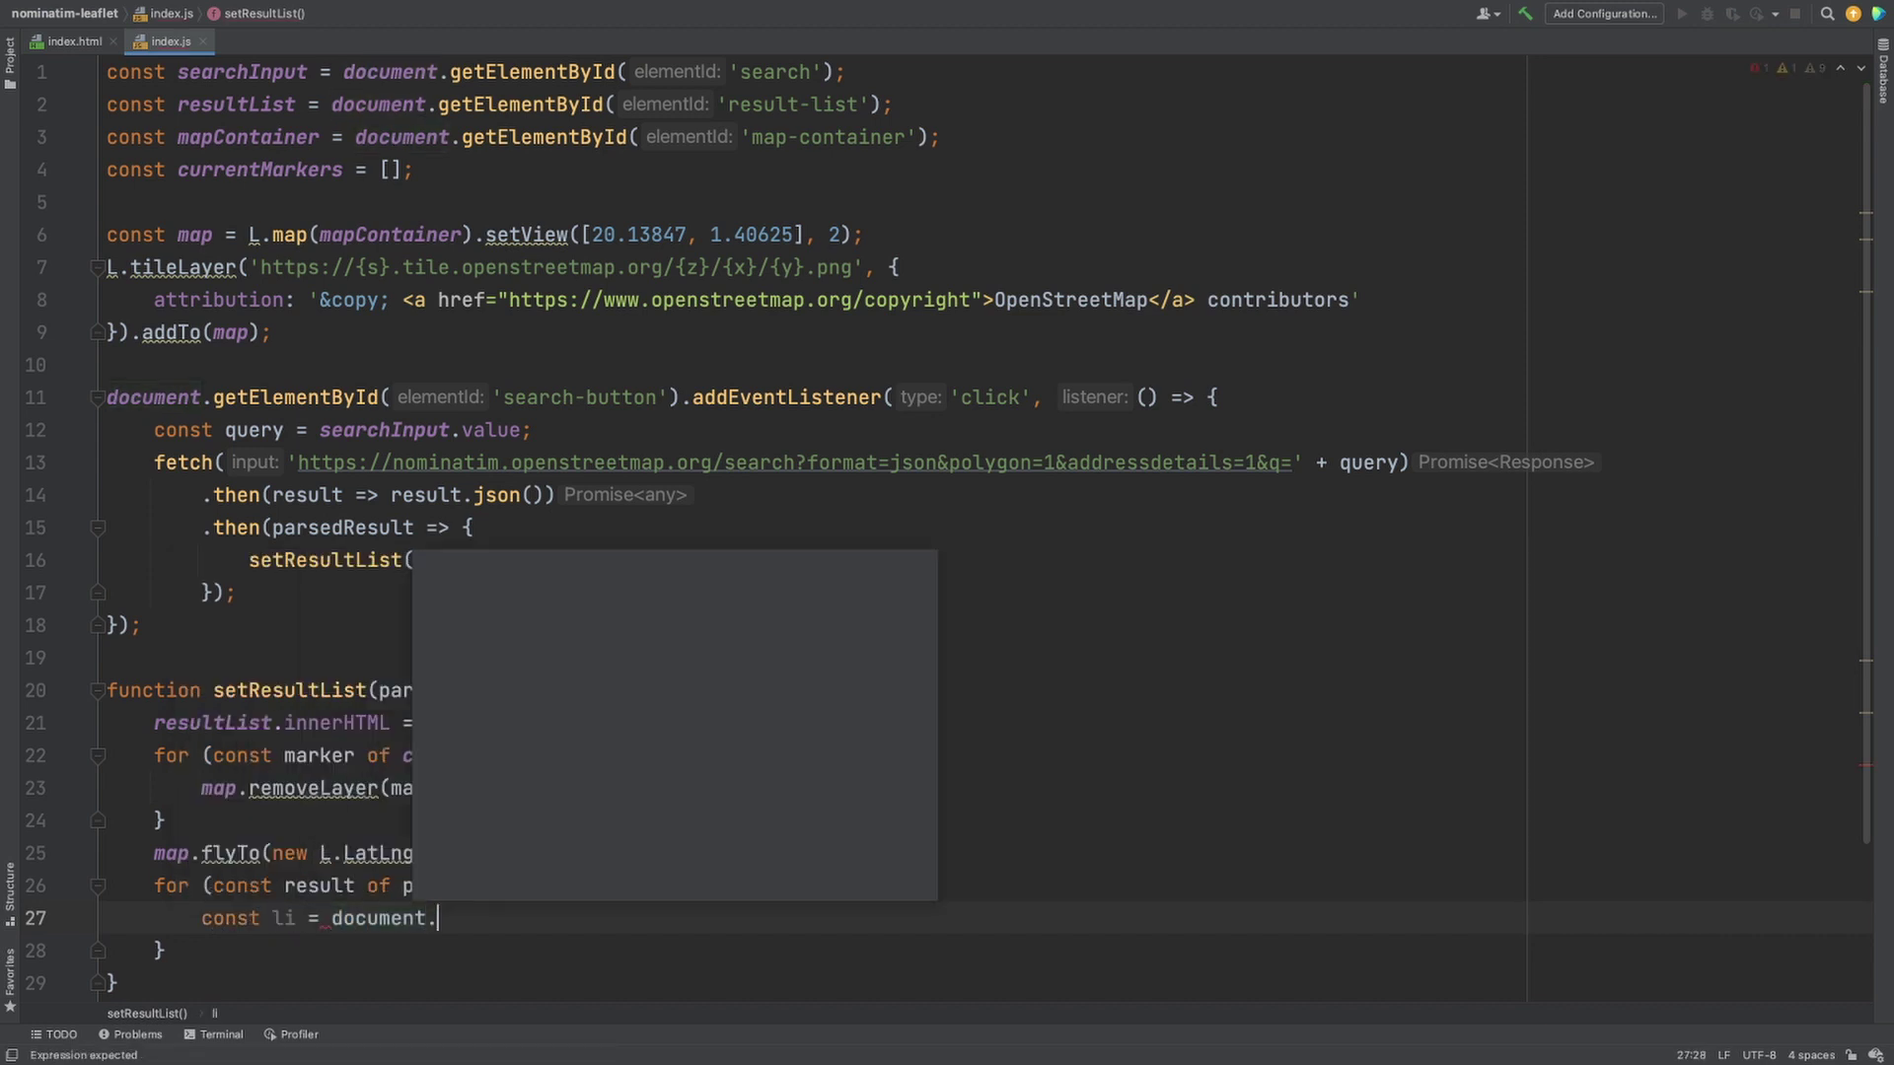
{"action": "type", "text": "createElem"}
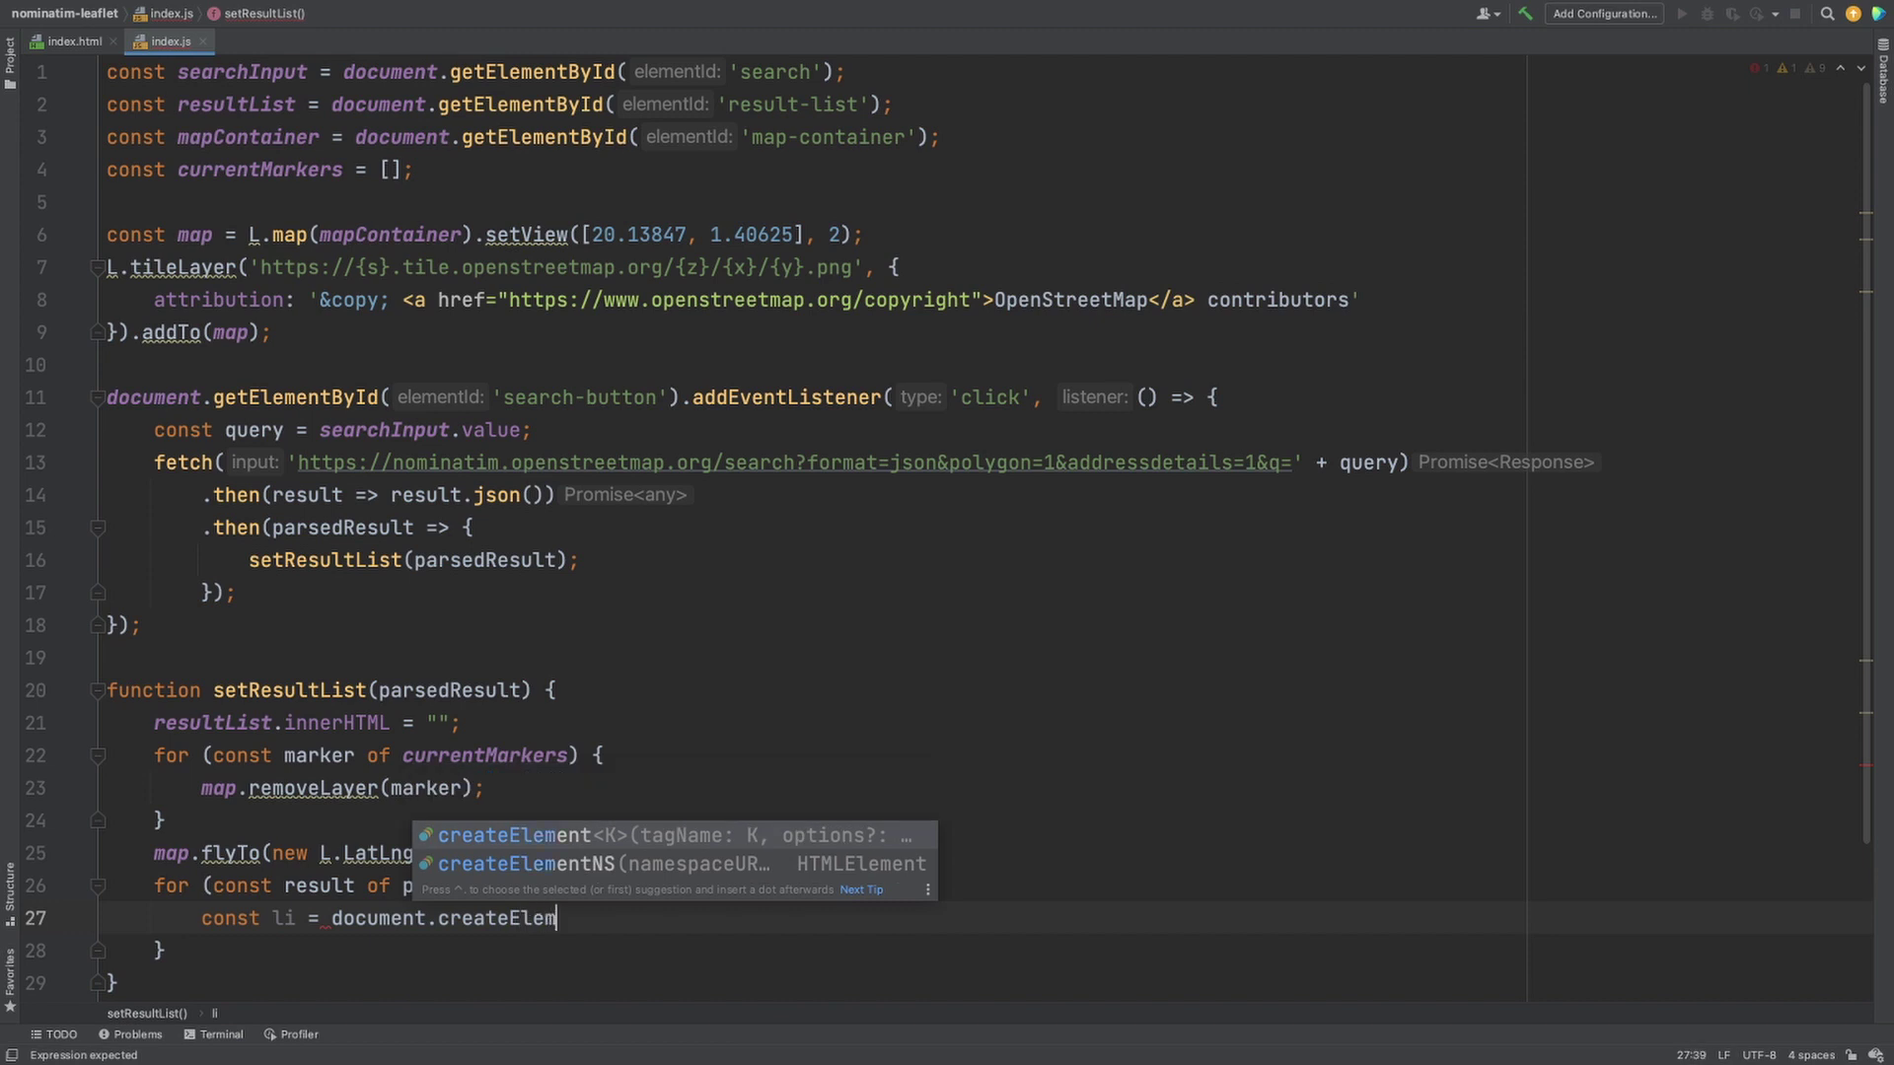
{"action": "key", "text": "Return"}
{"action": "type", "text": "'li');"}
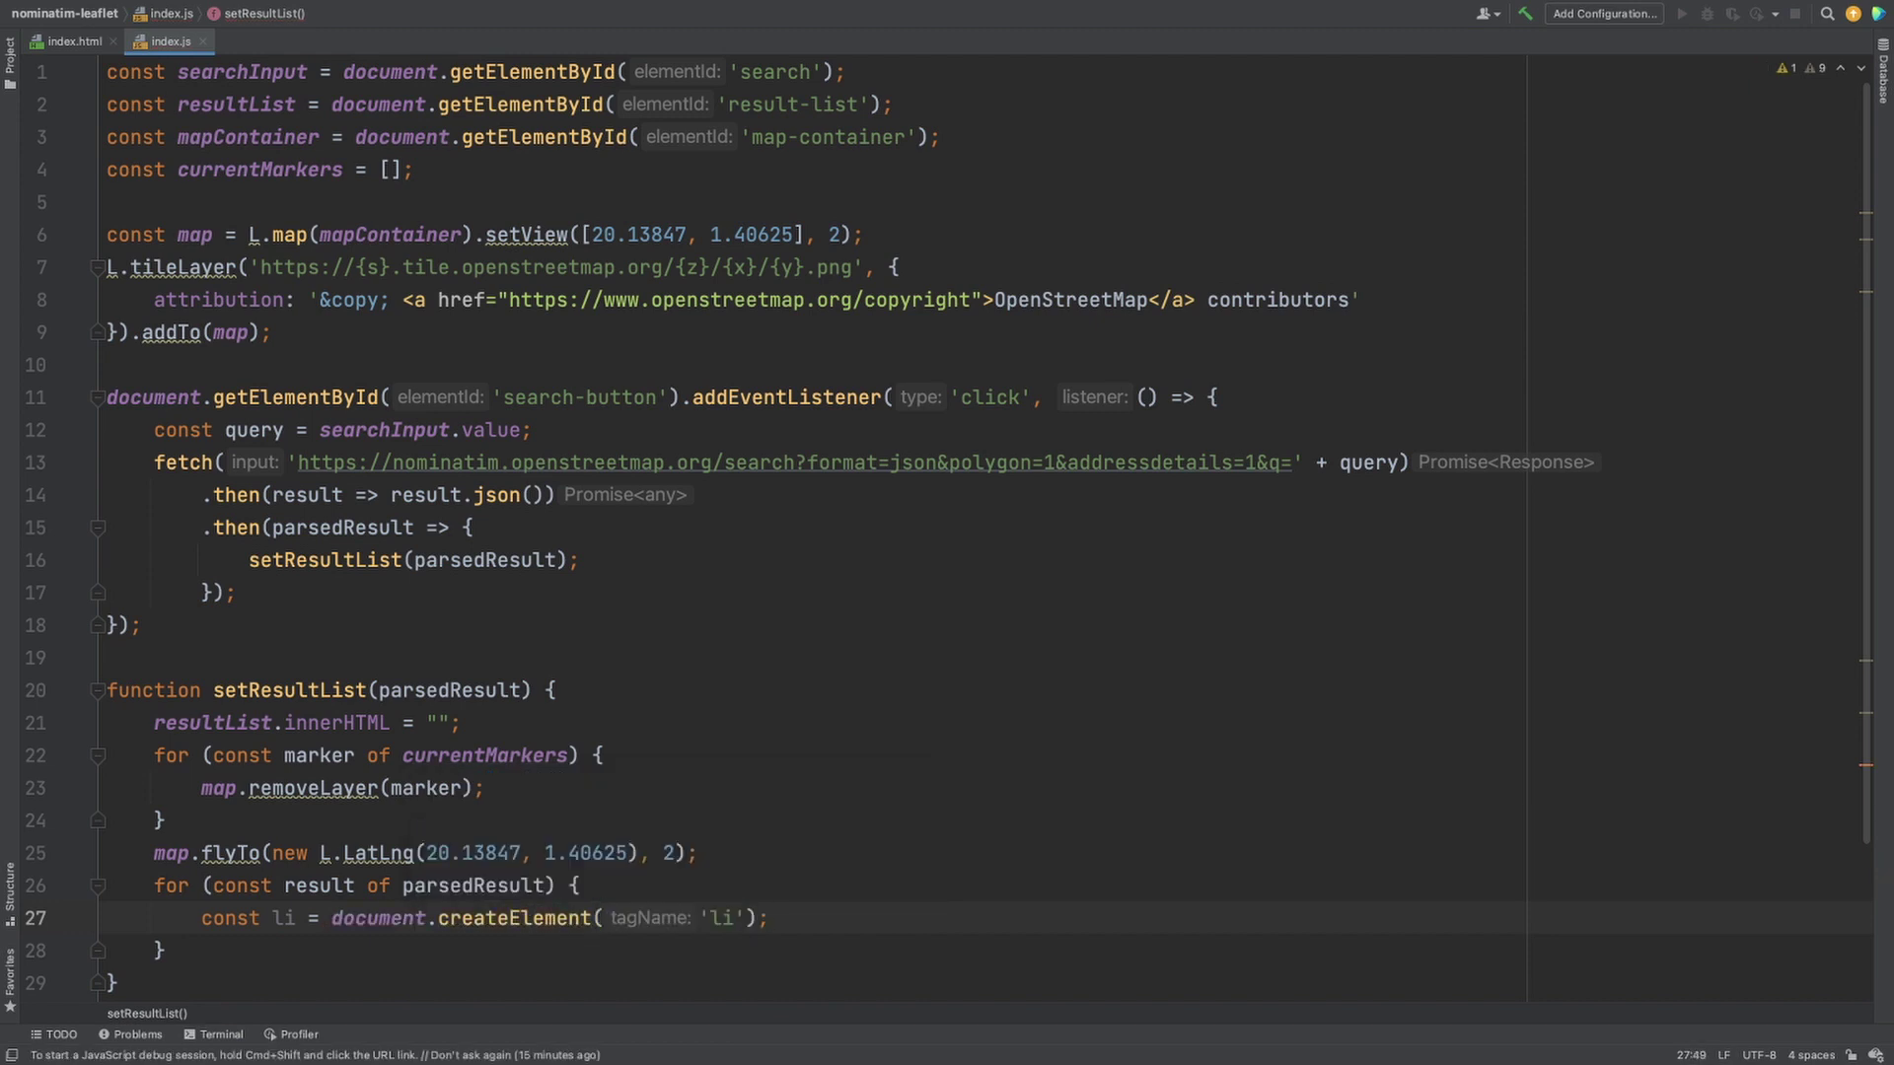
{"action": "scroll", "coordinate": [416, 888], "scroll_direction": "down", "scroll_amount": 3}
Add li.classList.add and li.innerHTML = JSON.stringify({displayName, lat, lon})
{"action": "key", "text": "Return"}
{"action": "type", "text": "li.classList.add('list-group-item', 'list-group-item-action');"}
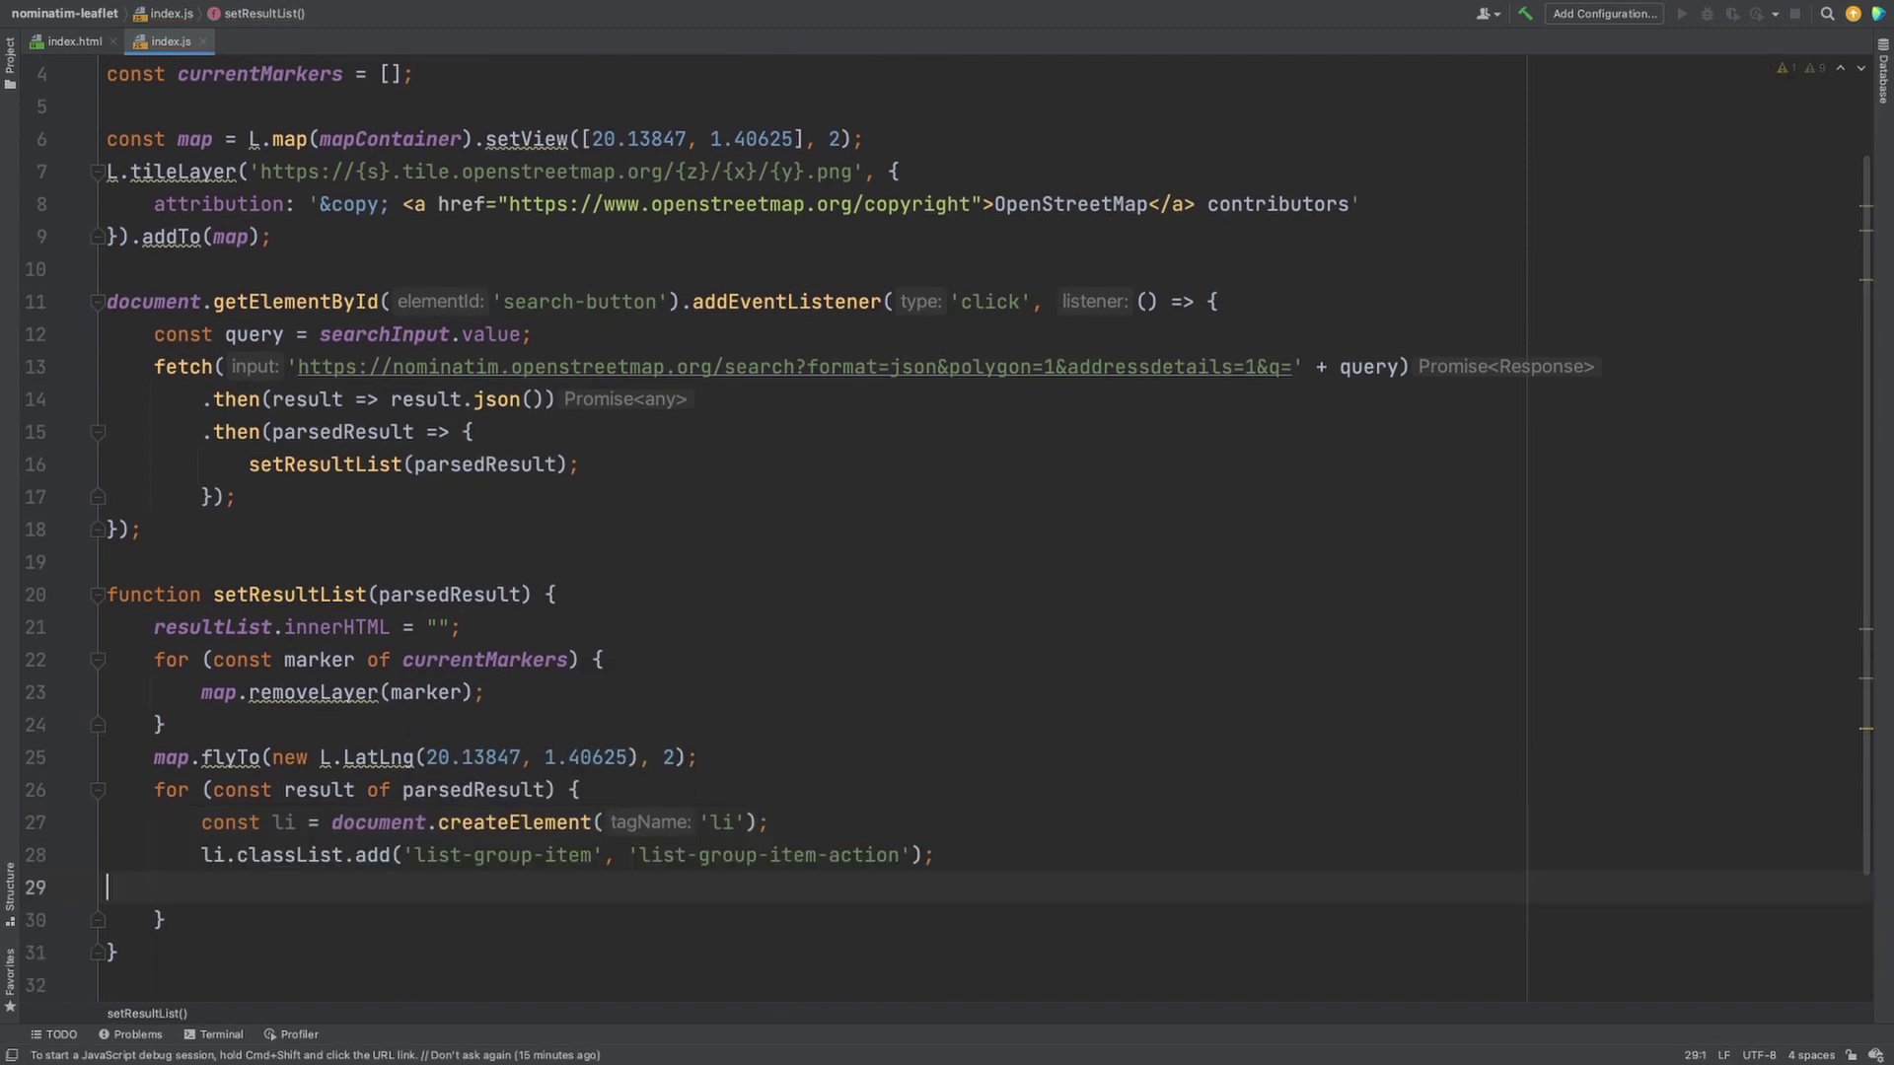
{"action": "key", "text": "Return"}
{"action": "type", "text": "li.innerHTML = JSON.stringify({ displayName: result.display_name, lat: result.lat, lon: result.lon }, undefined, 2);"}
{"action": "scroll", "coordinate": [415, 888], "scroll_direction": "down", "scroll_amount": 5}
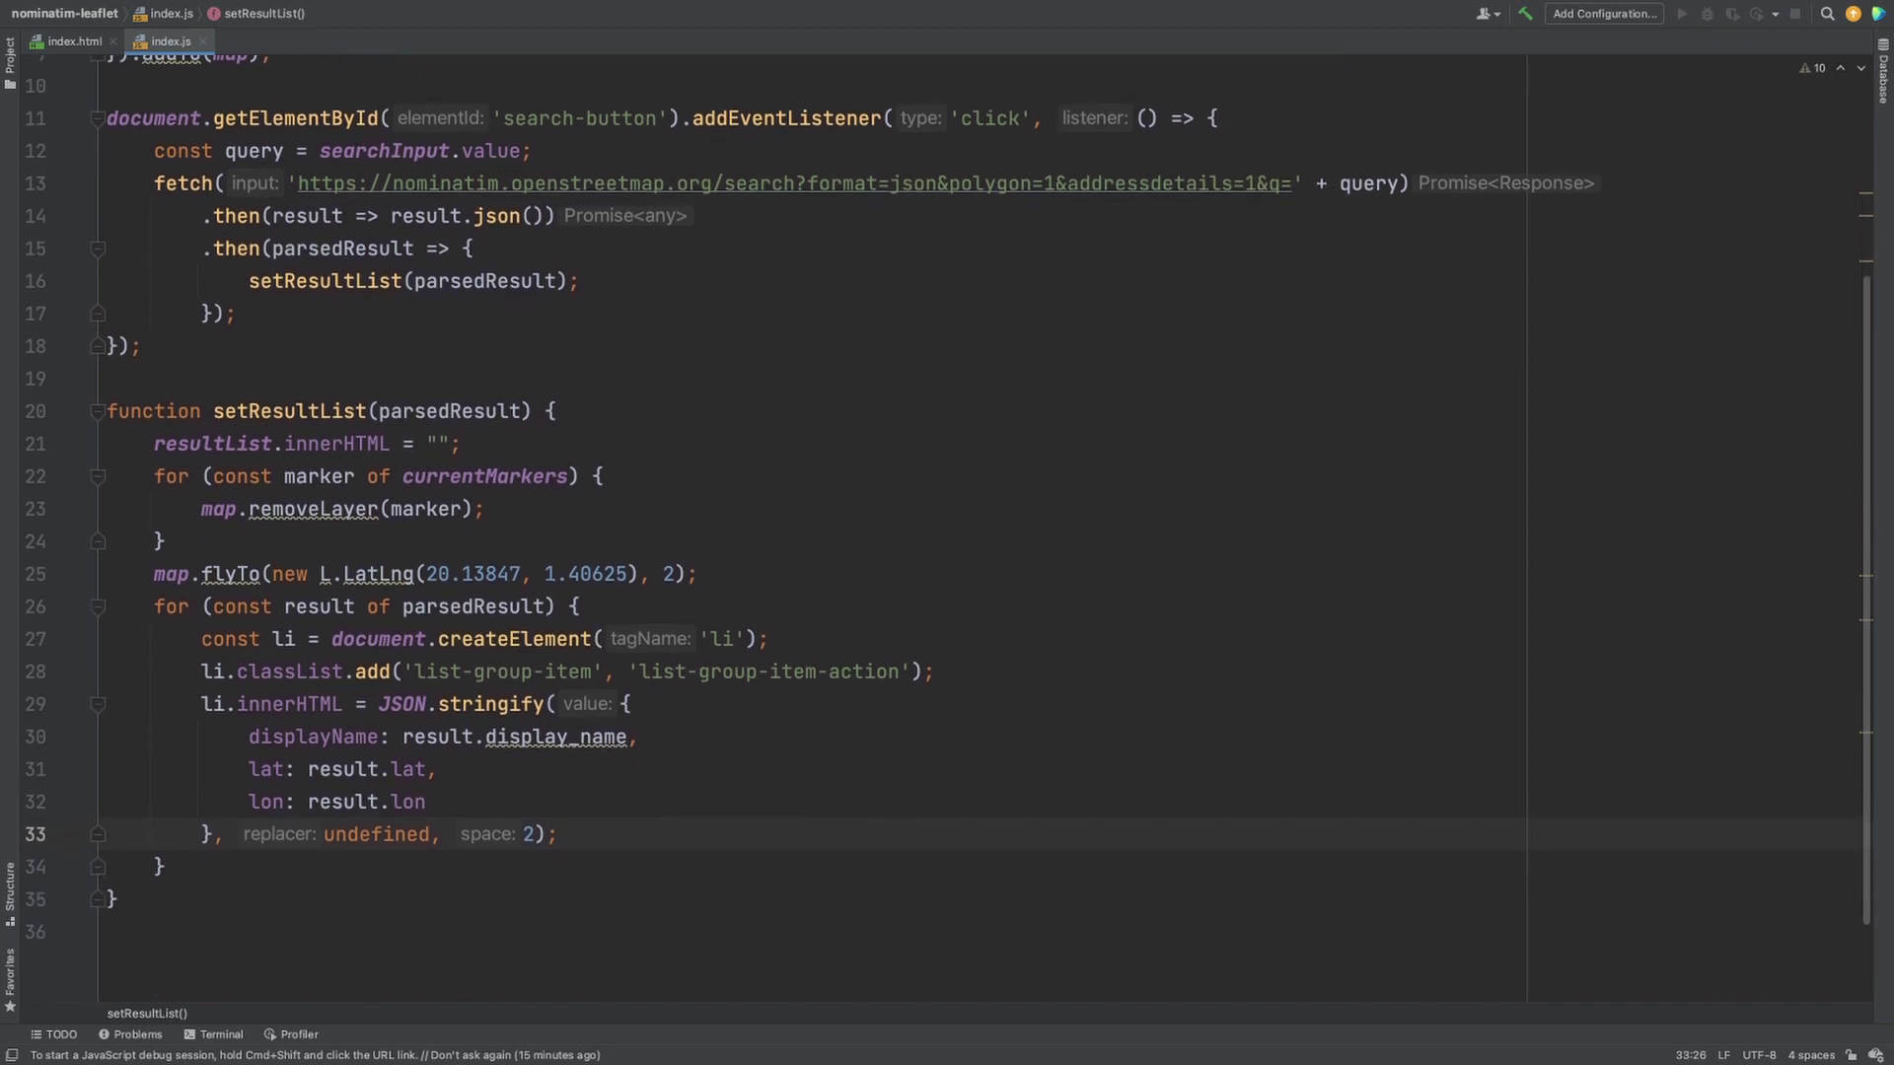
{"action": "key", "text": "Return"}
{"action": "type", "text": "li.addEventListener('click', (event) => {"}
{"action": "key", "text": "Return"}
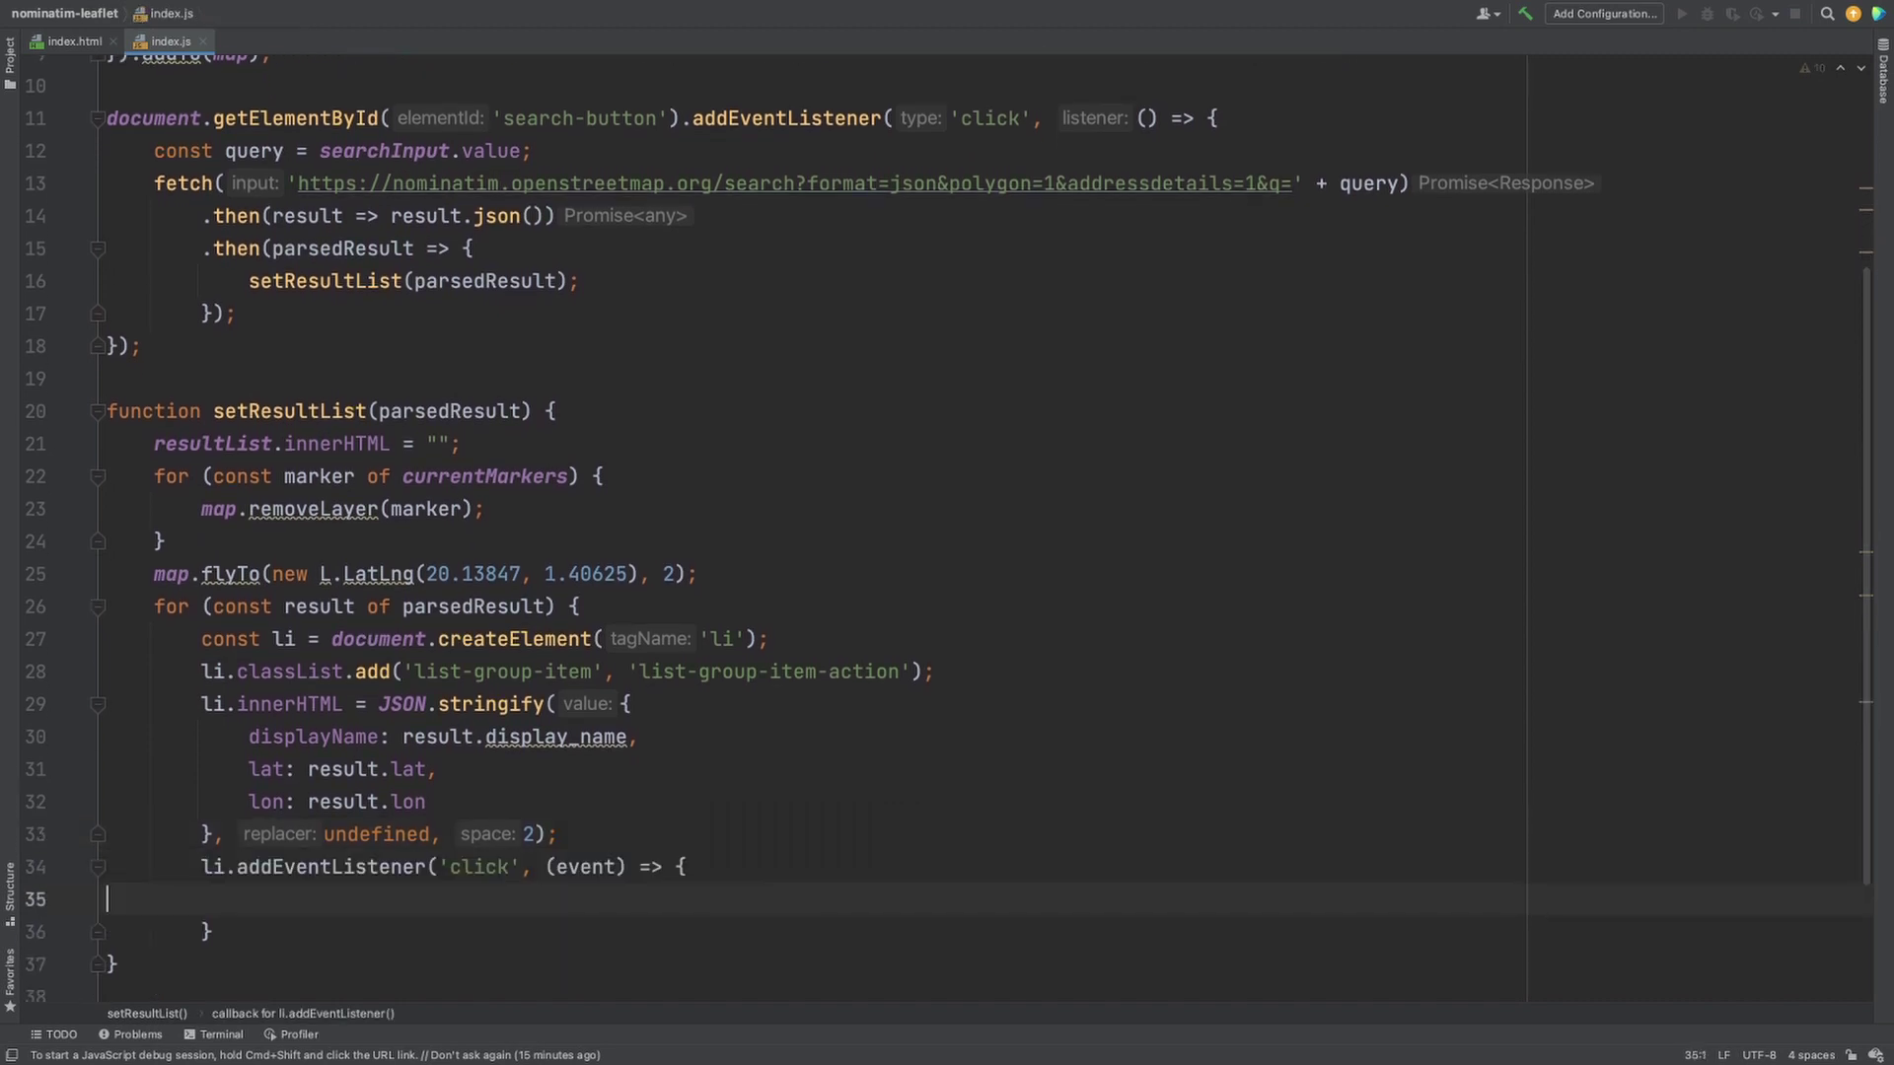
Add a click listener that toggles 'active' and calls map.flyTo(position, 10)
{"action": "key", "text": "Down"}
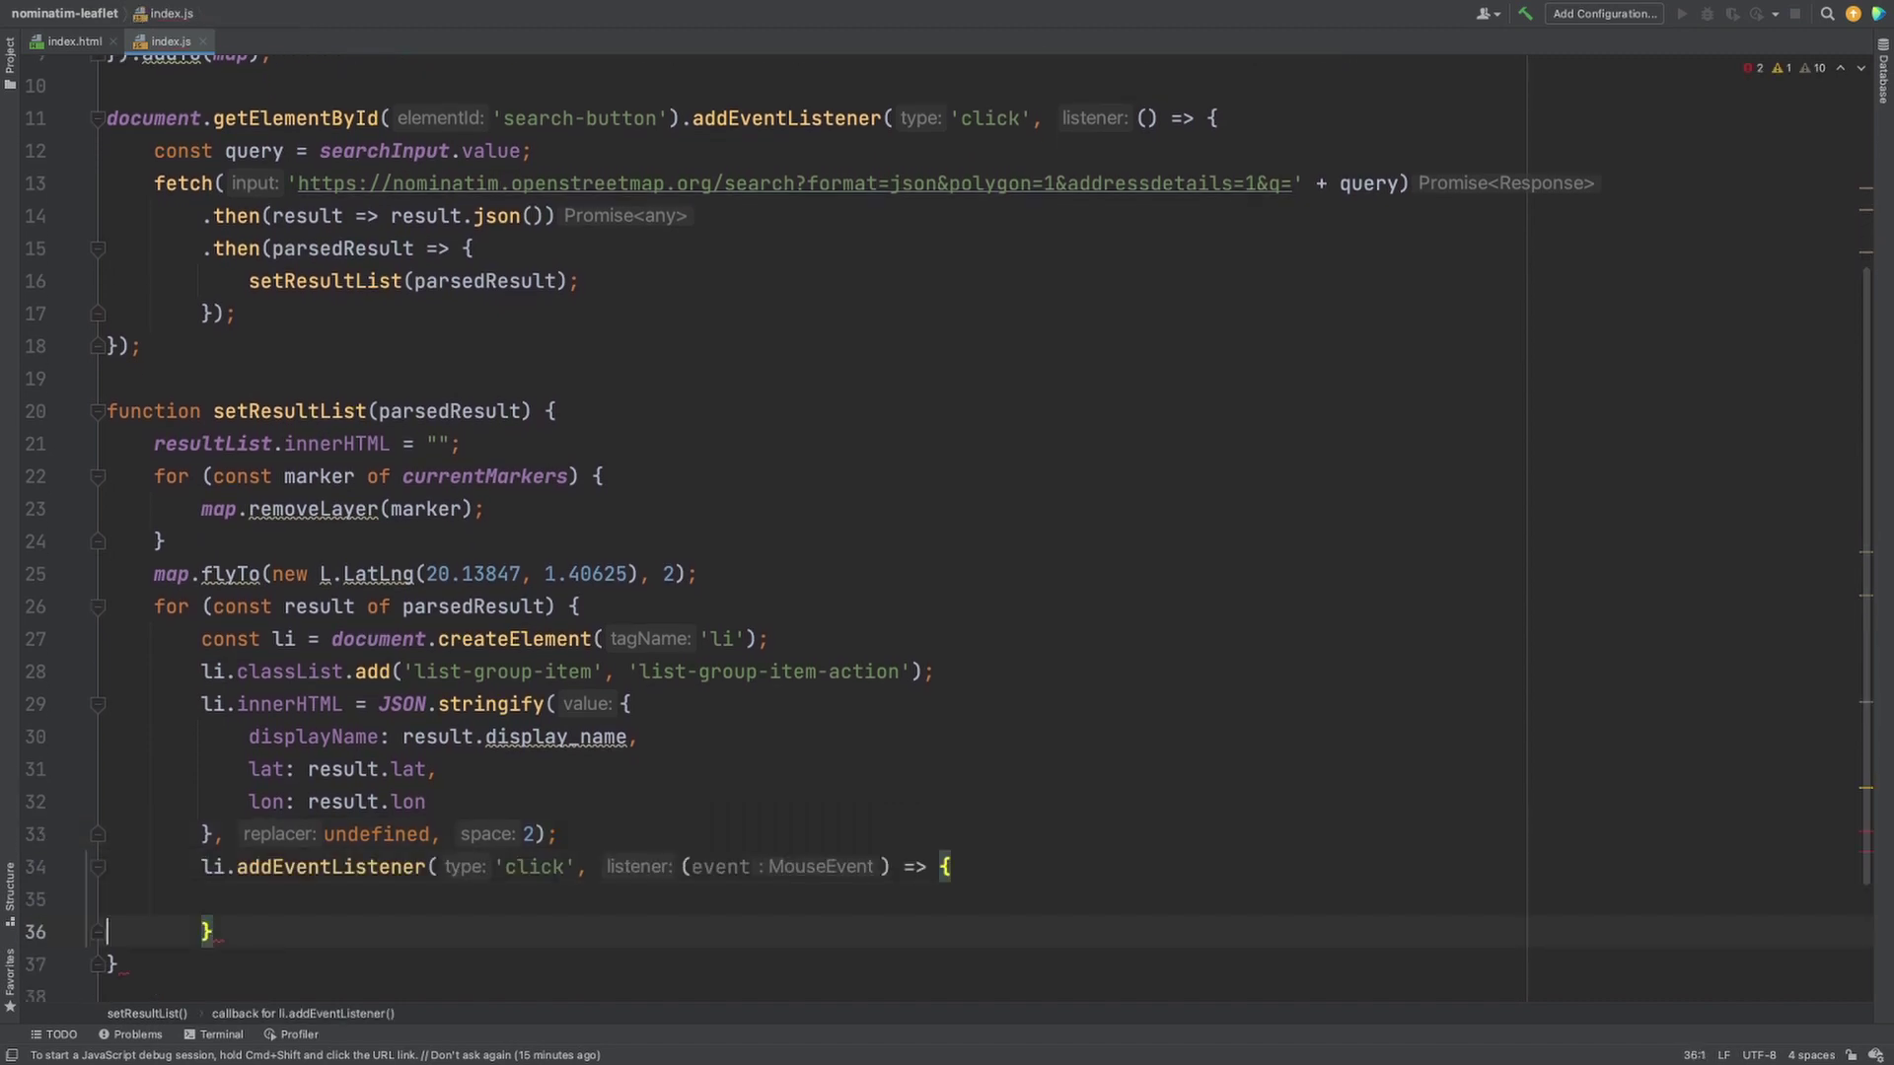
{"action": "type", "text": ")"}
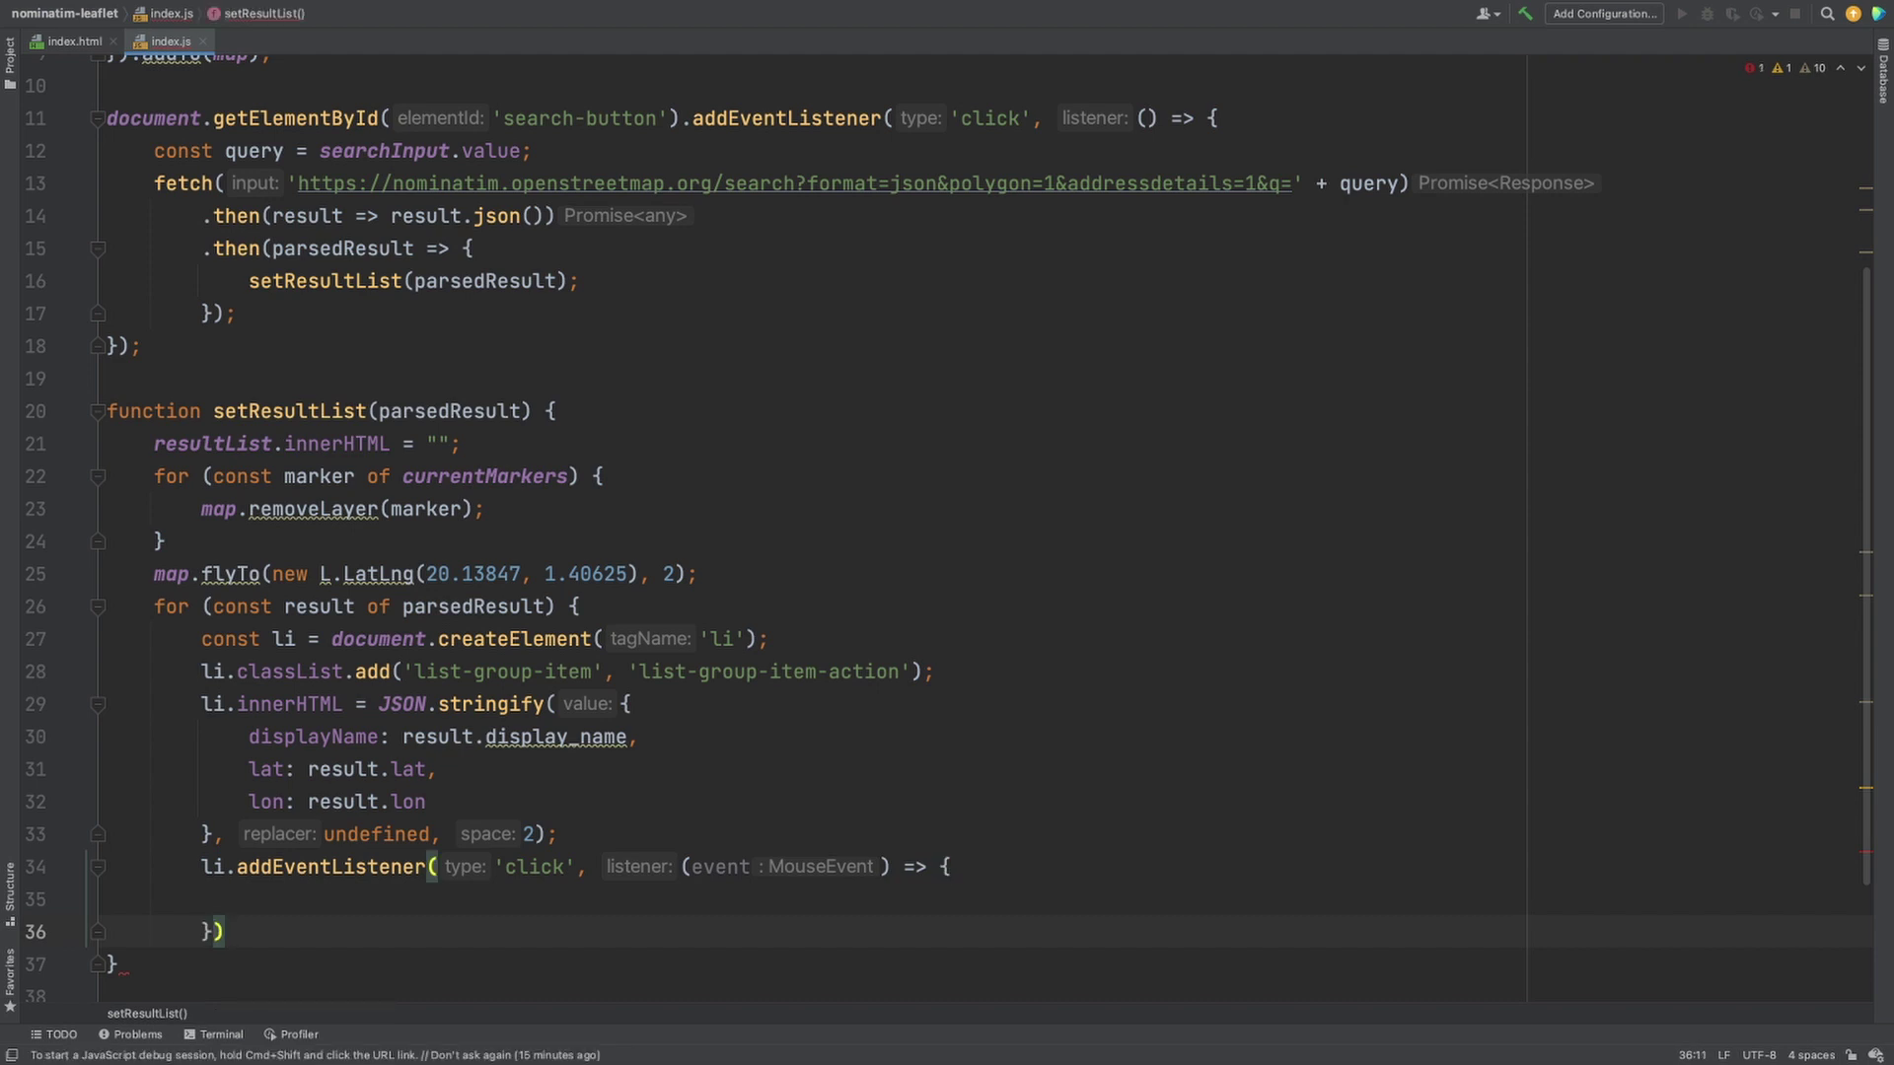
{"action": "key", "text": "Return"}
{"action": "type", "text": "}"}
{"action": "key", "text": "Up"}
{"action": "key", "text": "Up"}
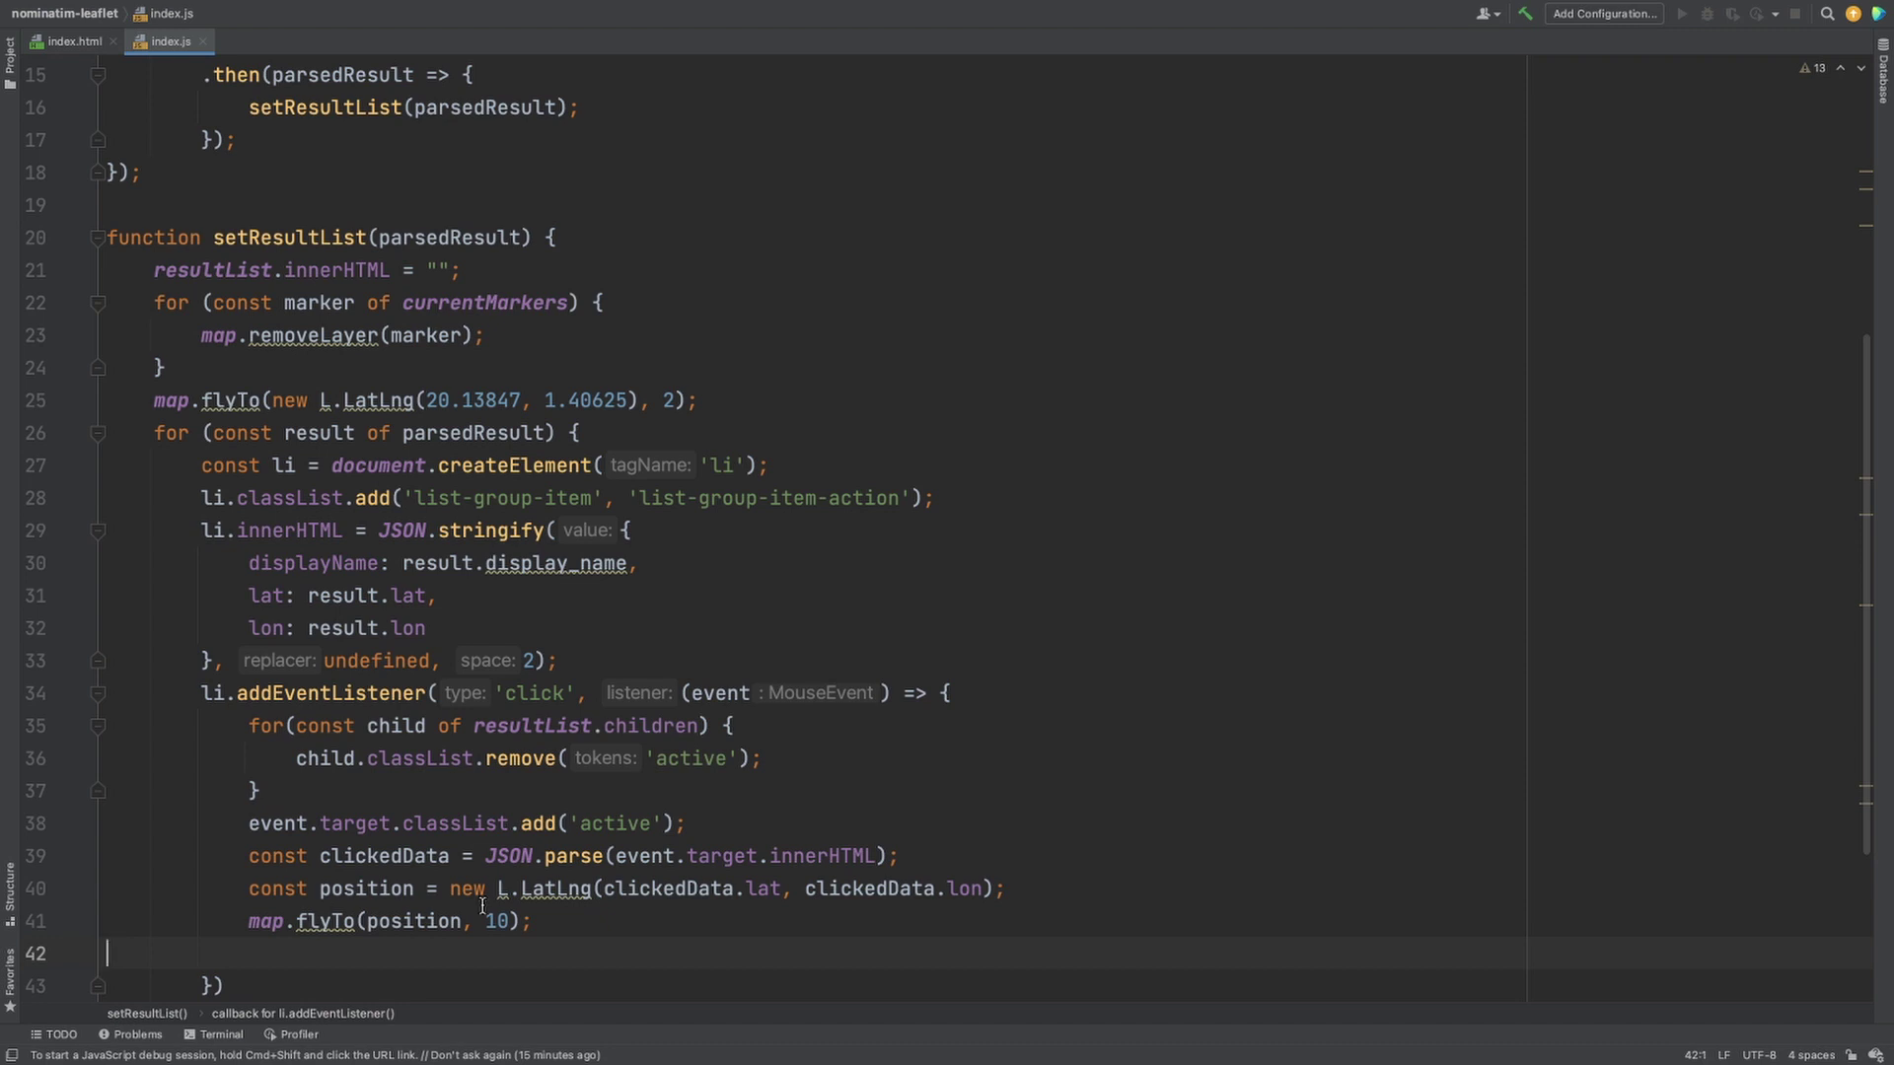
Add L.LatLng position, push new L.marker(position).addTo(map) into currentMarkers and appendChild(li)
{"action": "key", "text": "BackSpace"}
{"action": "key", "text": "Down"}
{"action": "key", "text": "End"}
{"action": "key", "text": "Return"}
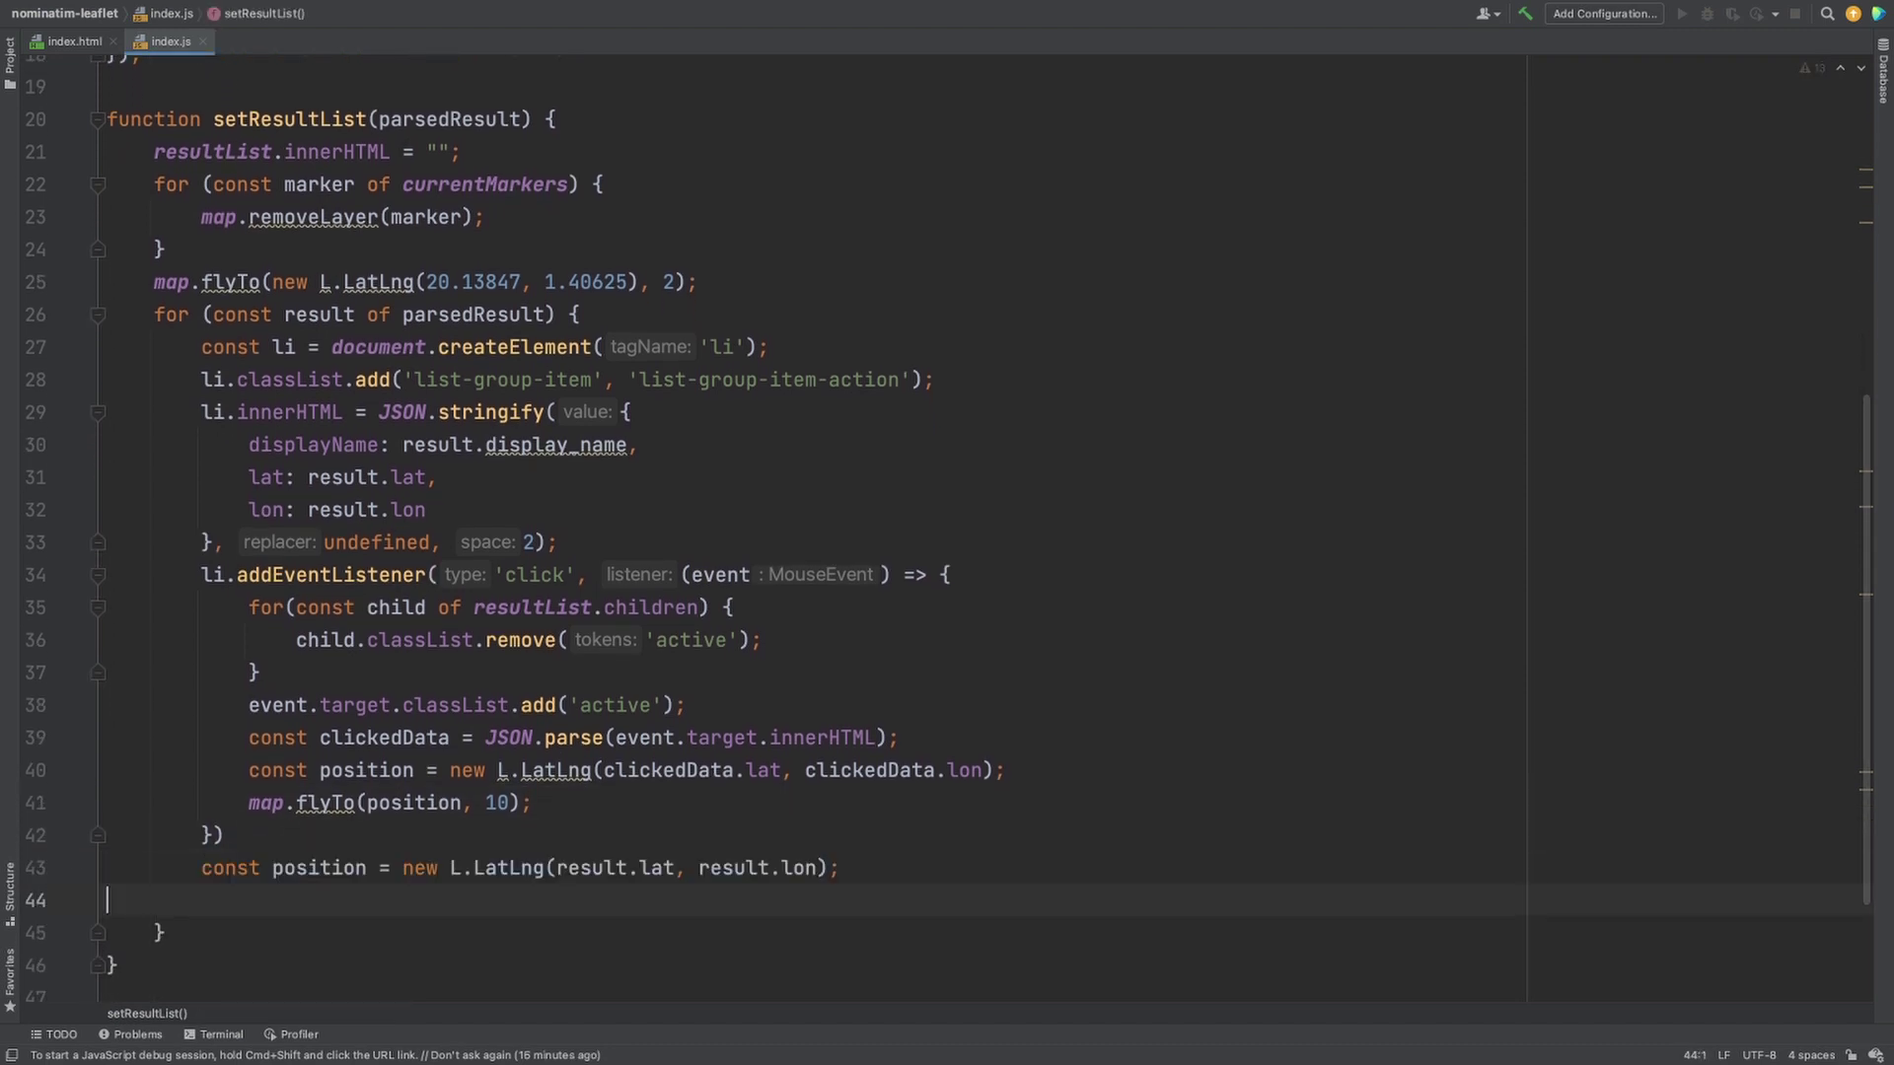
{"action": "type", "text": "currentMarkers.push(new L.marker(position).addTo(map));"}
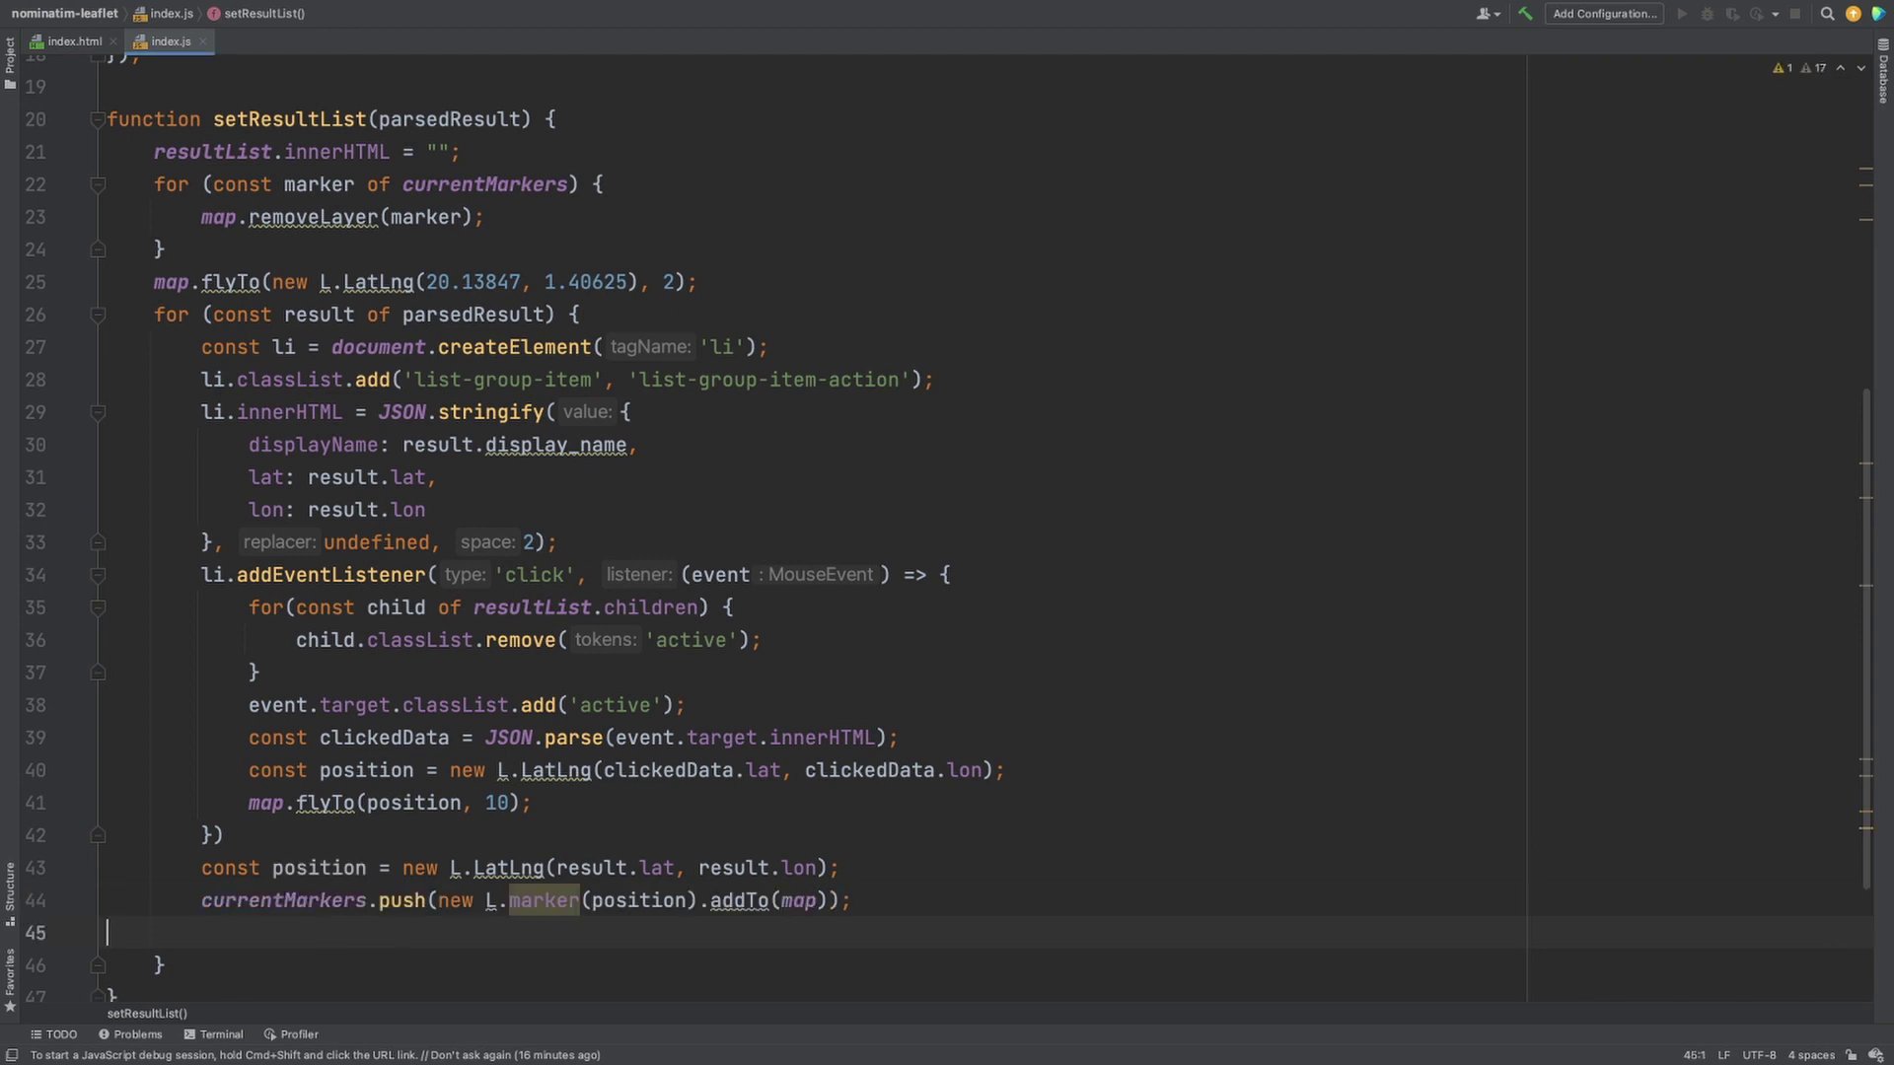
{"action": "type", "text": "resultList.appendChild(li);"}
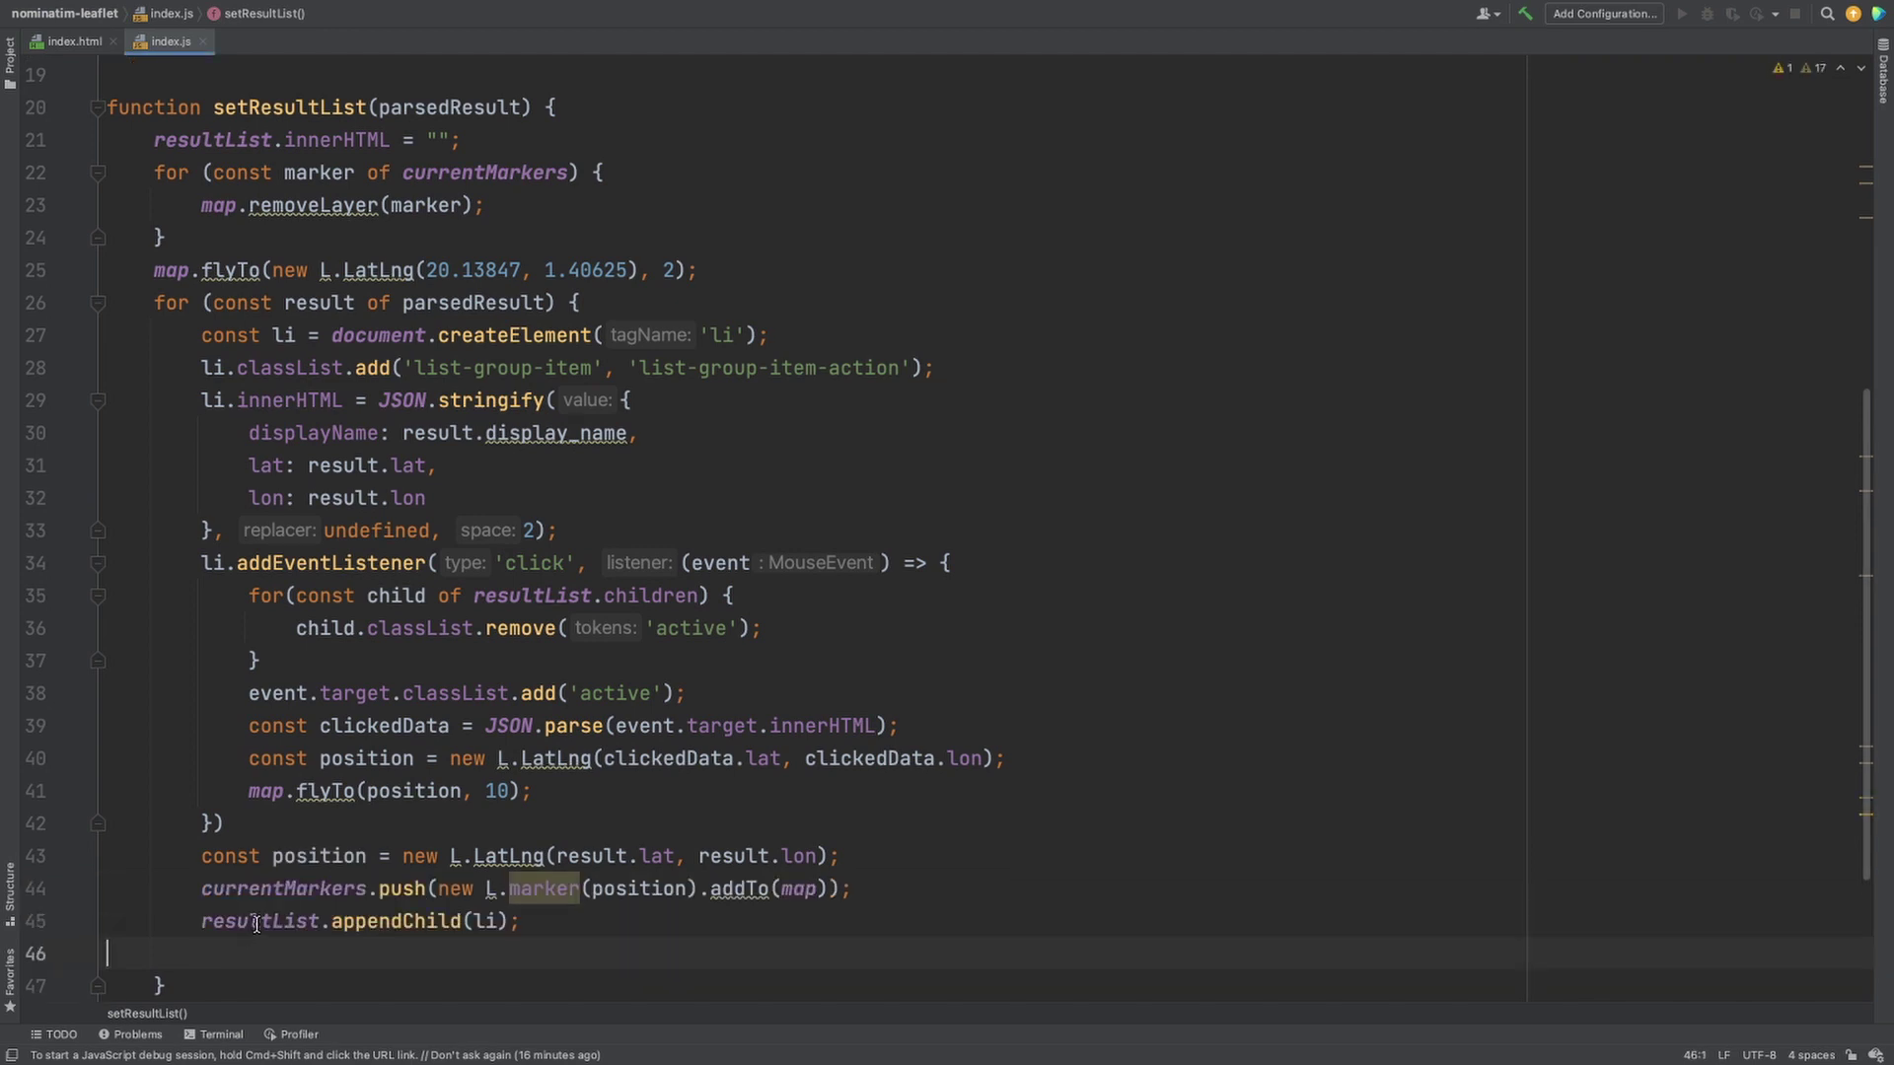